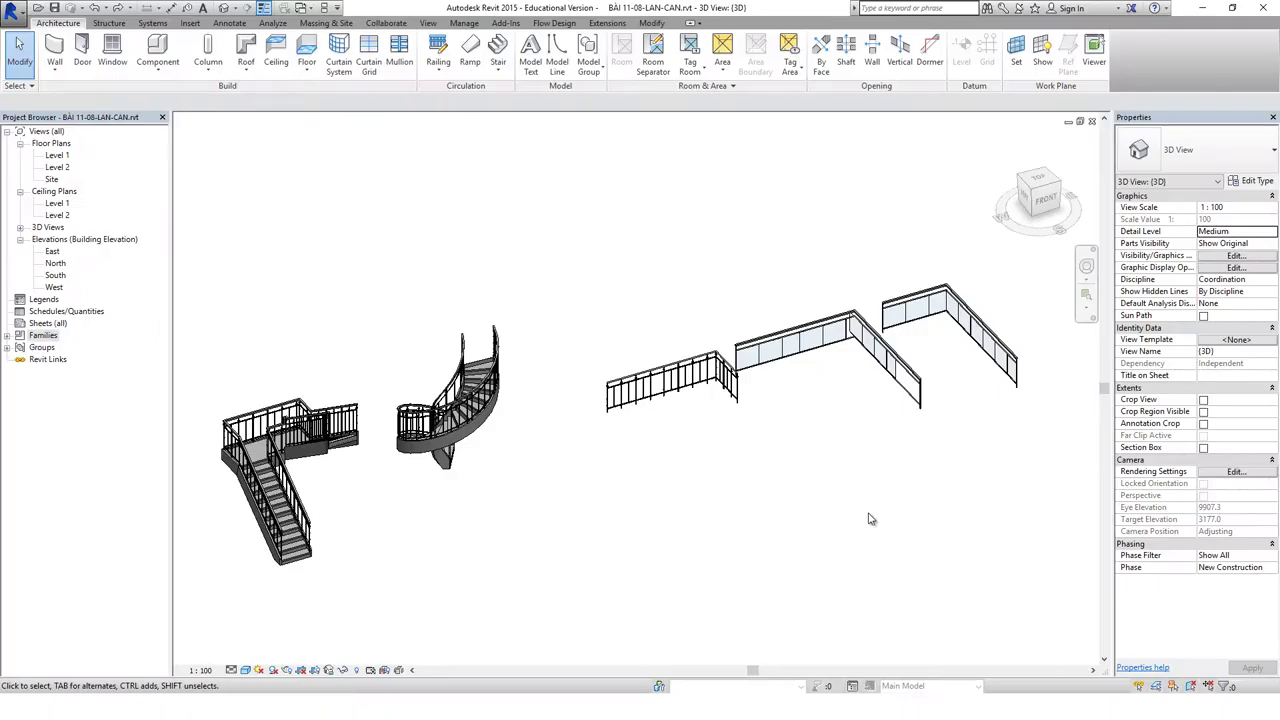
Zoom, orbit and pan around the glass railings and over to the spiral stair.
scroll(882, 472, up, 2)
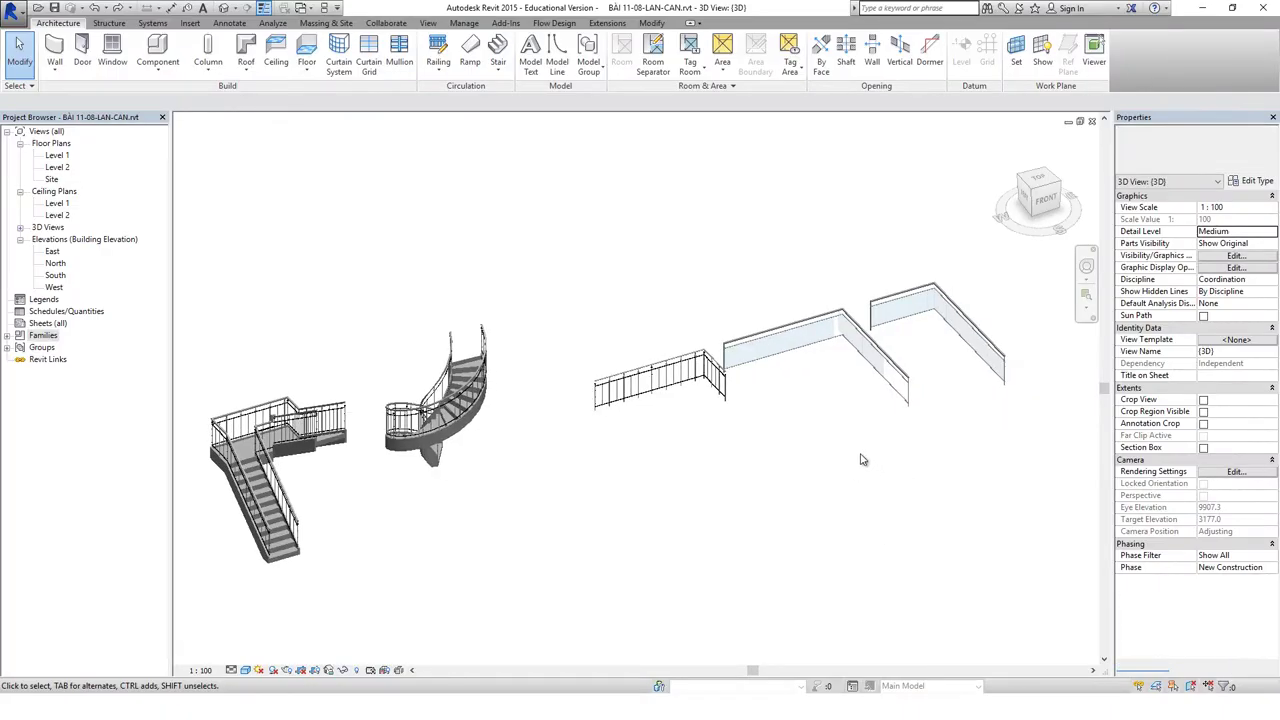
scroll(860, 457, up, 2)
scroll(900, 400, up, 2)
scroll(980, 320, up, 3)
mouse_move(987, 463)
shift+middle_down()
mouse_move(943, 520)
mouse_move(755, 400)
mouse_move(680, 406)
shift+middle_up()
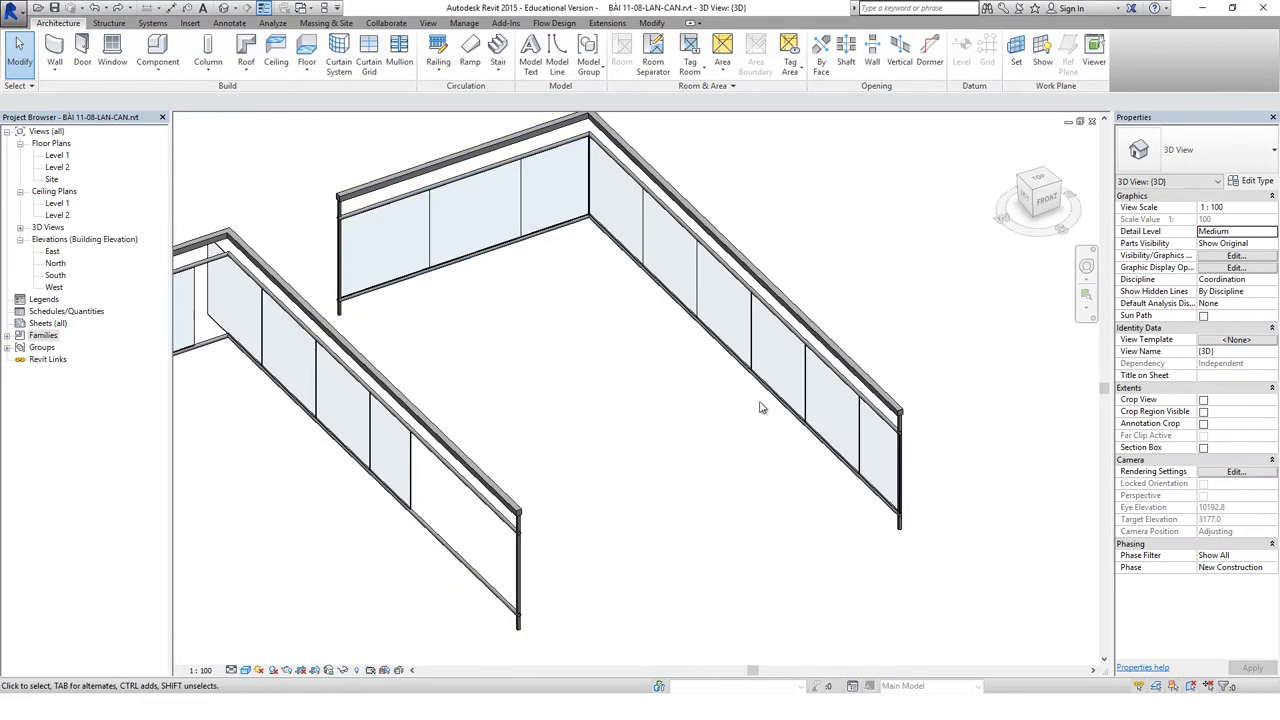
scroll(670, 420, up, 2)
scroll(540, 242, up, 2)
scroll(541, 252, down, 1)
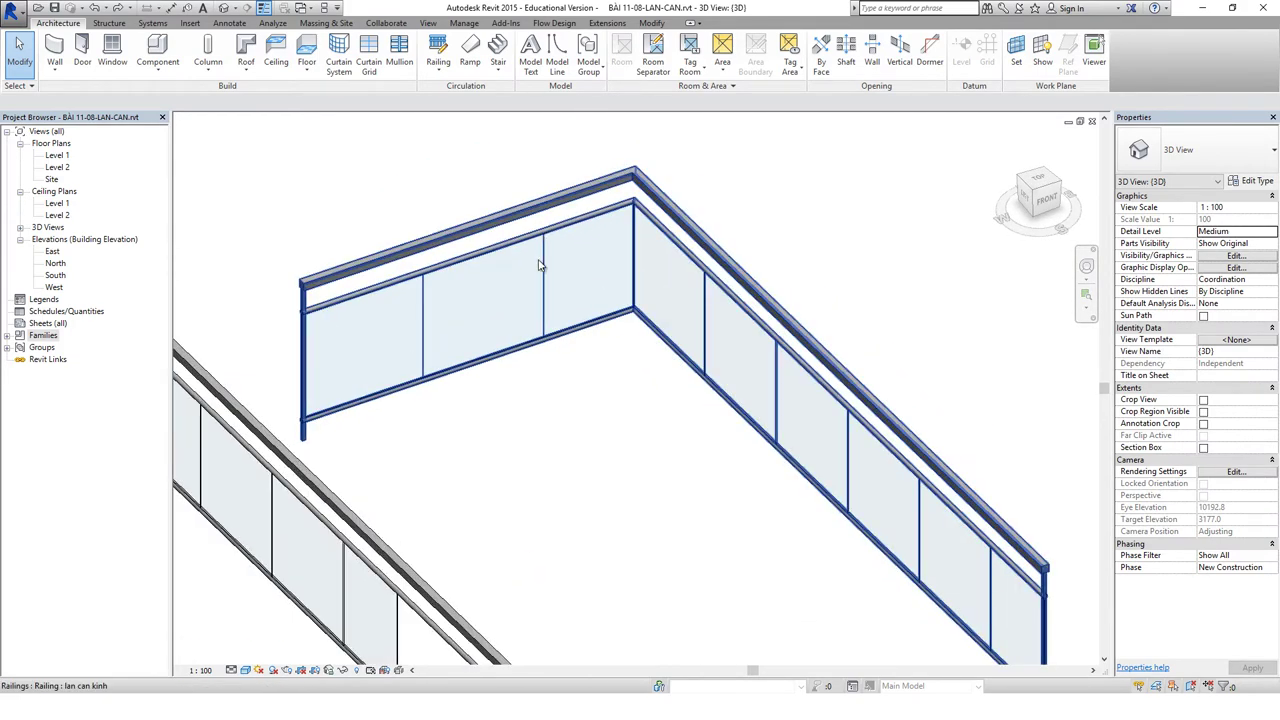
scroll(555, 285, down, 2)
scroll(563, 297, down, 1)
mouse_move(563, 297)
middle_down()
mouse_move(650, 303)
mouse_move(781, 343)
middle_up()
scroll(650, 305, down, 1)
scroll(645, 315, down, 1)
scroll(700, 322, down, 2)
scroll(720, 330, down, 1)
scroll(750, 360, up, 2)
scroll(723, 375, up, 1)
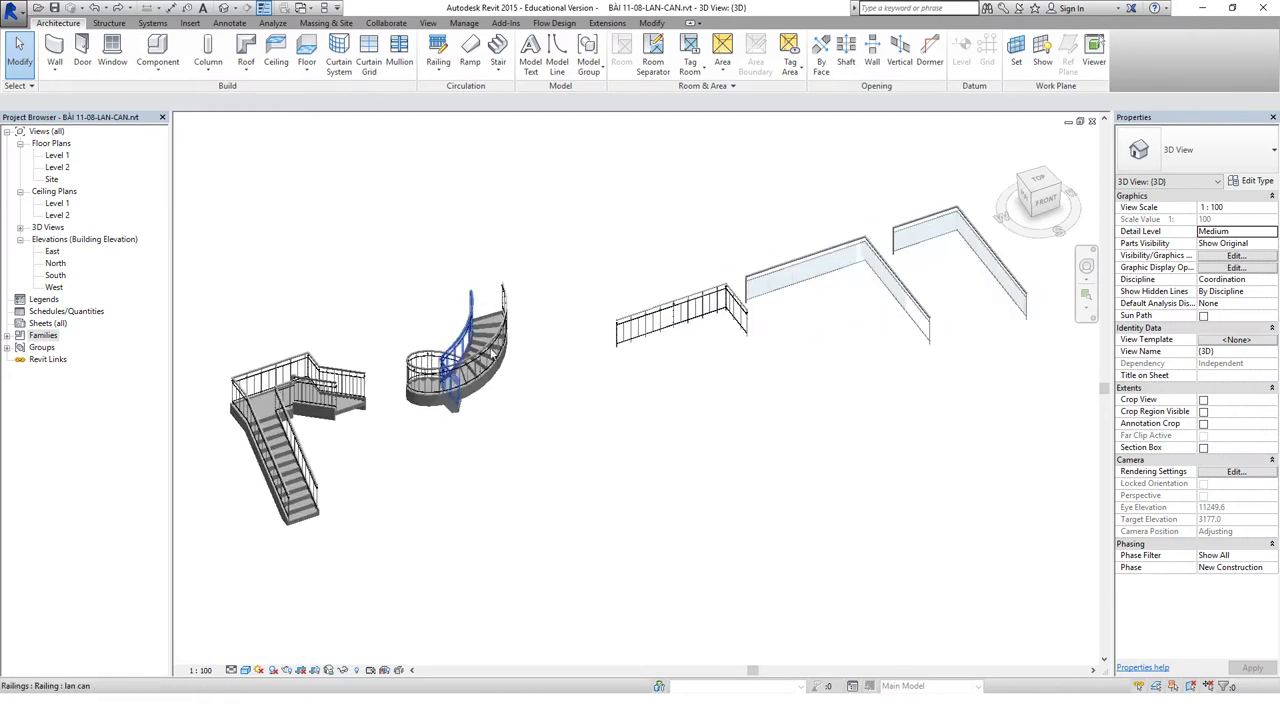
scroll(494, 355, up, 1)
scroll(530, 335, up, 2)
middle_drag(530, 333, 611, 300)
scroll(327, 424, up, 2)
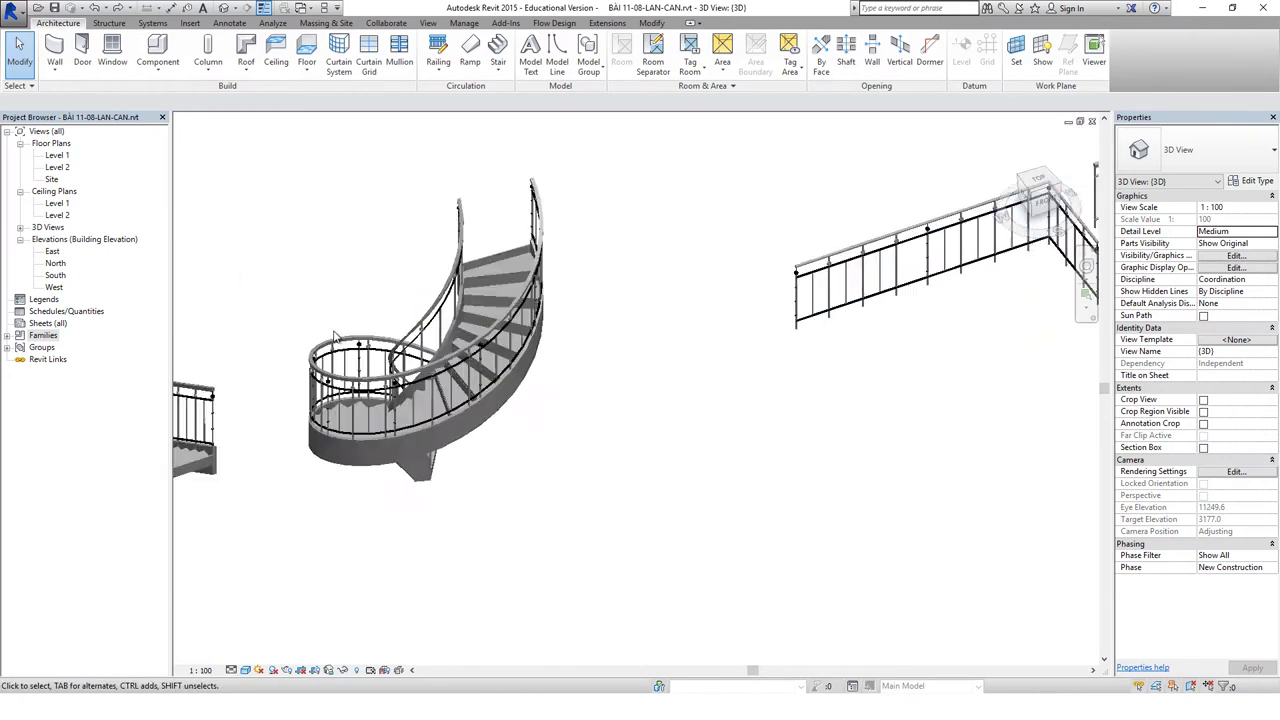
scroll(327, 424, up, 2)
scroll(327, 424, up, 1)
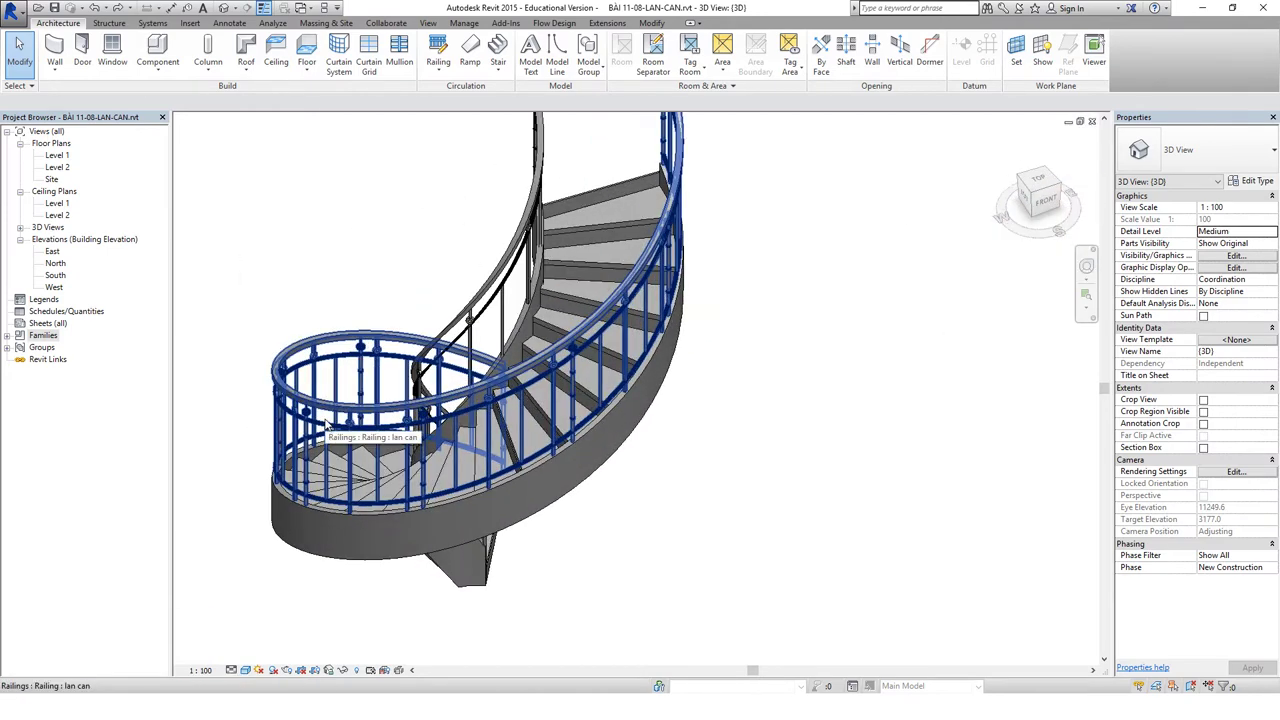
scroll(327, 424, down, 3)
scroll(830, 314, up, 2)
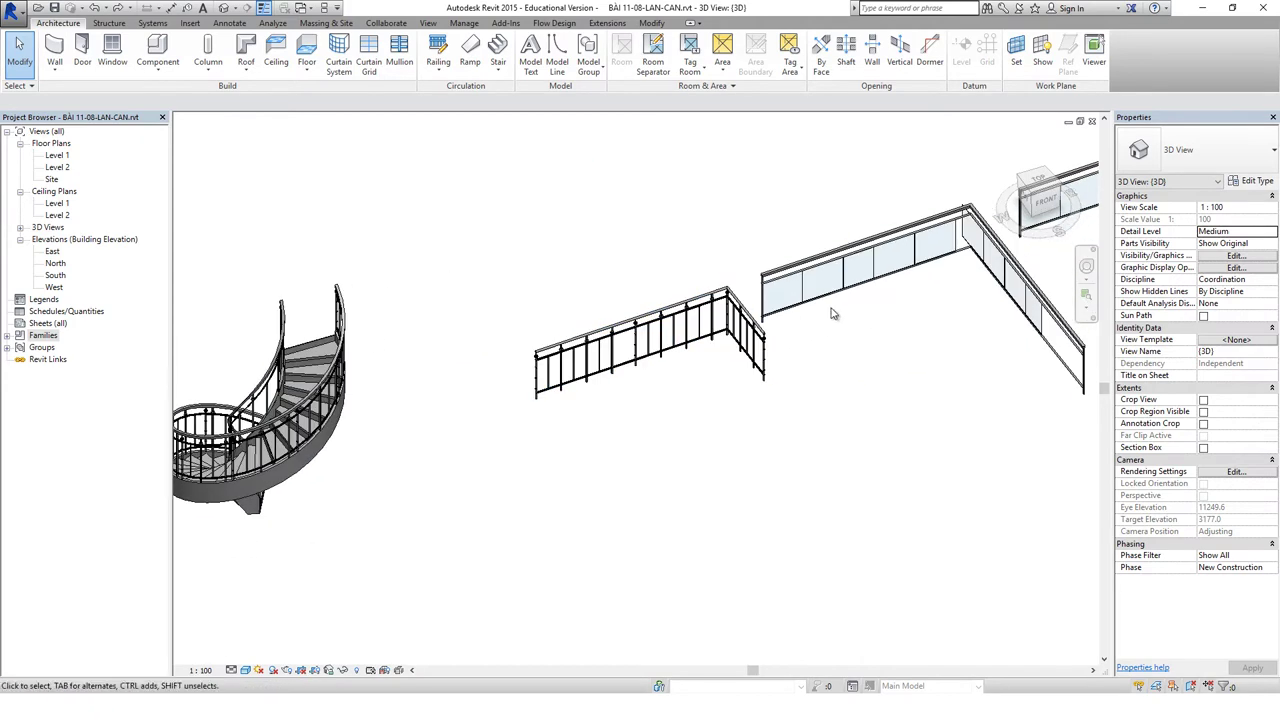
scroll(830, 314, up, 2)
scroll(828, 340, up, 2)
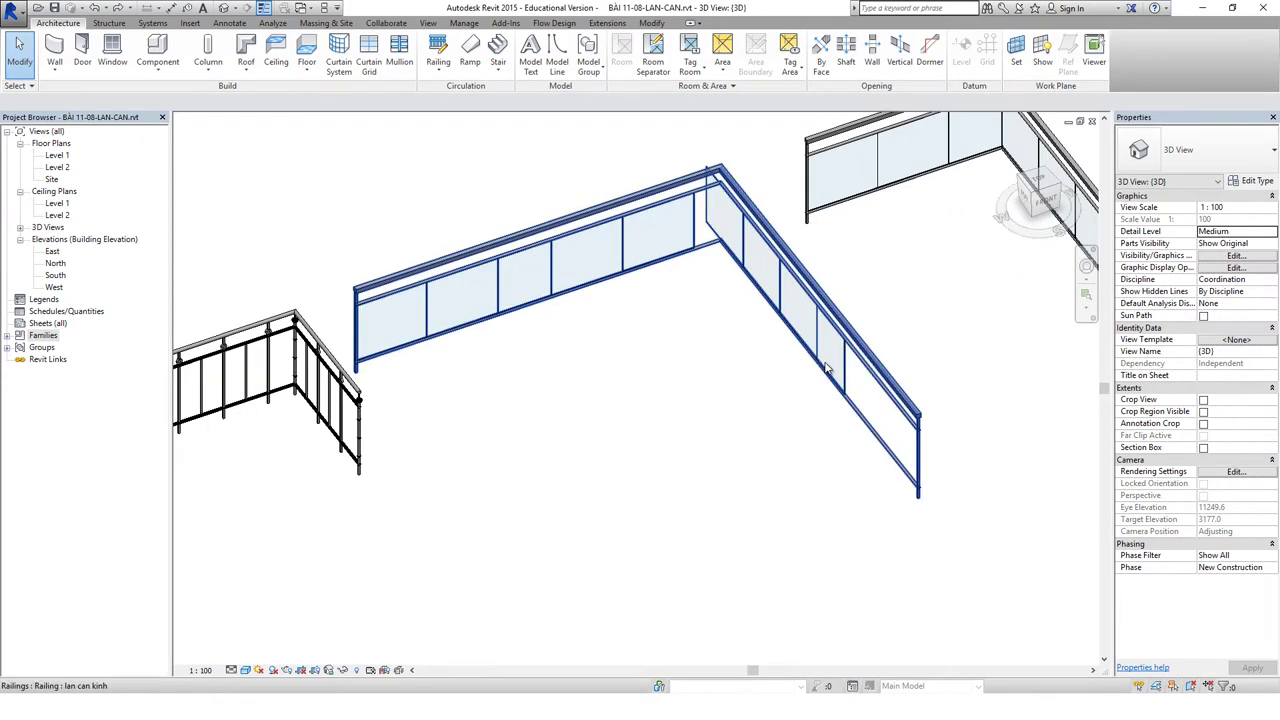
scroll(826, 368, down, 3)
Select the middle glass-panel railing, after briefly selecting and clearing the right-hand one.
click(962, 283)
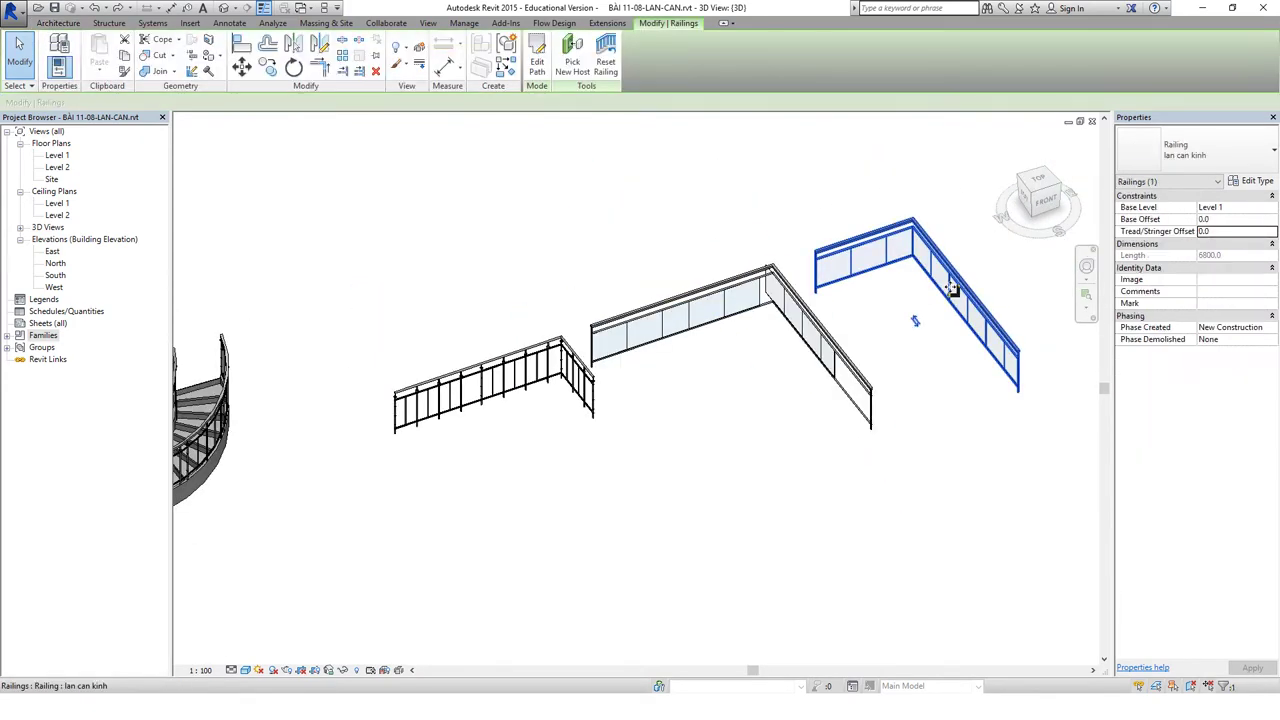
scroll(950, 288, up, 2)
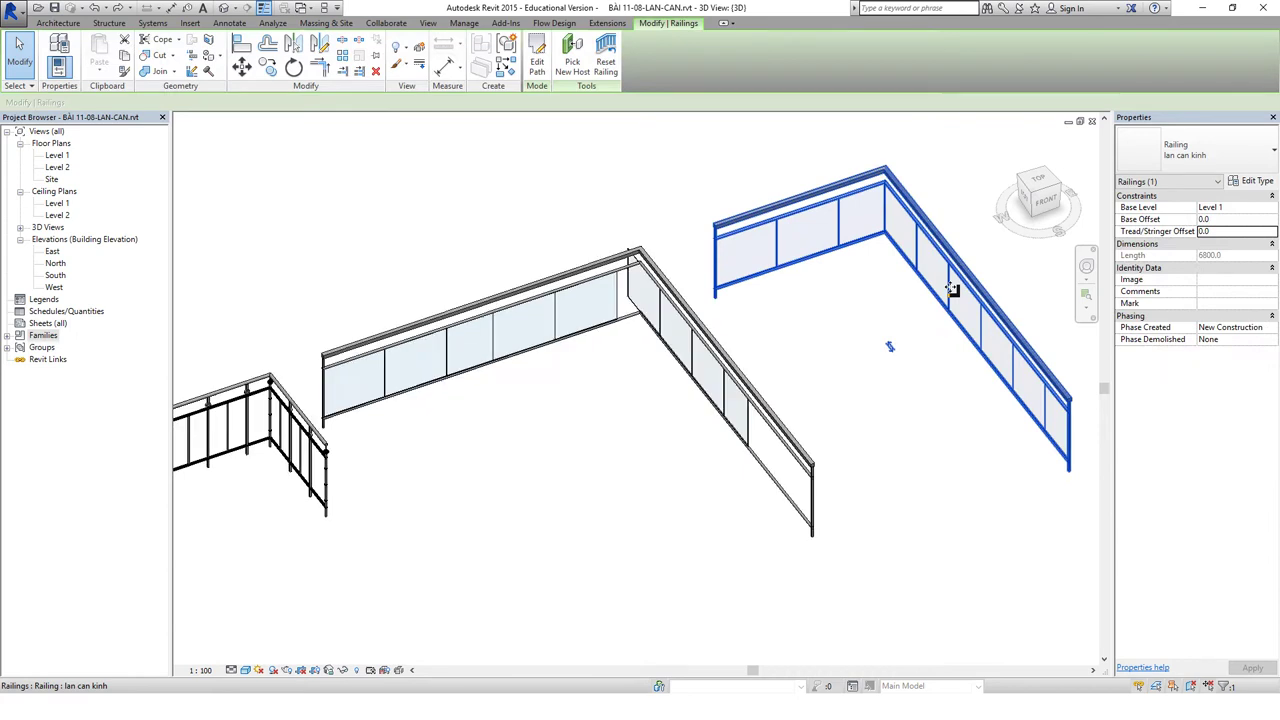
click(812, 334)
scroll(890, 334, down, 2)
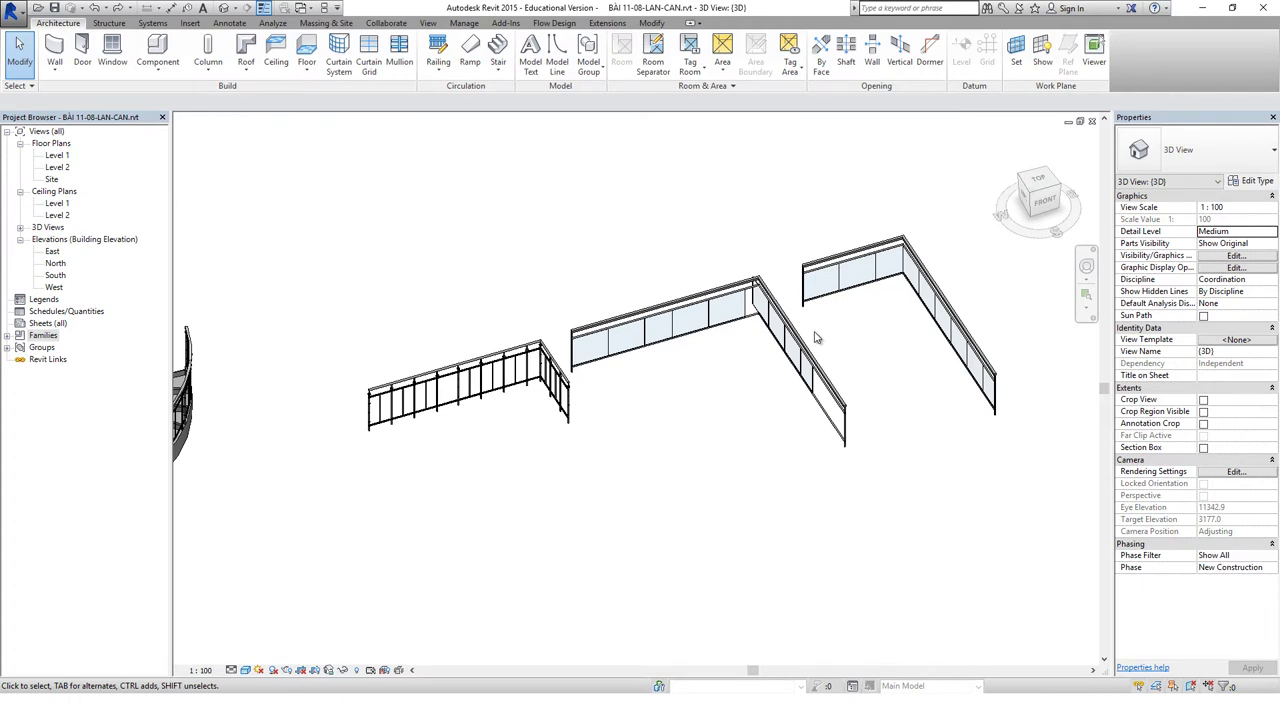
scroll(740, 356, up, 2)
scroll(600, 318, up, 1)
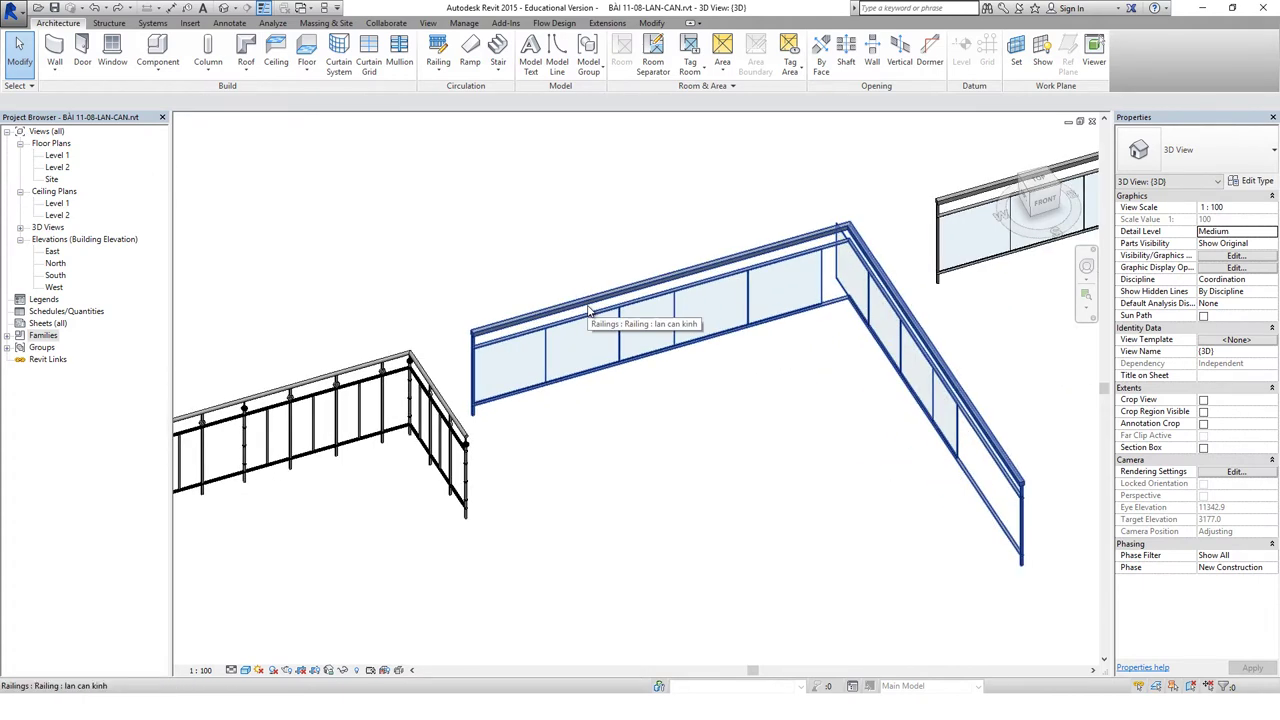
scroll(570, 325, up, 1)
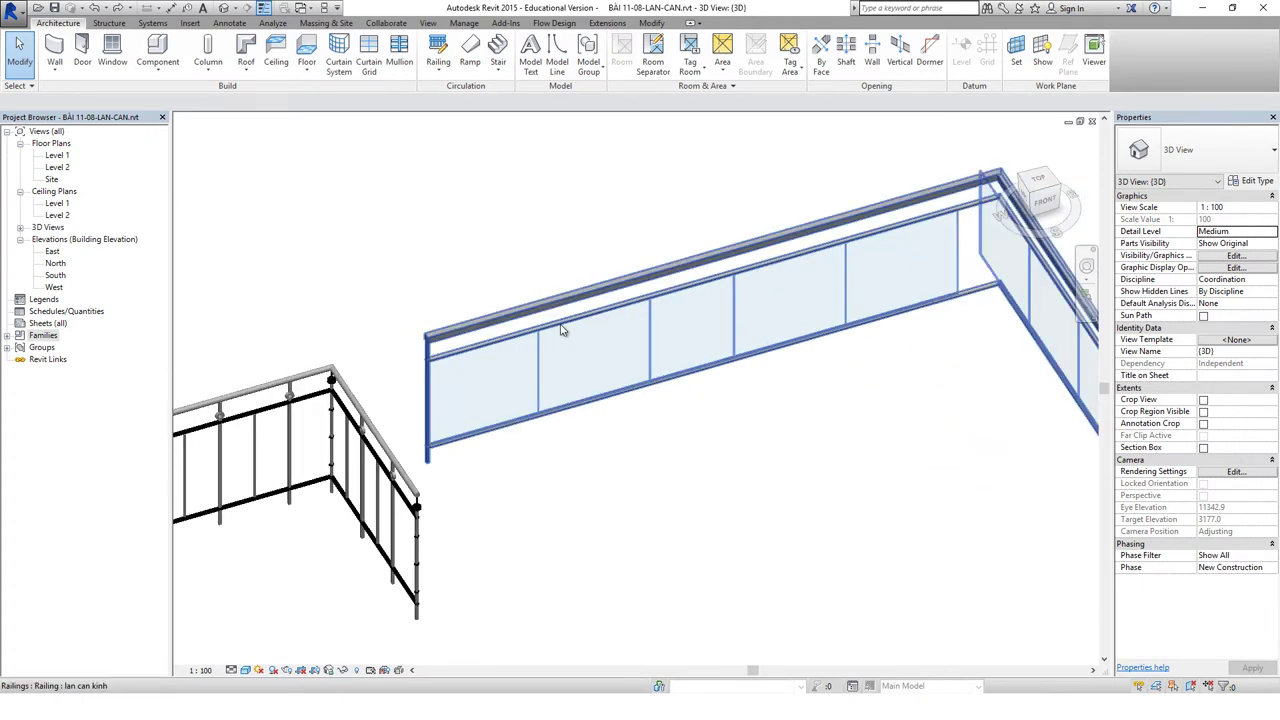
scroll(563, 329, up, 1)
click(562, 330)
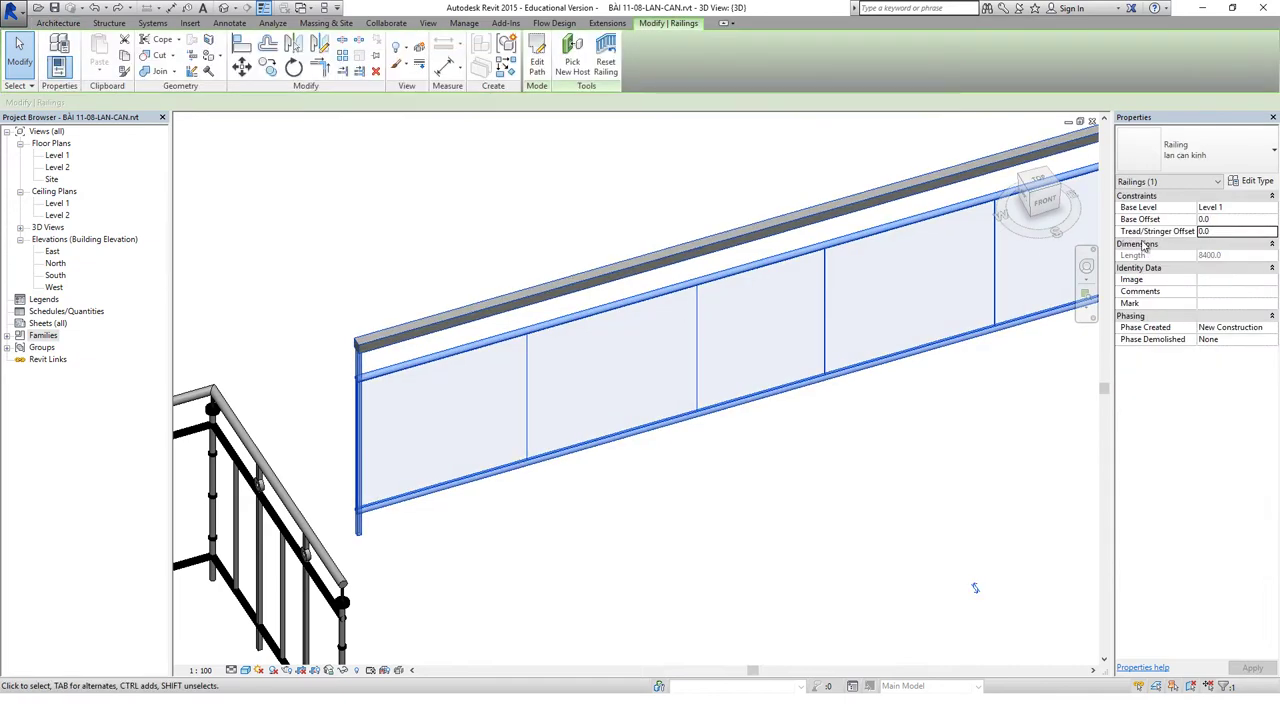
click(1264, 183)
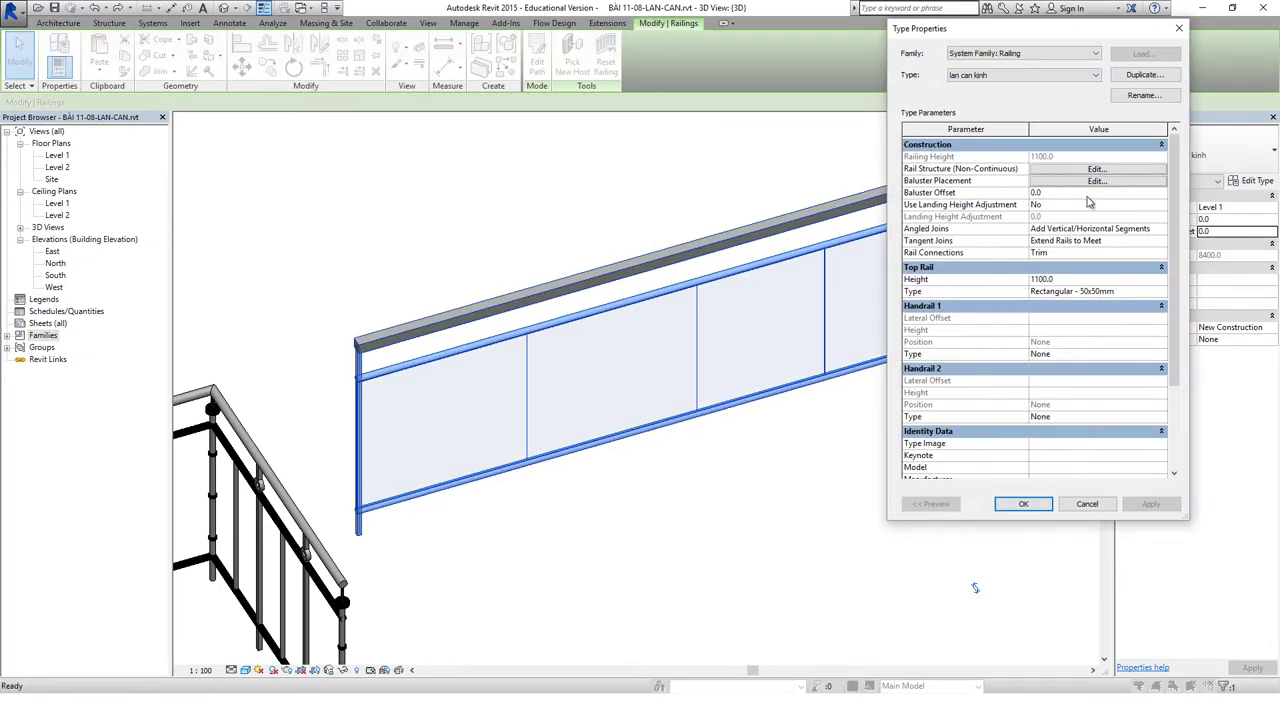
click(1092, 181)
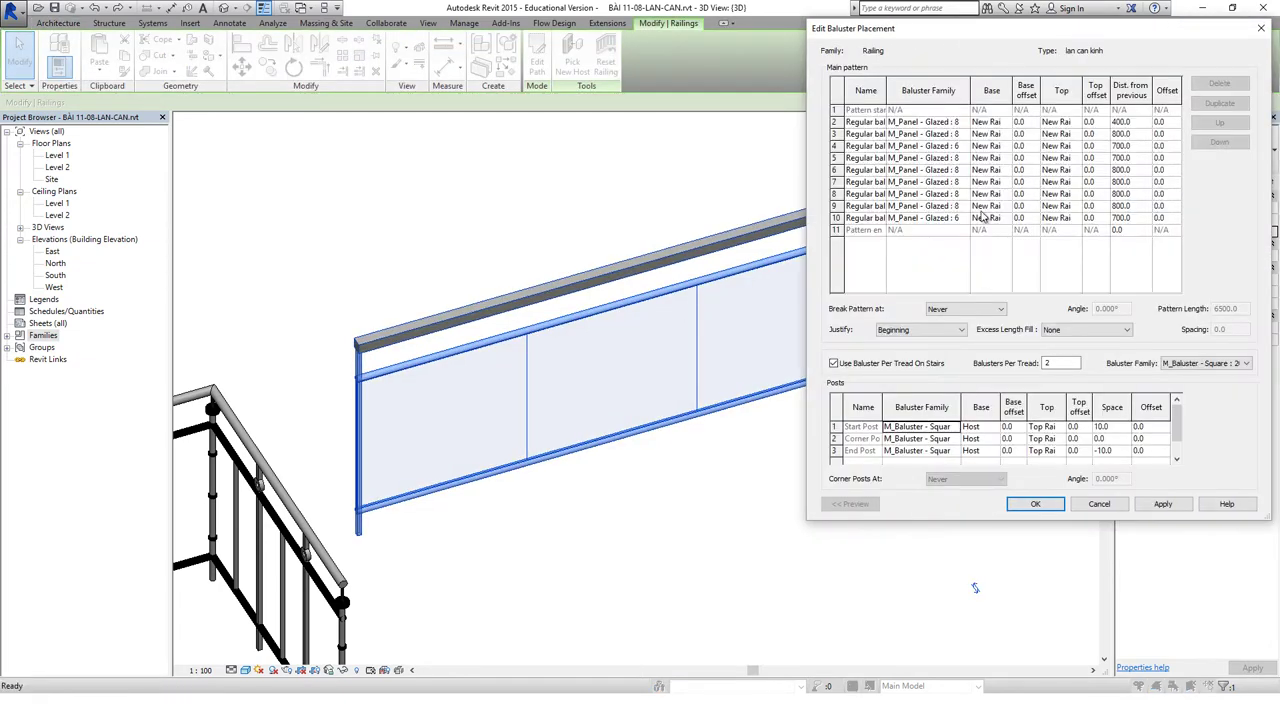
key(Return)
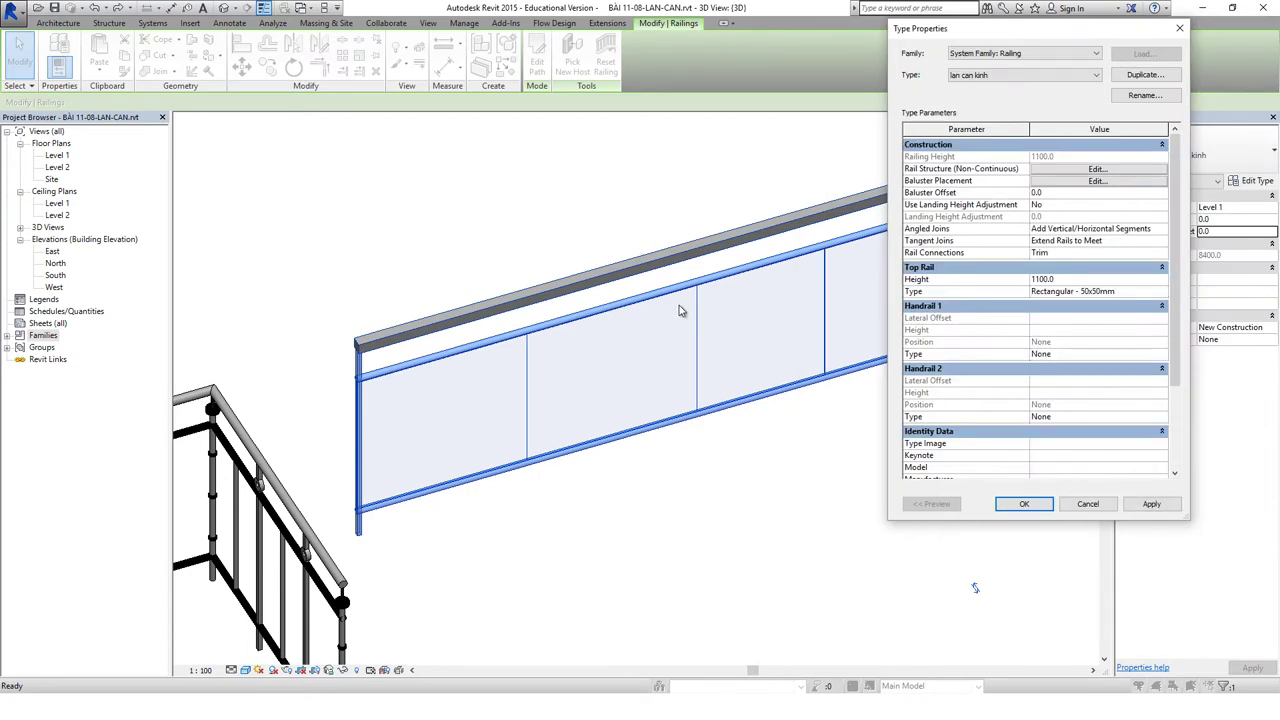
click(1049, 170)
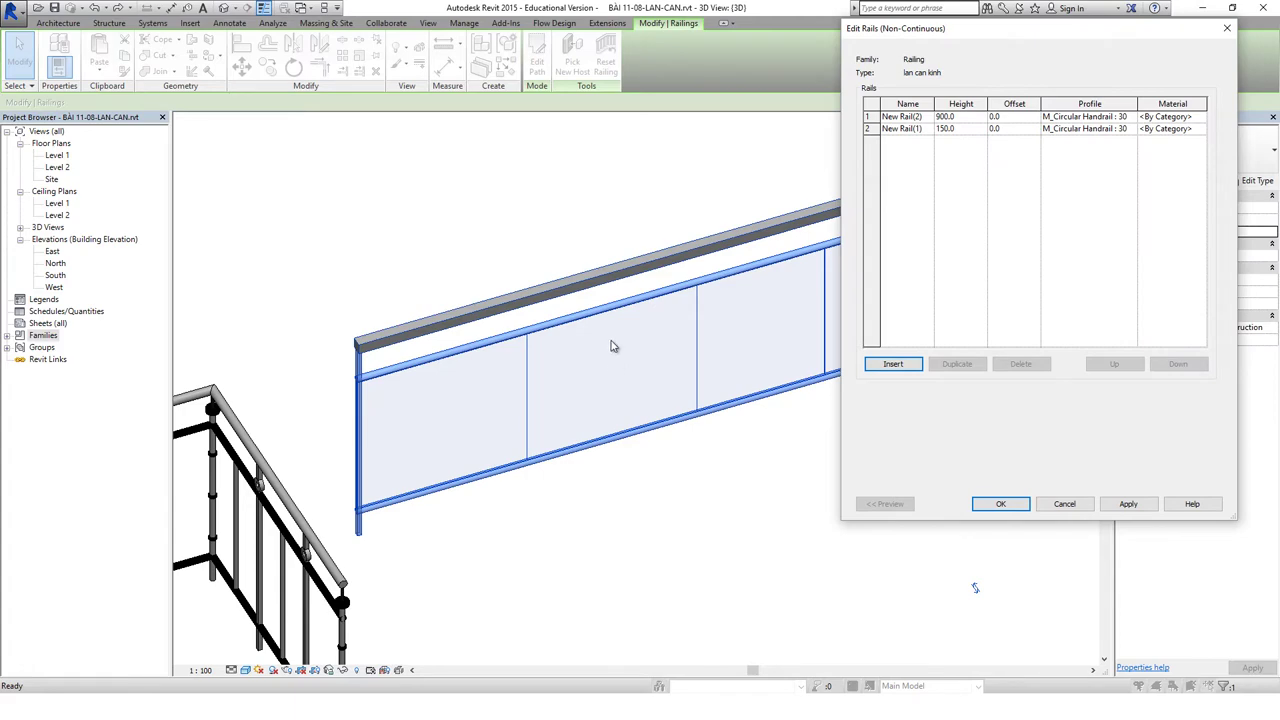
key(Return)
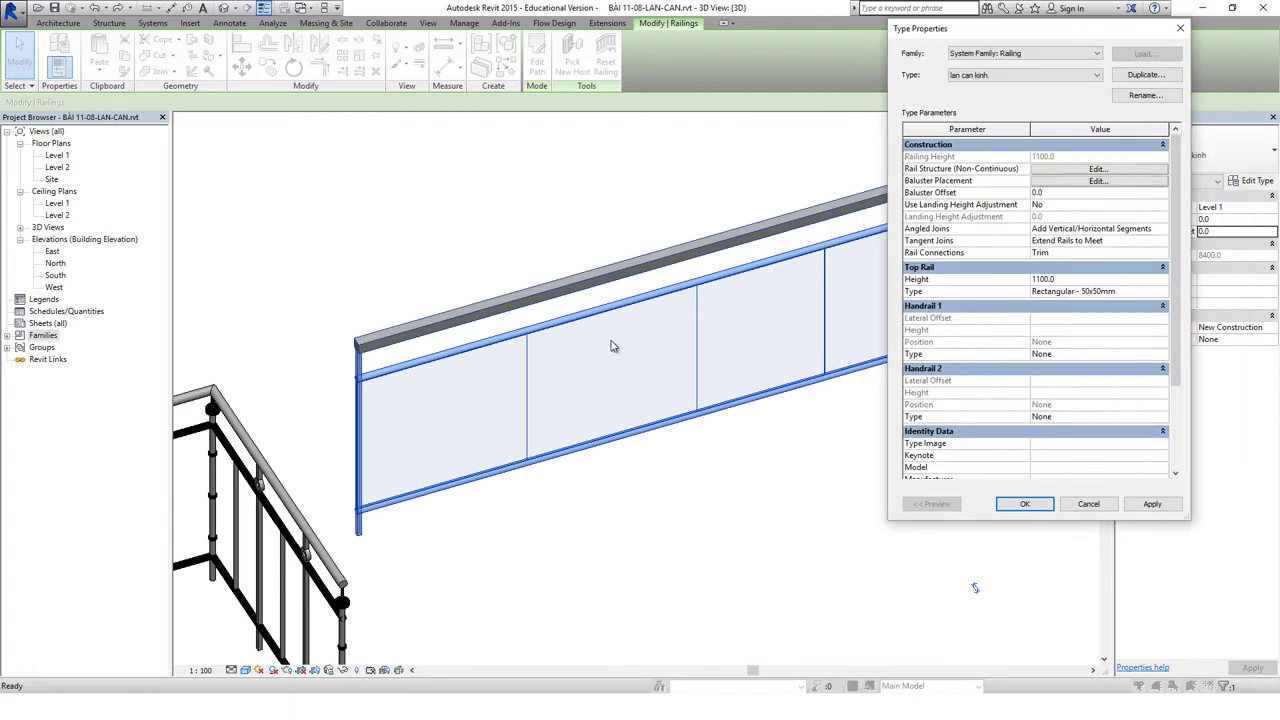
key(Return)
scroll(612, 346, down, 5)
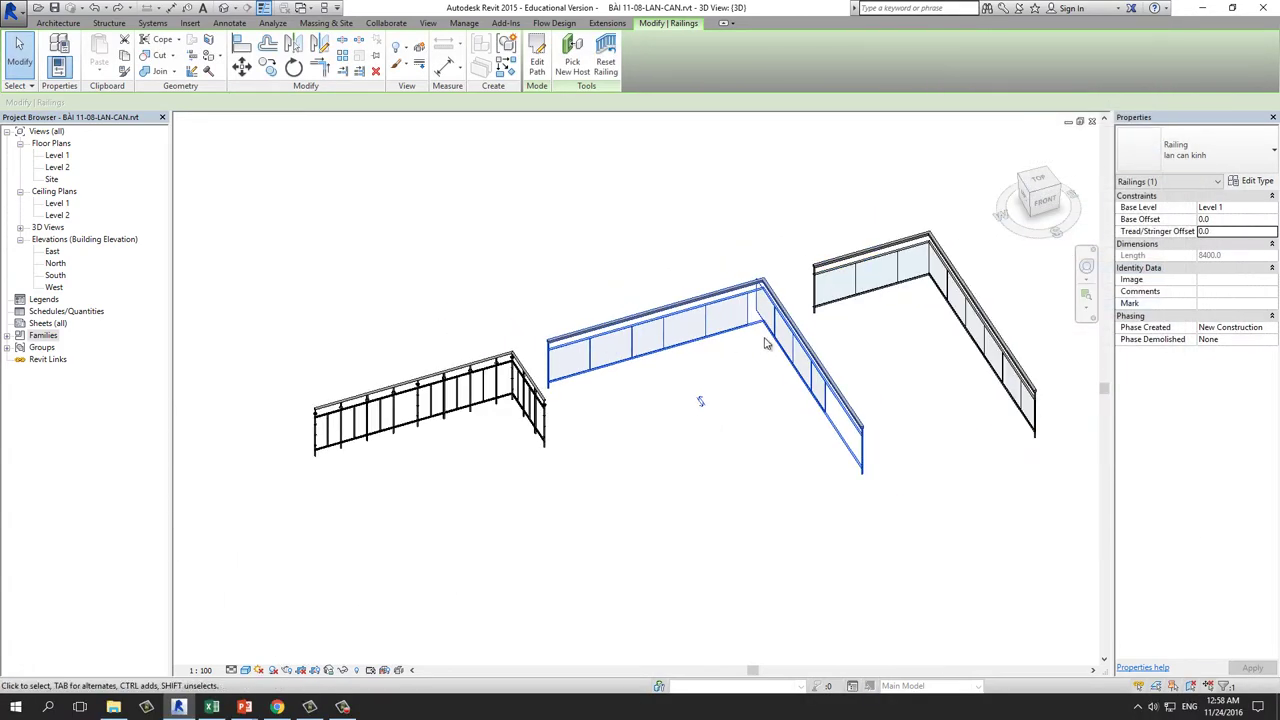
Reframe the railings in 3D and show the application menu's New file options.
shift+middle_drag(765, 343, 800, 310)
scroll(790, 335, up, 3)
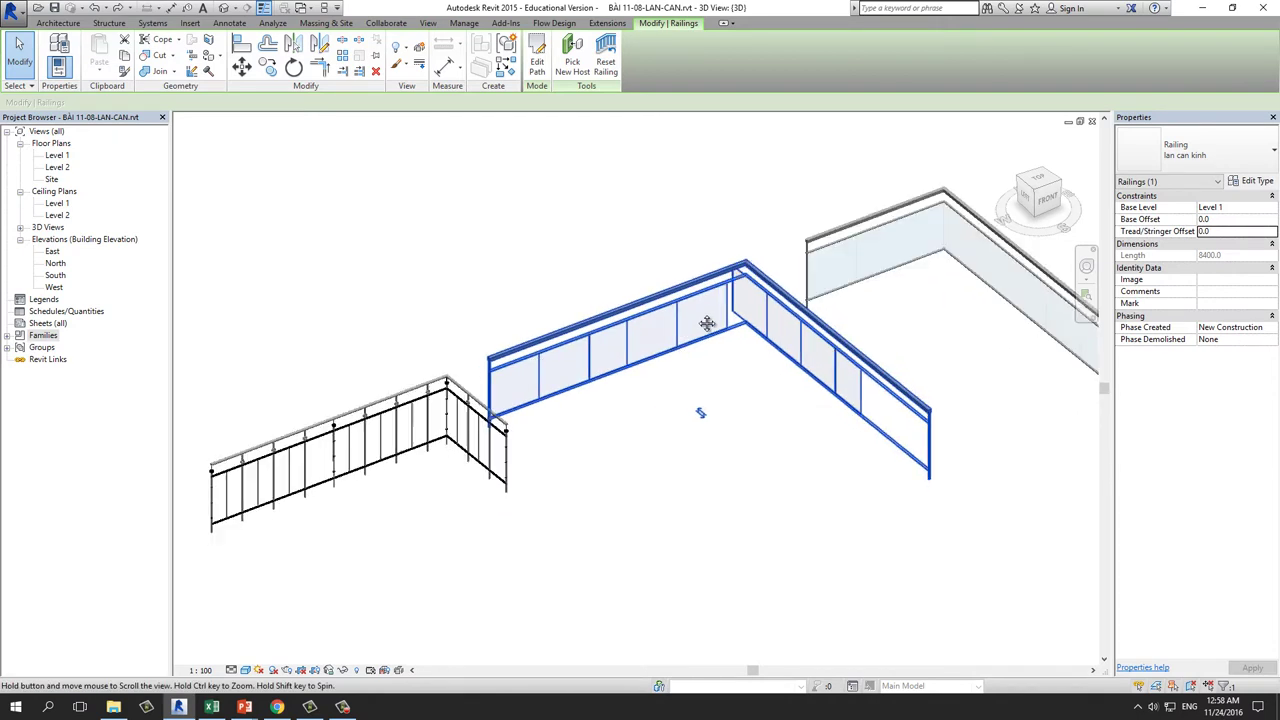
middle_drag(707, 323, 717, 290)
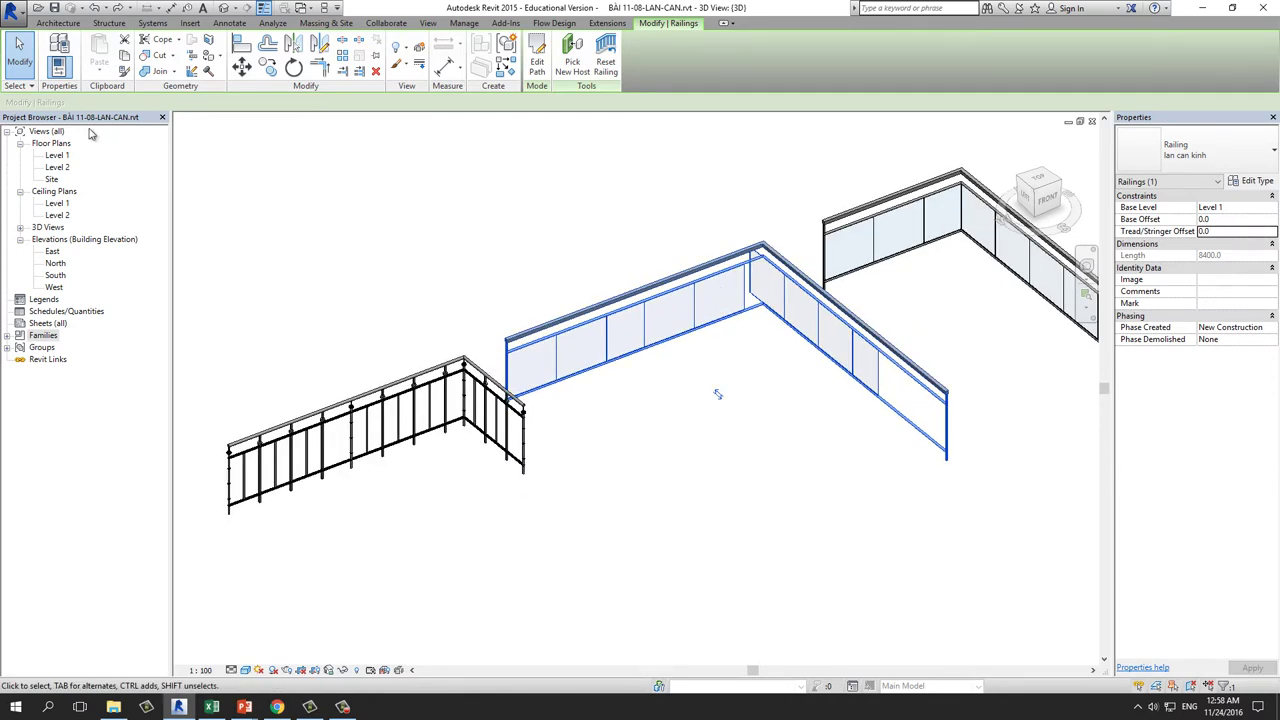
click(12, 8)
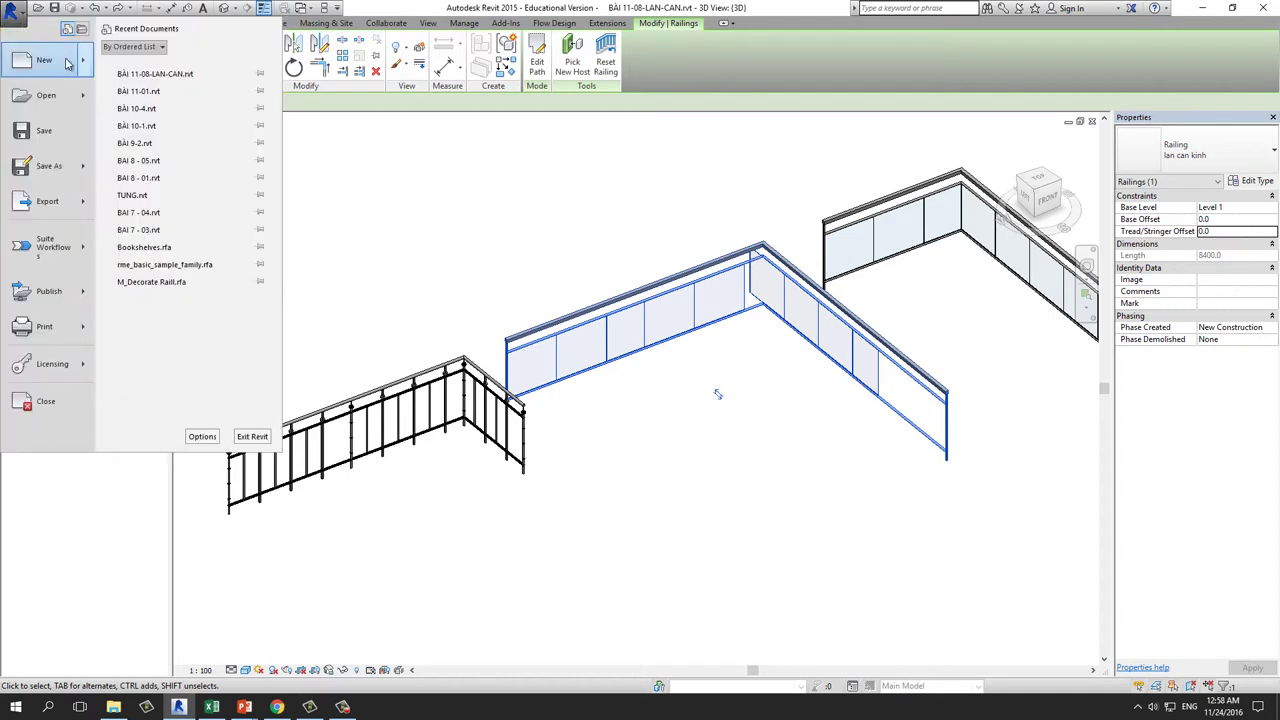
mouse_move(44, 60)
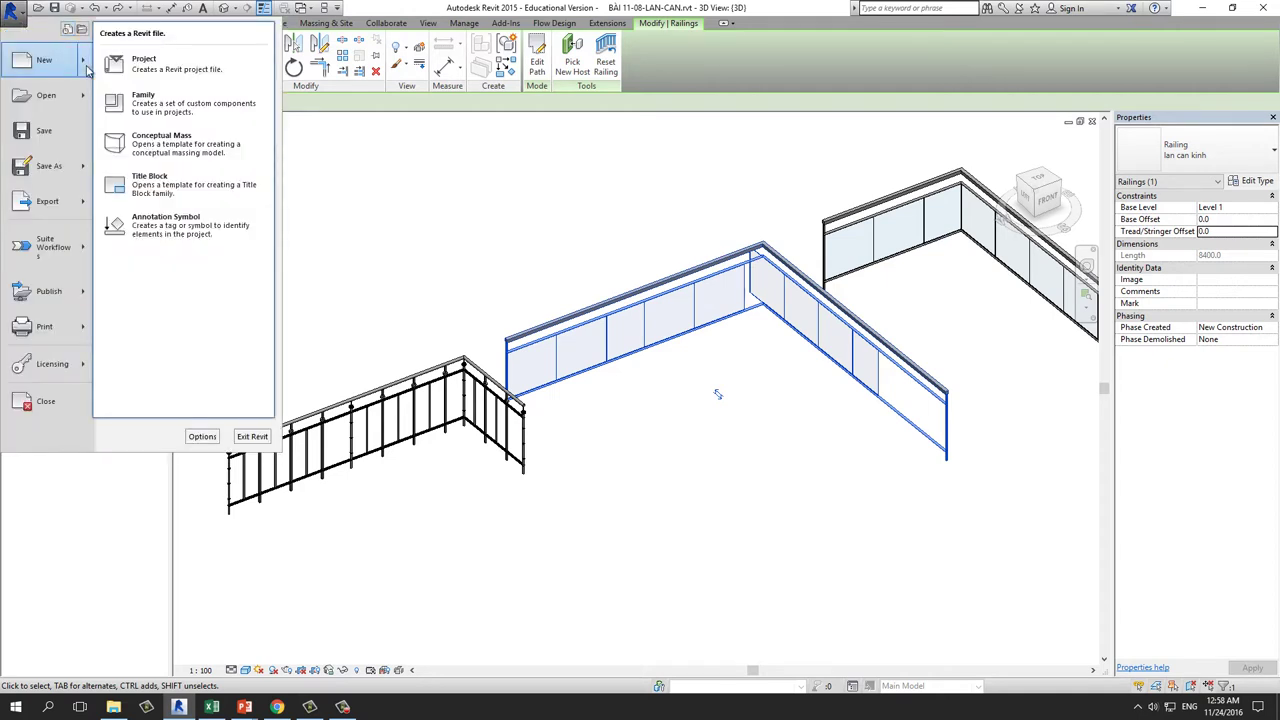
Start a new family from the Metric Profile-Rail.rft template.
click(142, 103)
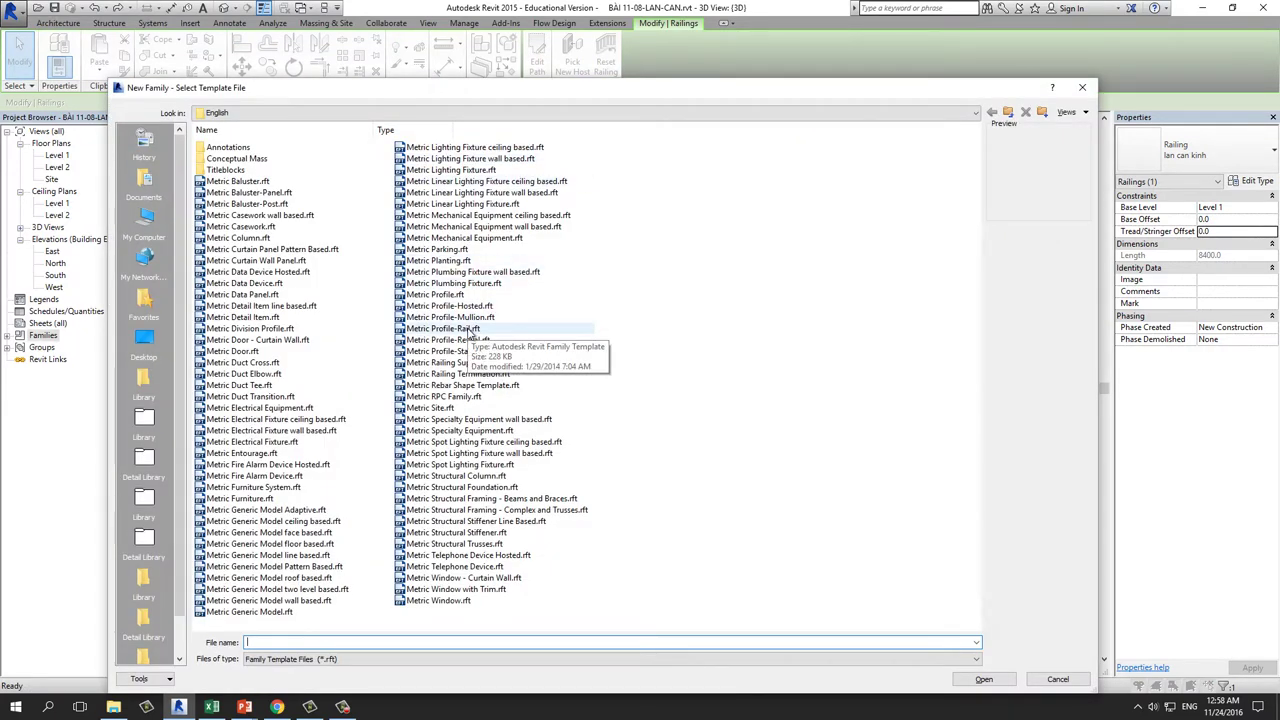
click(467, 330)
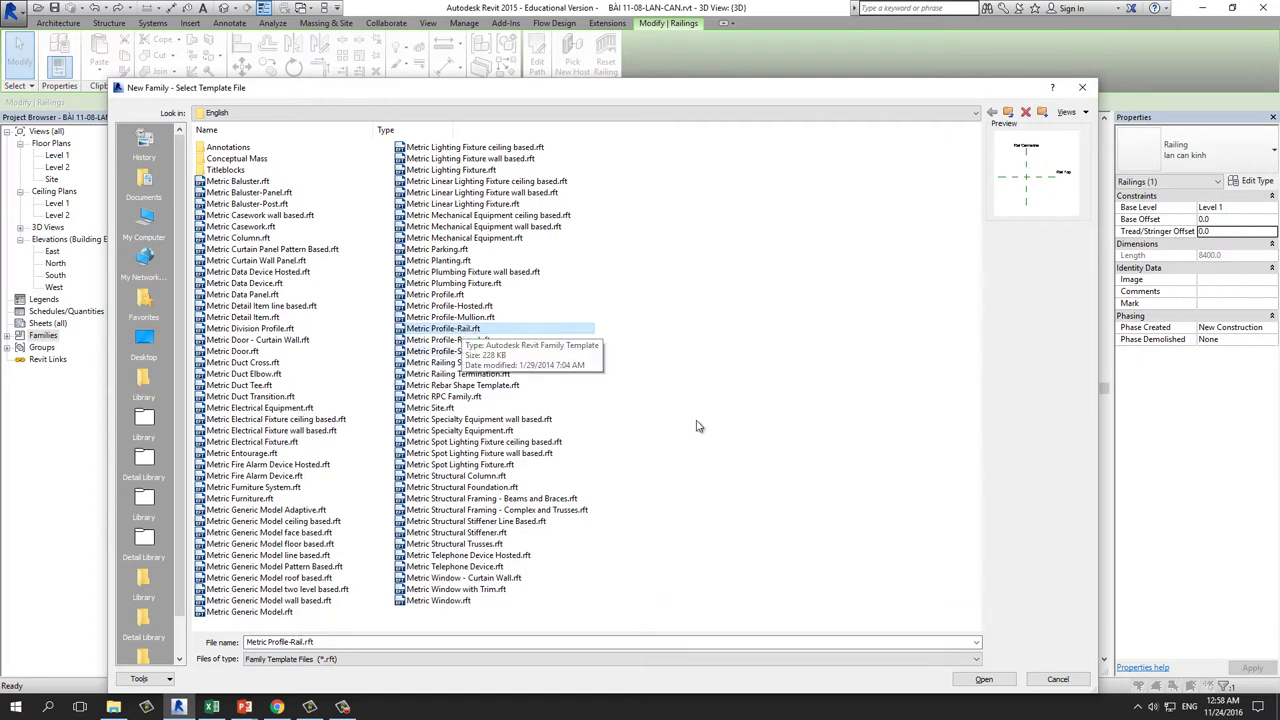
click(984, 681)
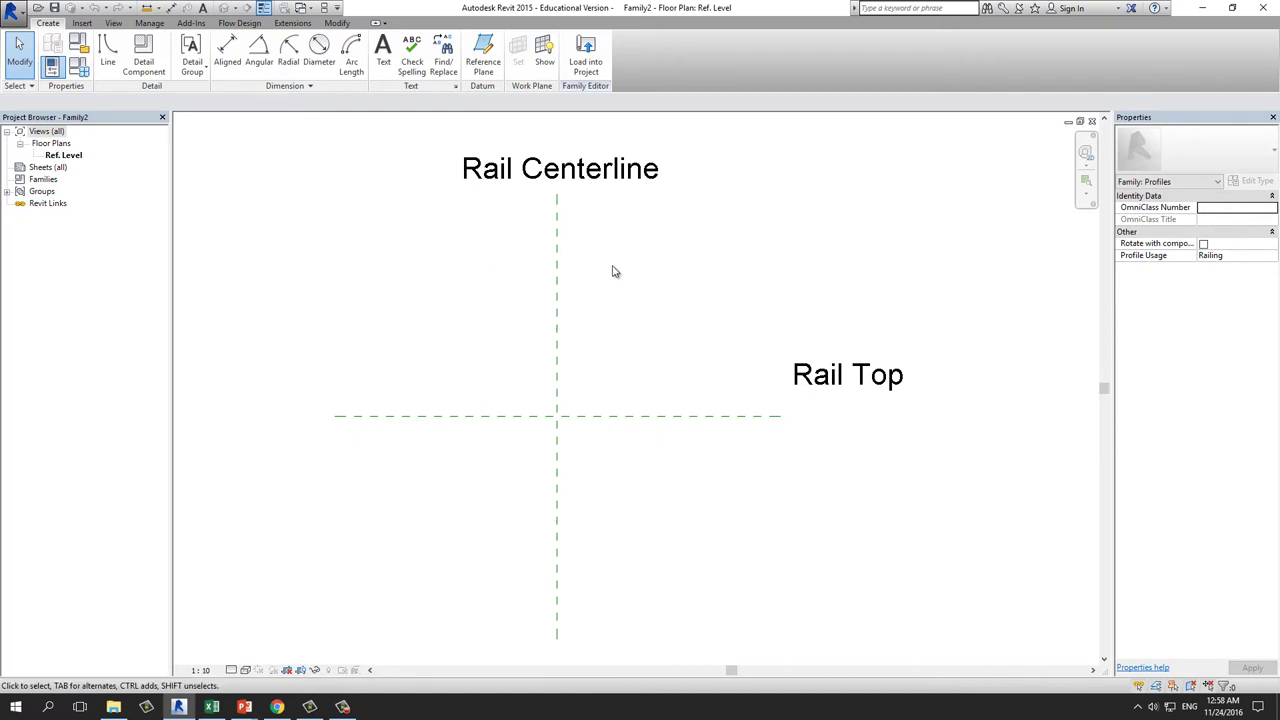
Draw a rectangle hanging below the Rail Top and Rail Centerline intersection.
middle_drag(568, 293, 515, 209)
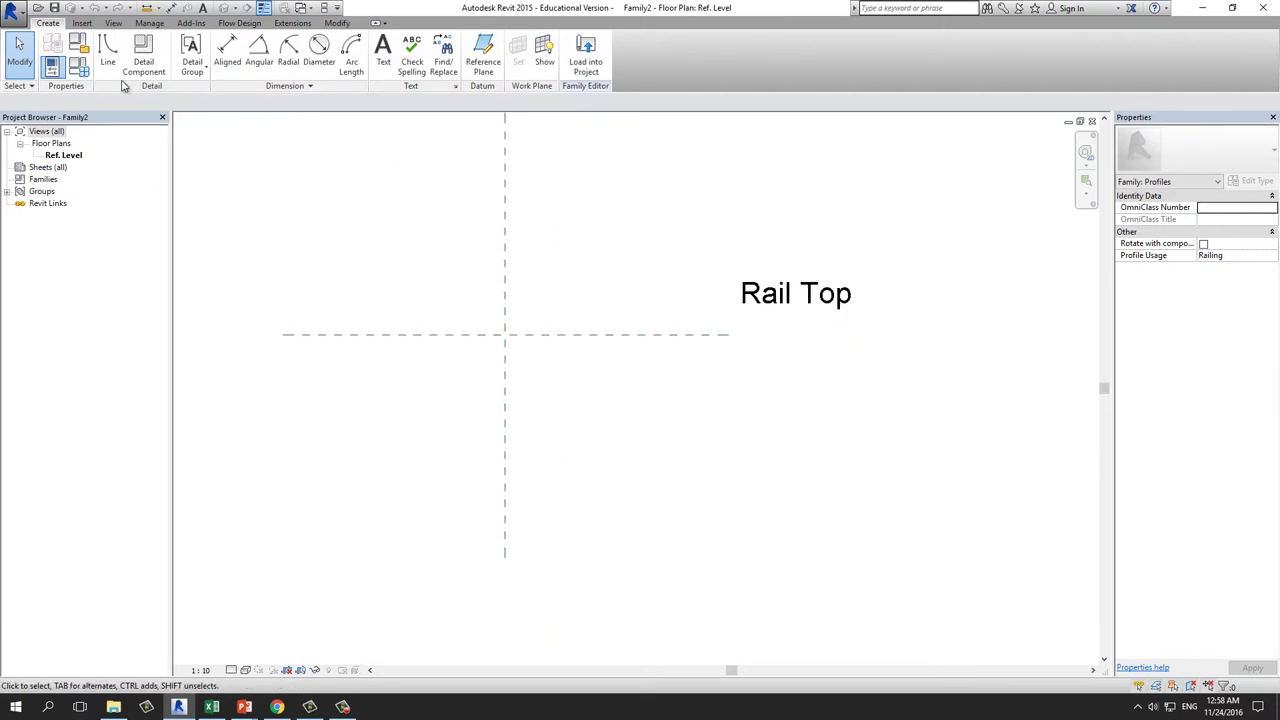
scroll(466, 283, down, 2)
middle_drag(466, 283, 490, 340)
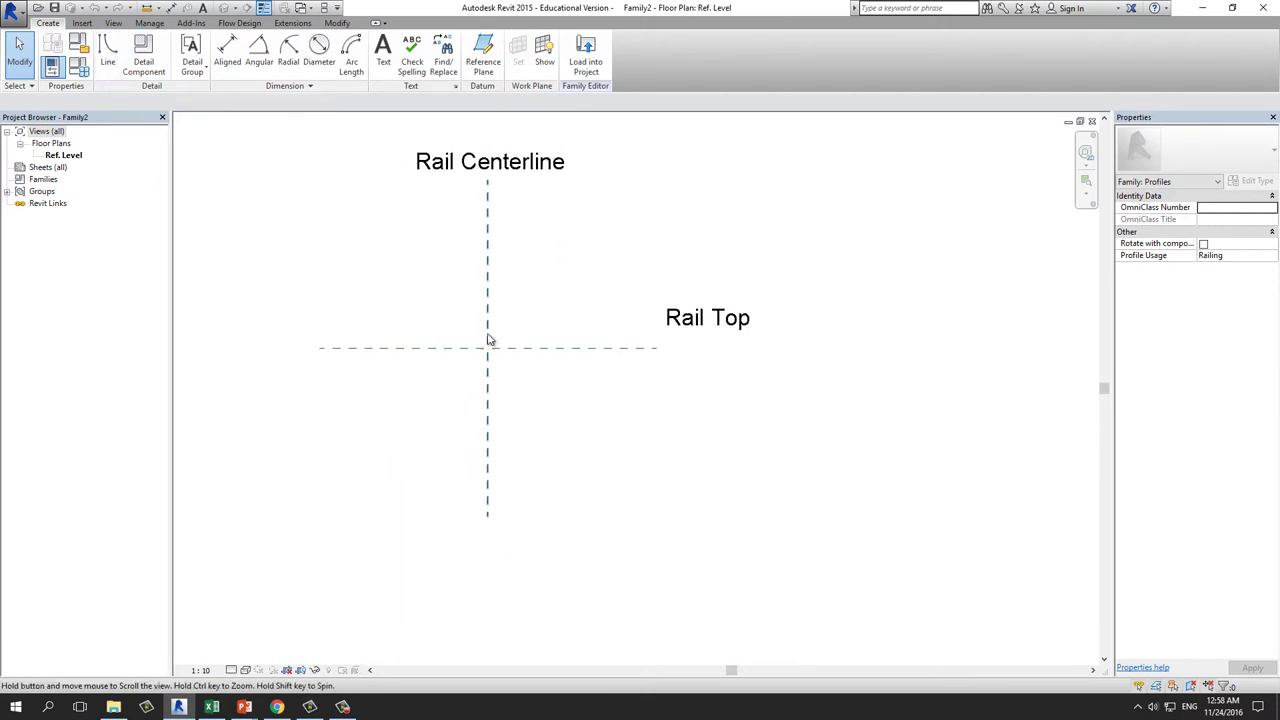
click(108, 55)
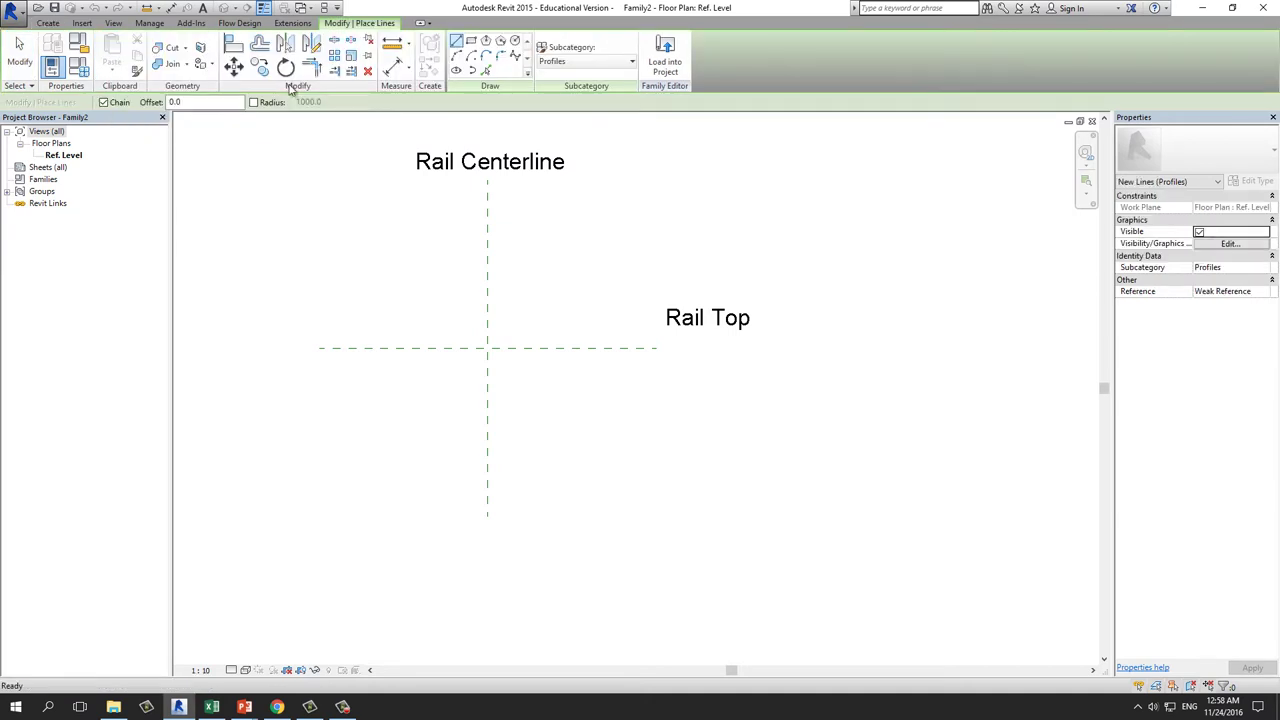
click(470, 40)
scroll(471, 373, up, 2)
scroll(478, 365, up, 1)
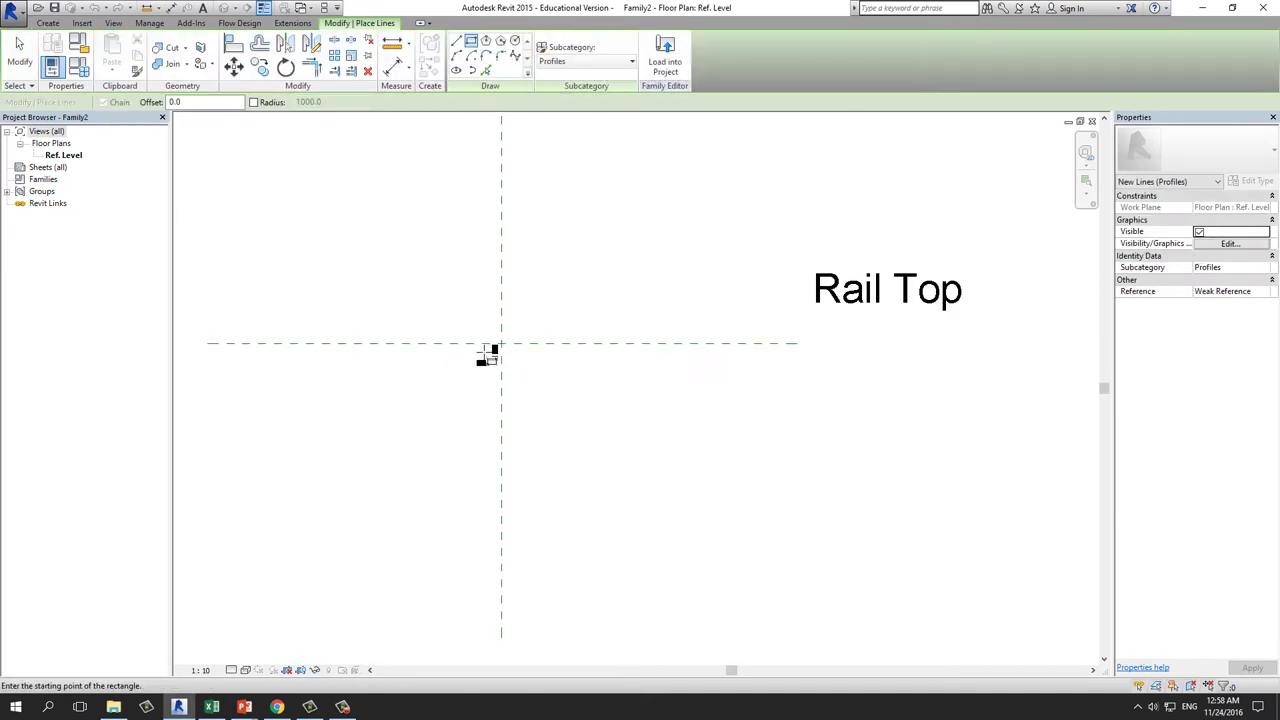
scroll(486, 354, up, 1)
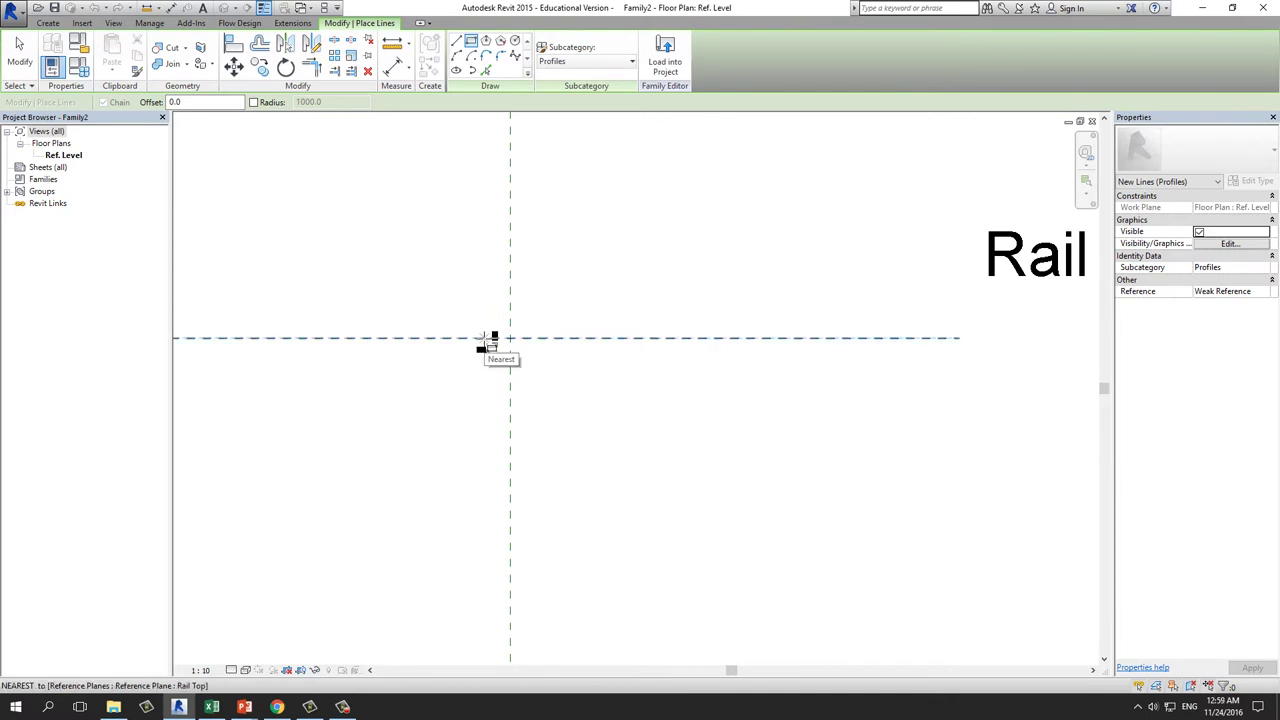
click(487, 338)
middle_drag(557, 463, 508, 300)
scroll(508, 300, down, 2)
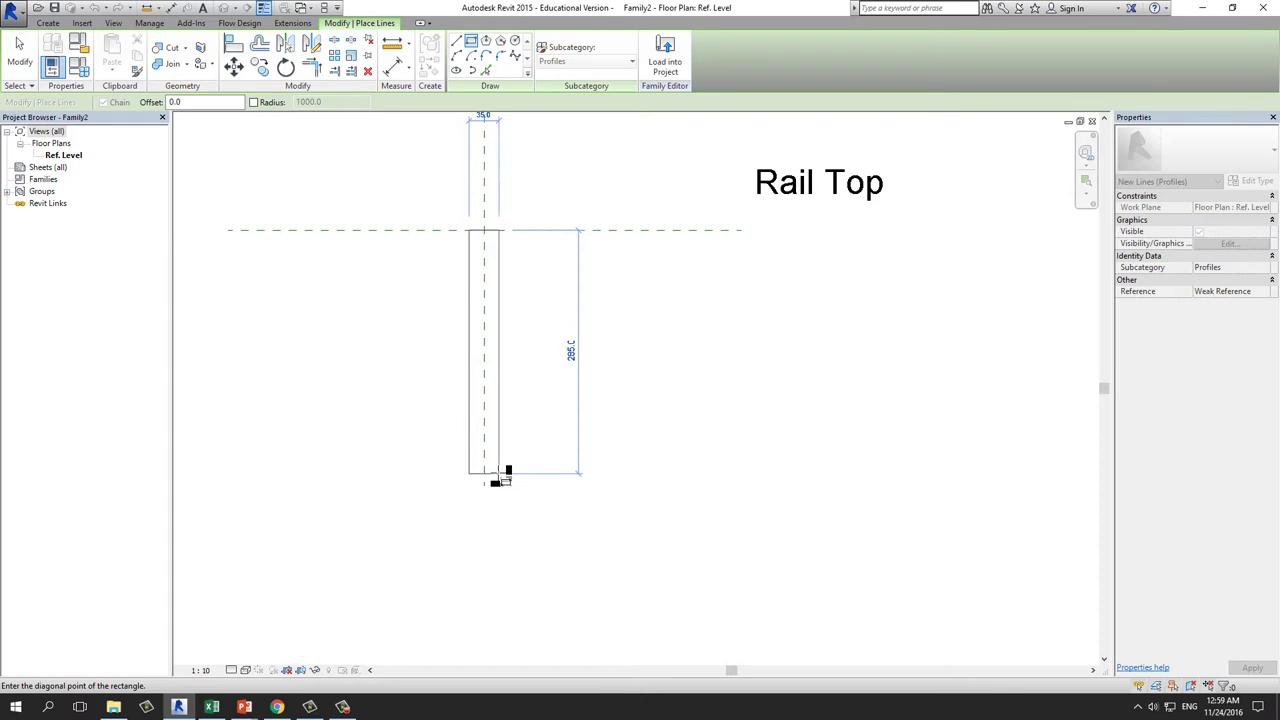
click(503, 474)
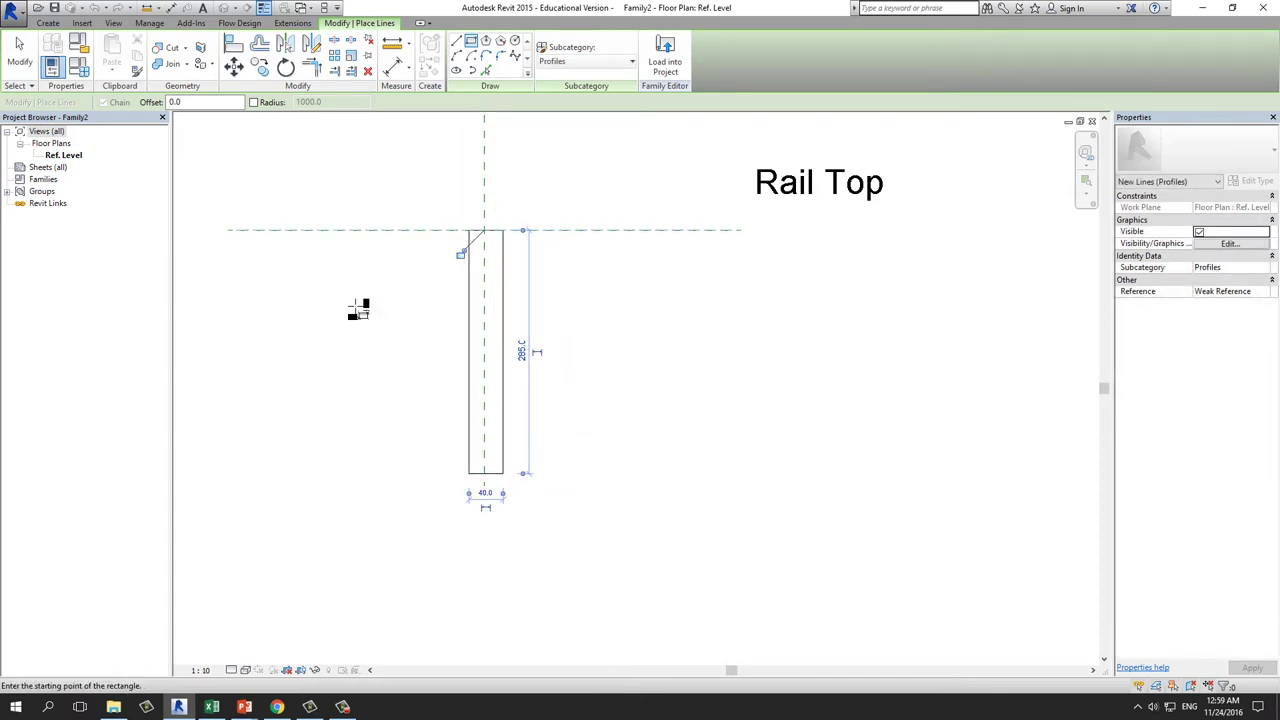
click(19, 52)
Align the rectangle's top edge to the Rail Top plane using AL.
scroll(471, 251, up, 2)
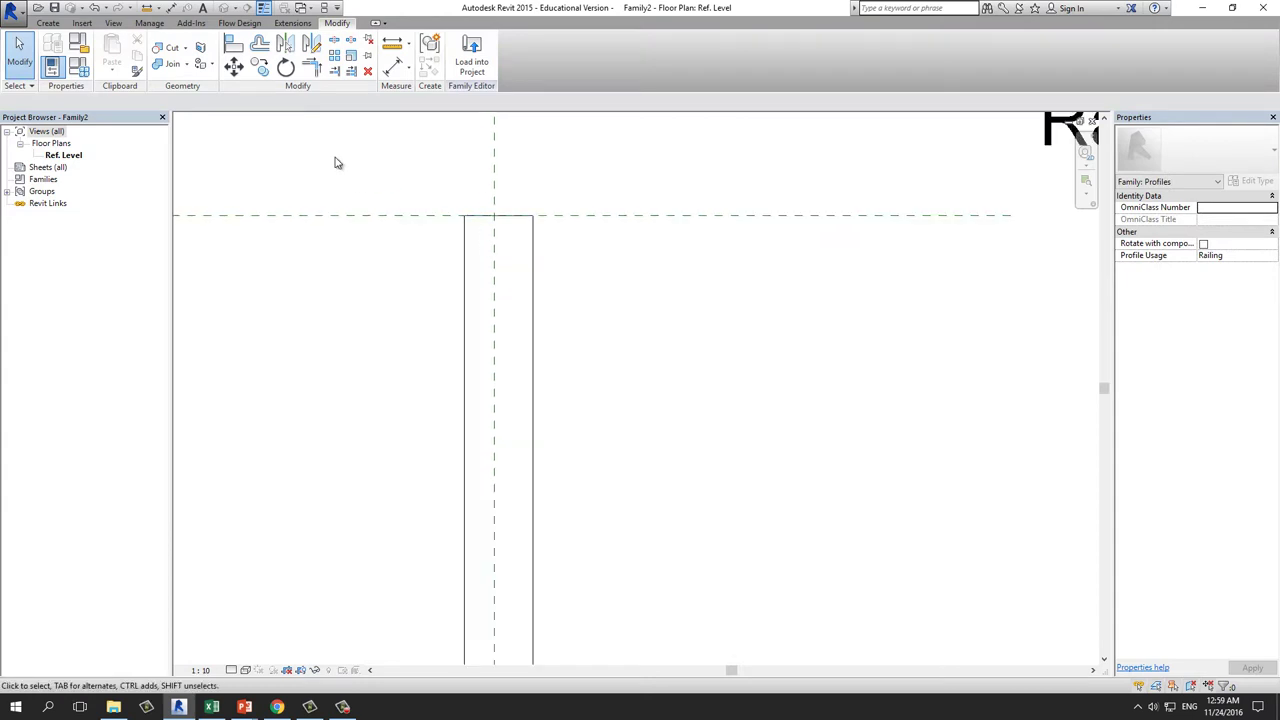
click(234, 46)
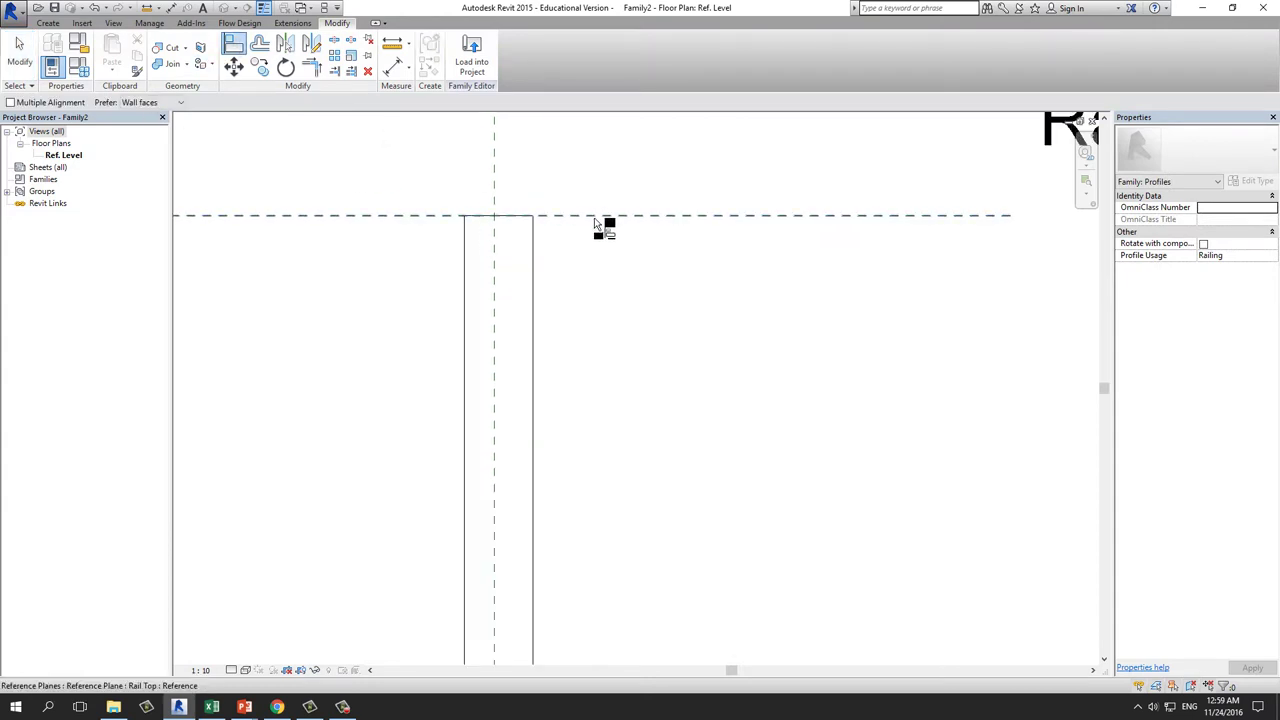
key(Escape)
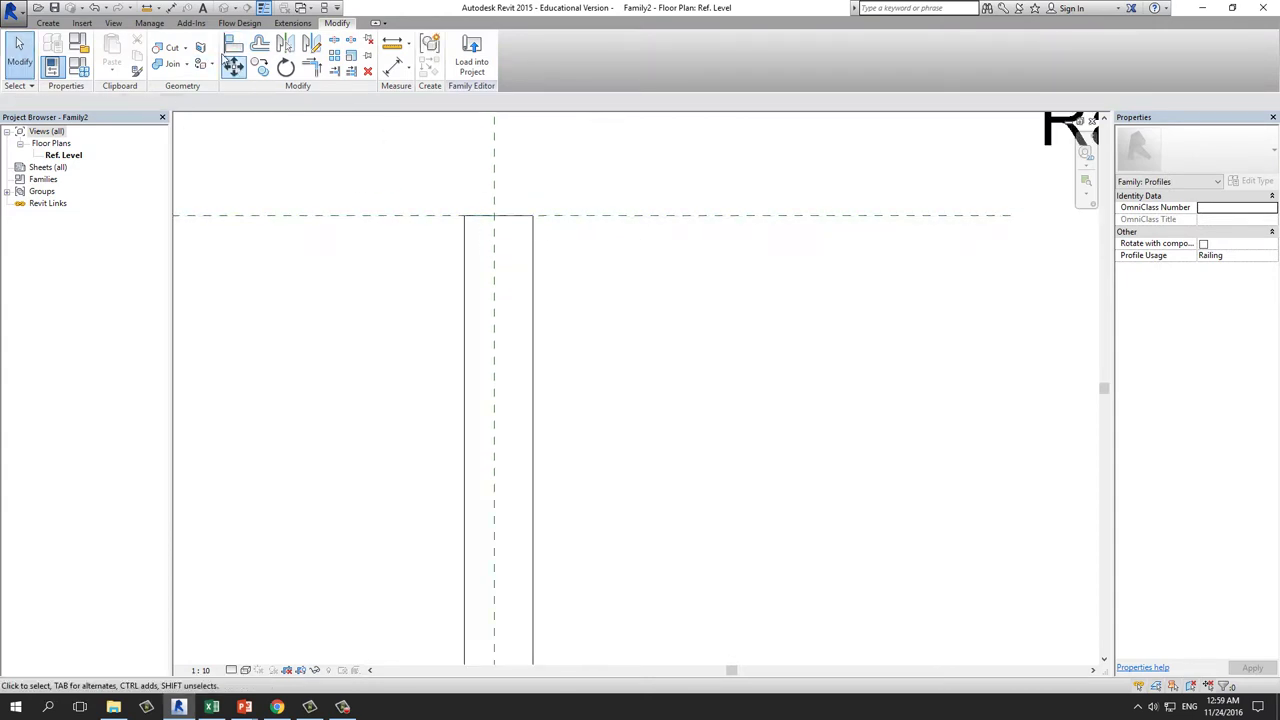
key(a)
key(l)
click(622, 216)
click(520, 217)
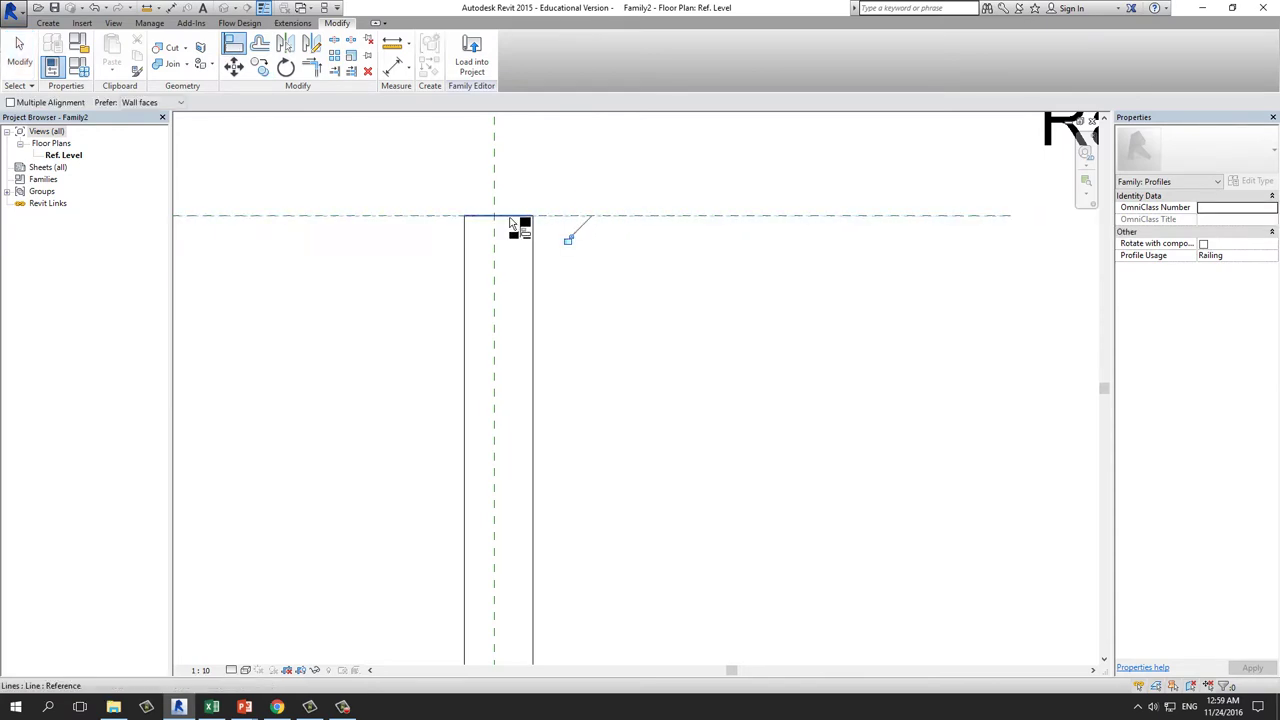
scroll(568, 252, down, 4)
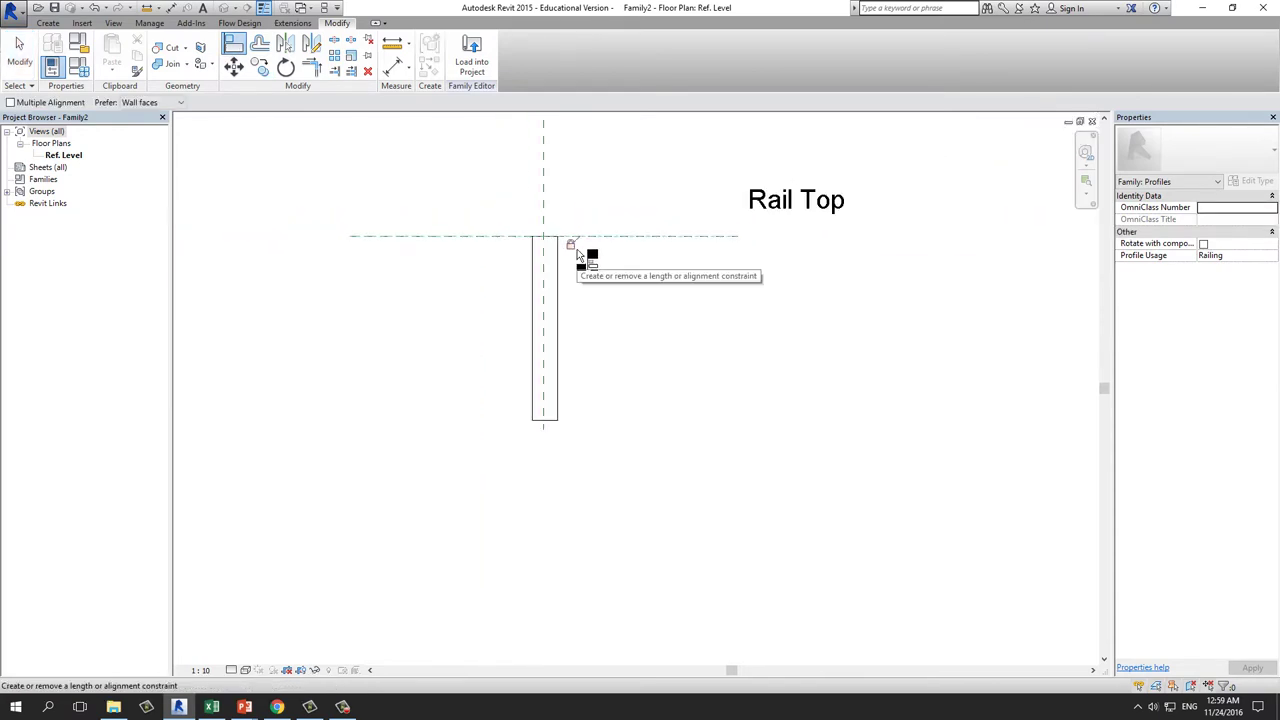
key(Escape)
Inspect the rectangle's side lines to check their lengths, then clear the selection.
scroll(580, 258, up, 2)
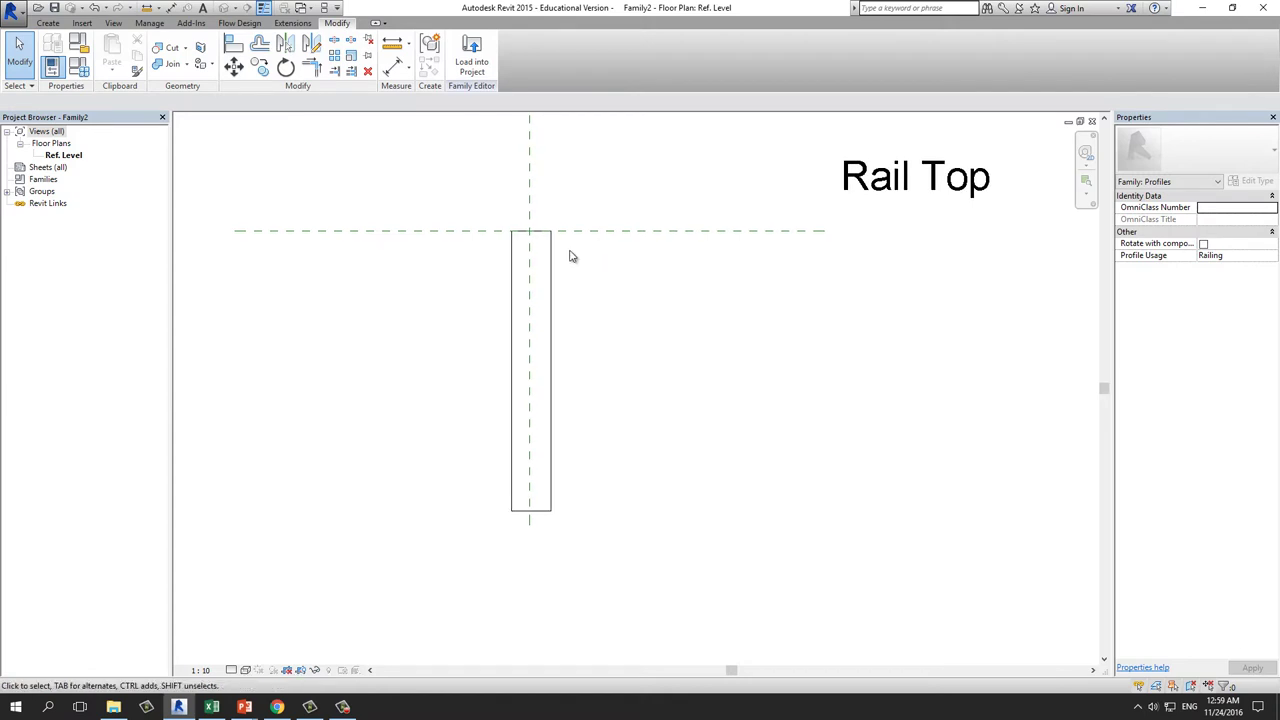
scroll(572, 248, up, 1)
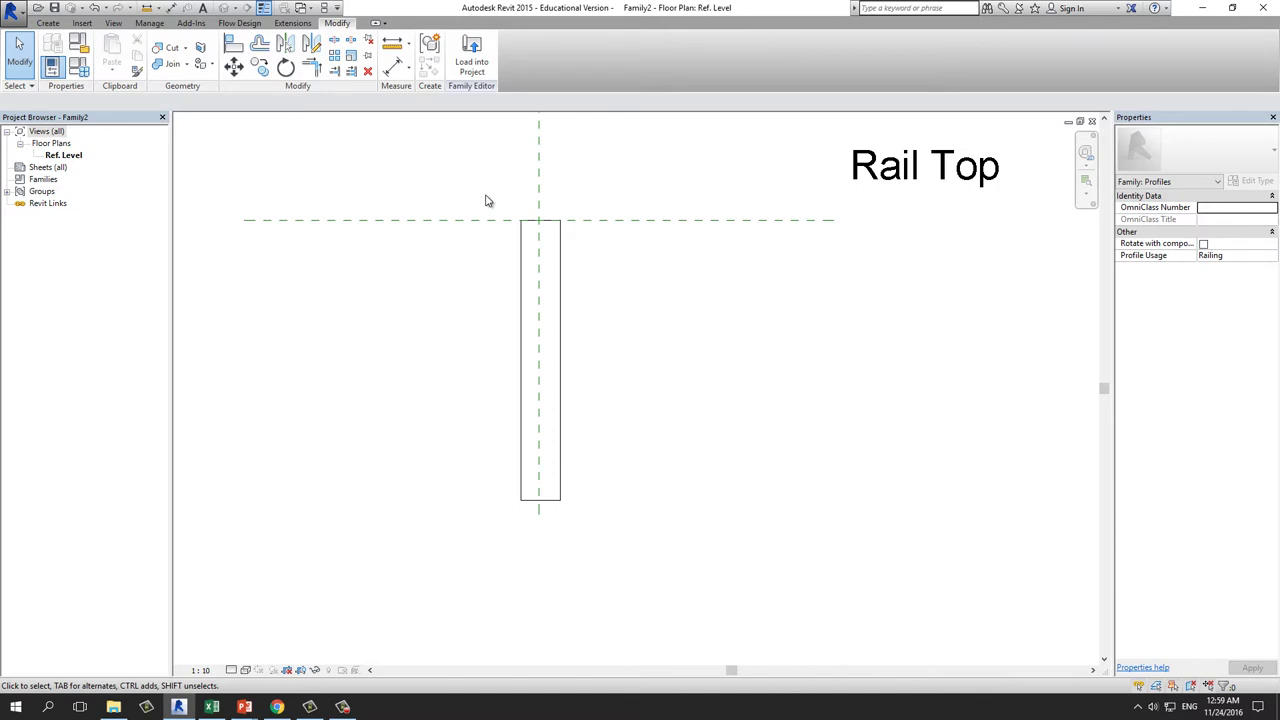
drag(486, 200, 597, 297)
click(559, 276)
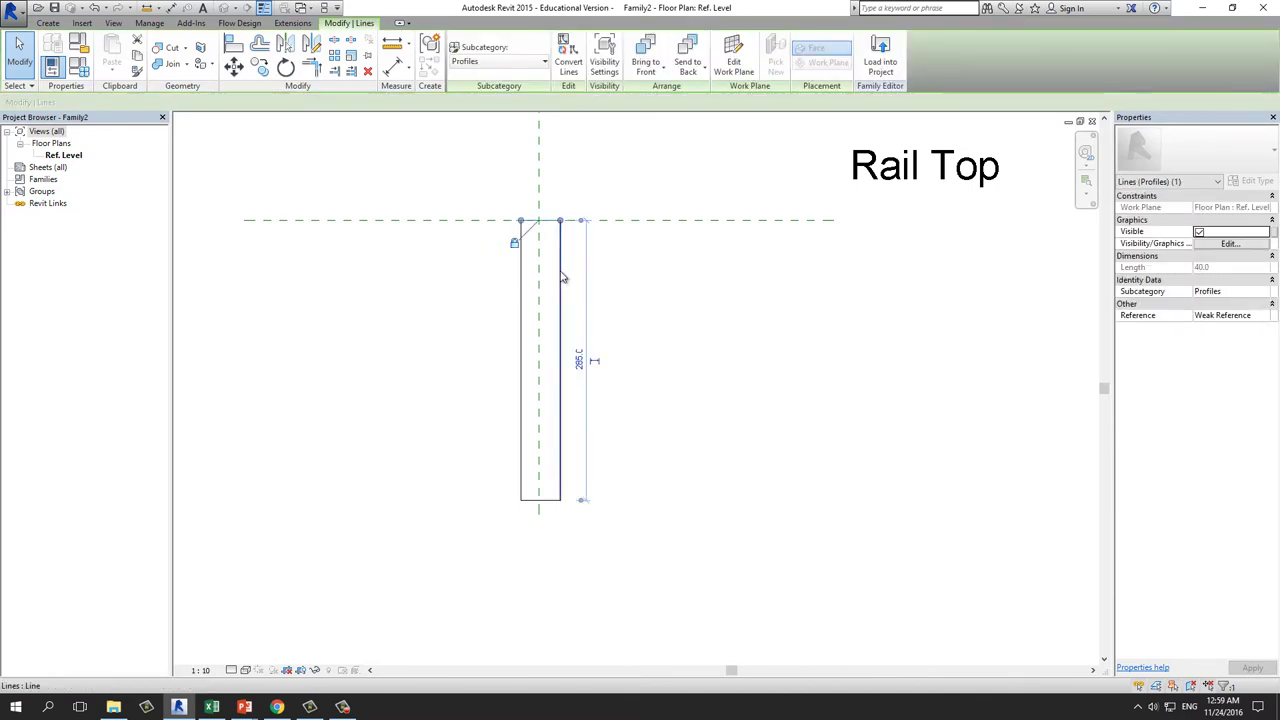
click(521, 278)
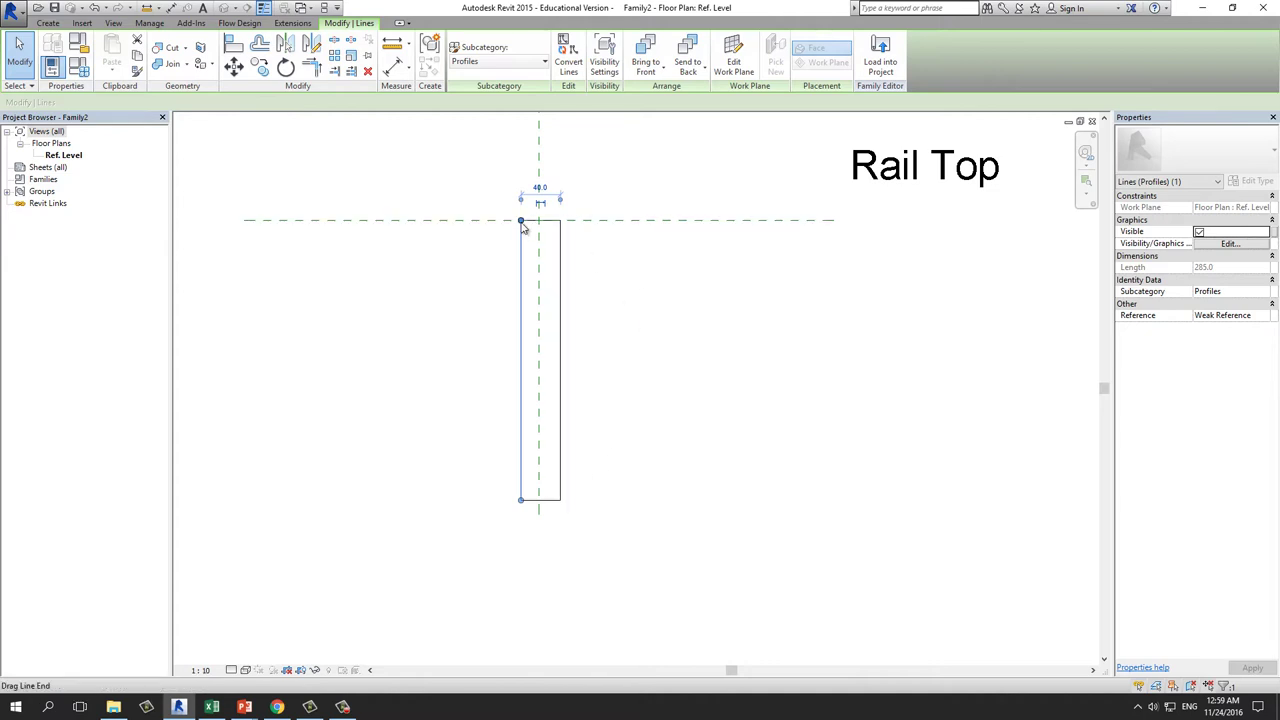
scroll(520, 263, up, 2)
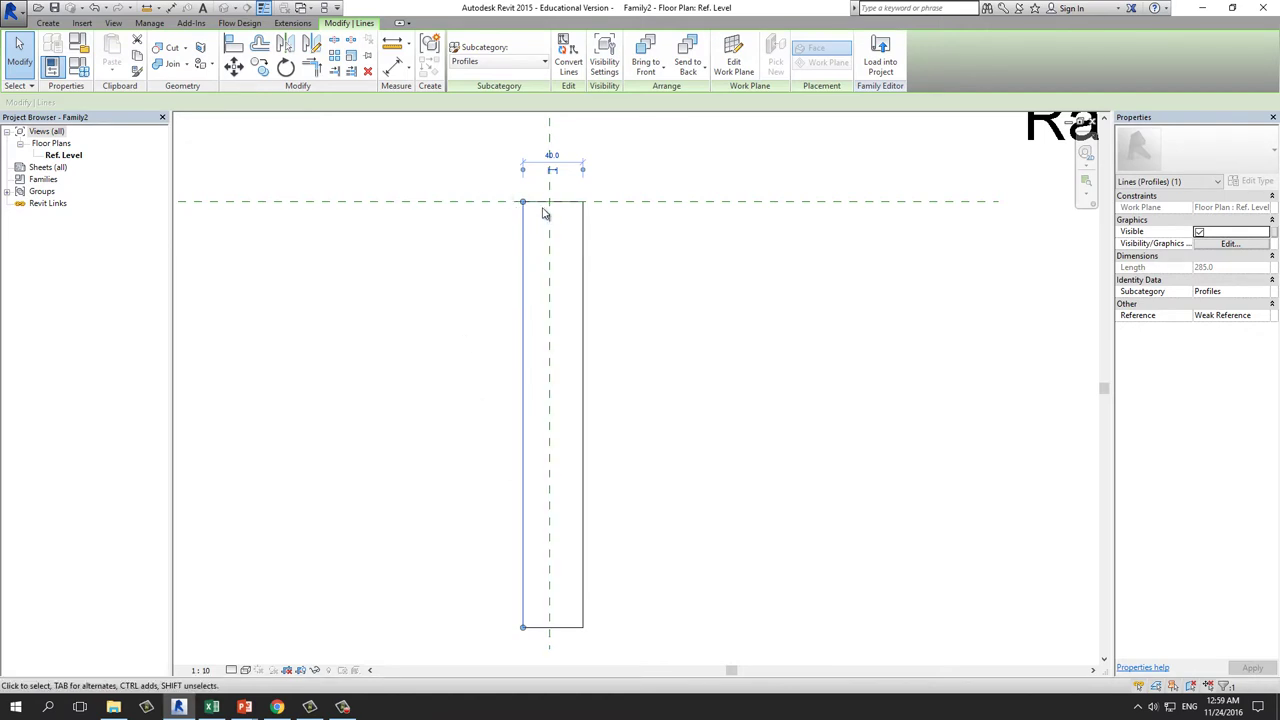
click(667, 287)
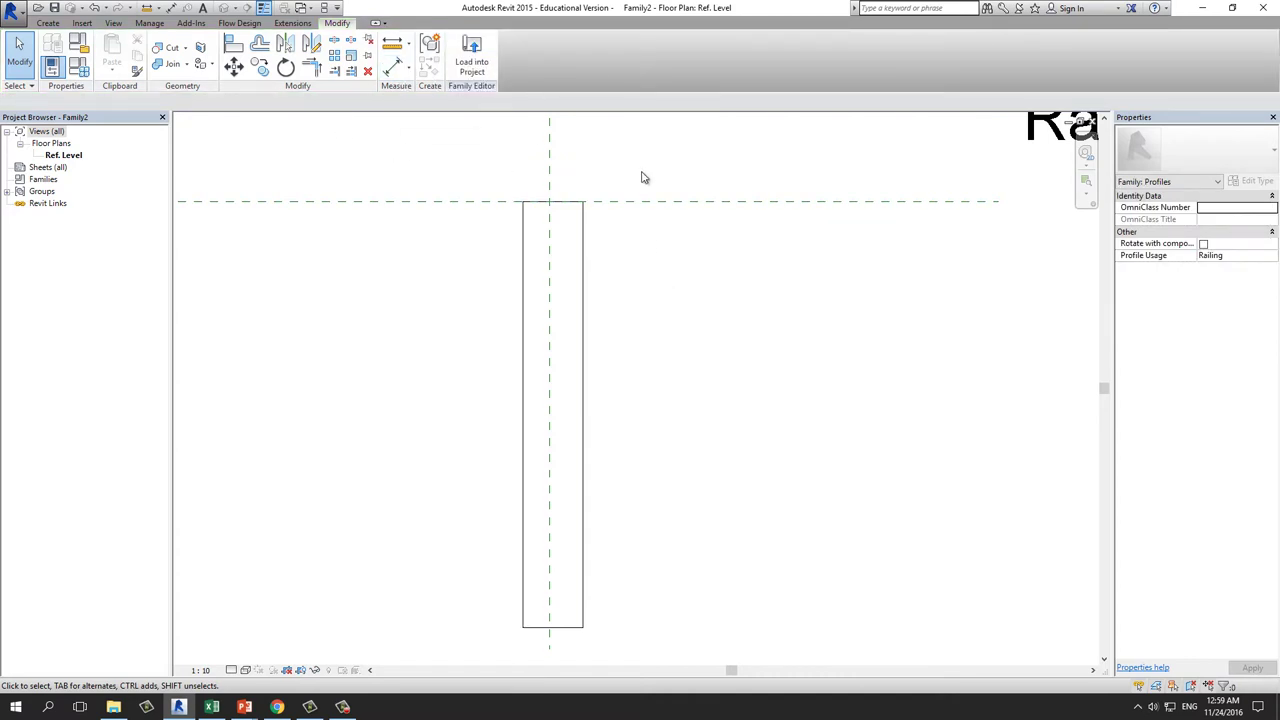
Dimension the left edge, centerline and right edge, and make the string EQ.
key(d)
key(i)
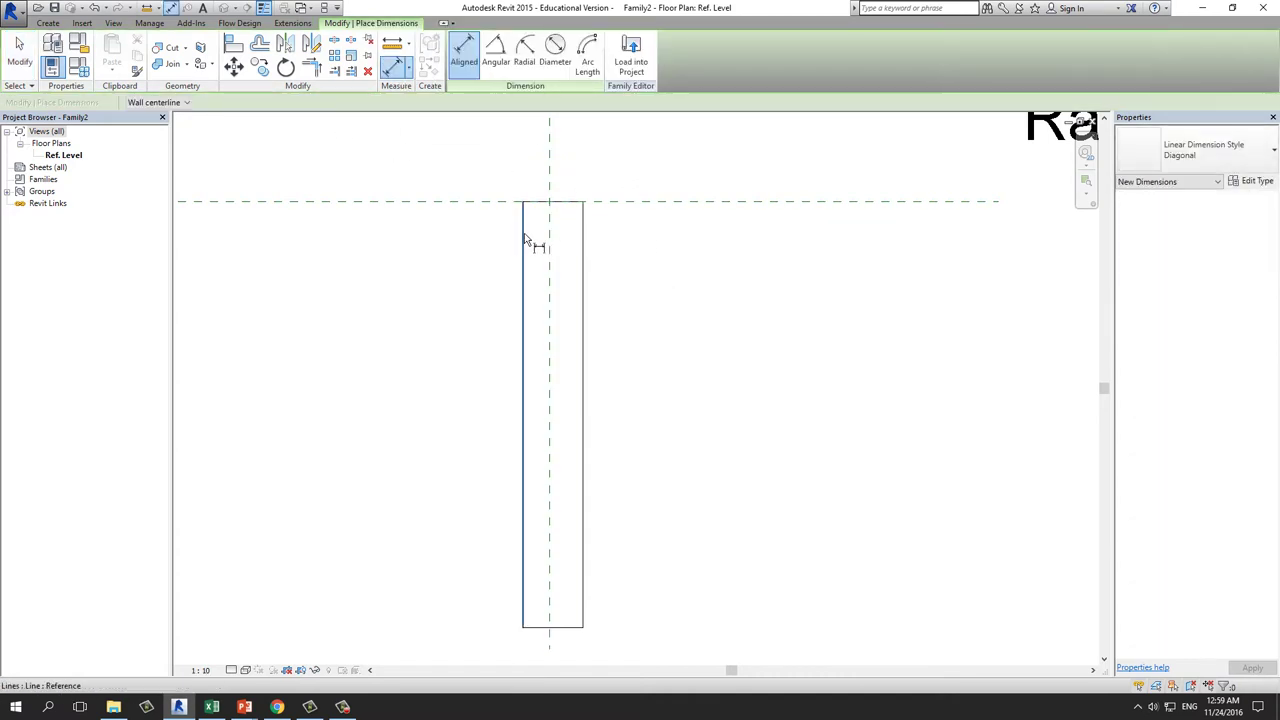
middle_drag(556, 188, 531, 352)
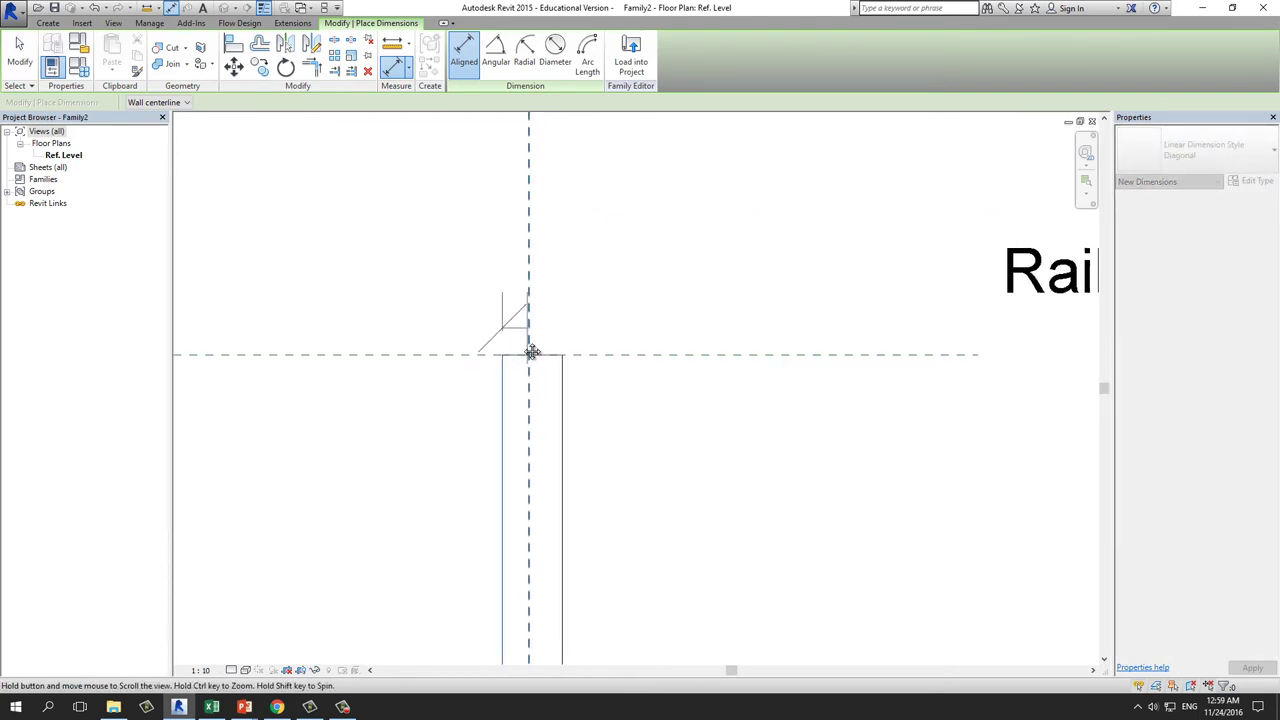
scroll(514, 285, down, 2)
click(519, 288)
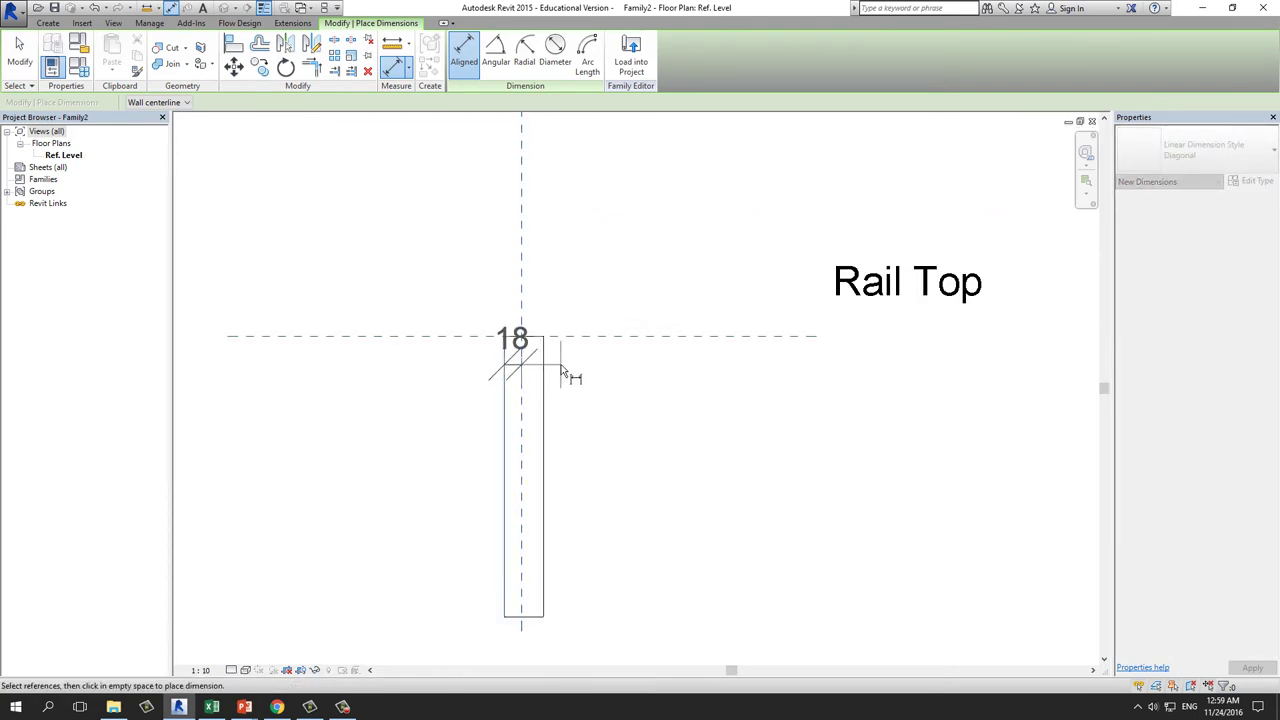
click(545, 372)
click(566, 273)
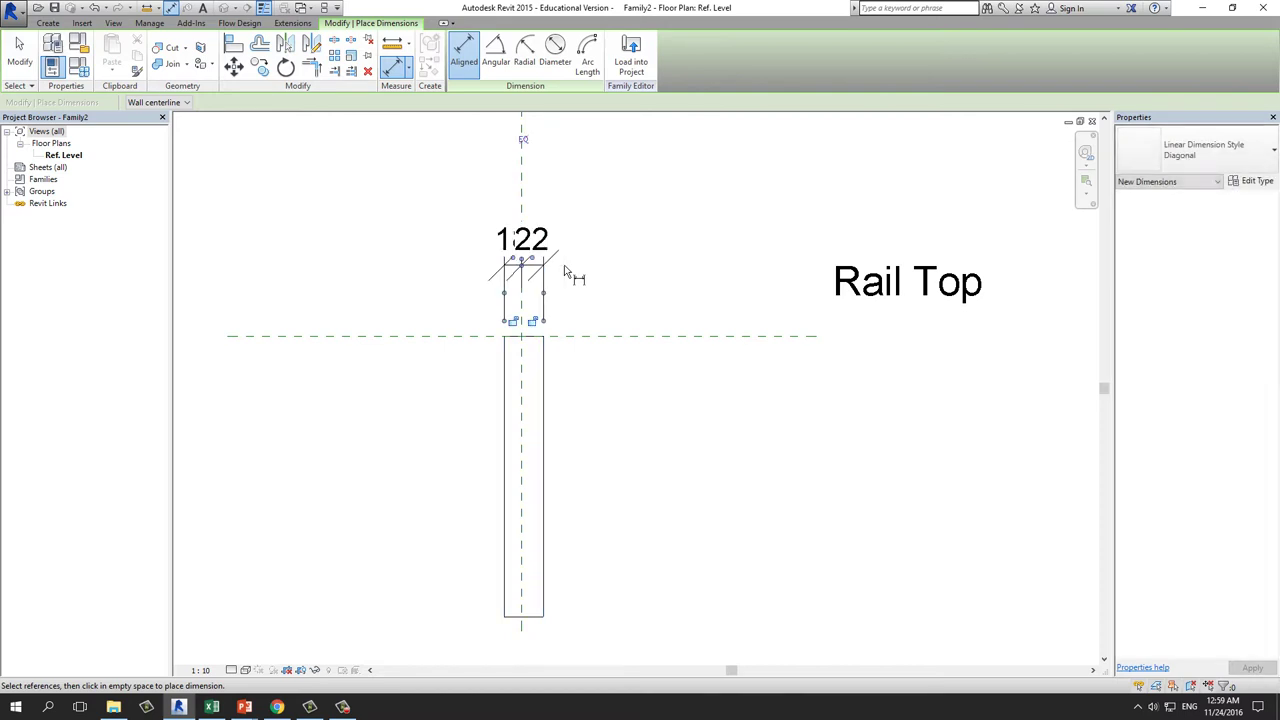
click(521, 143)
scroll(575, 286, up, 2)
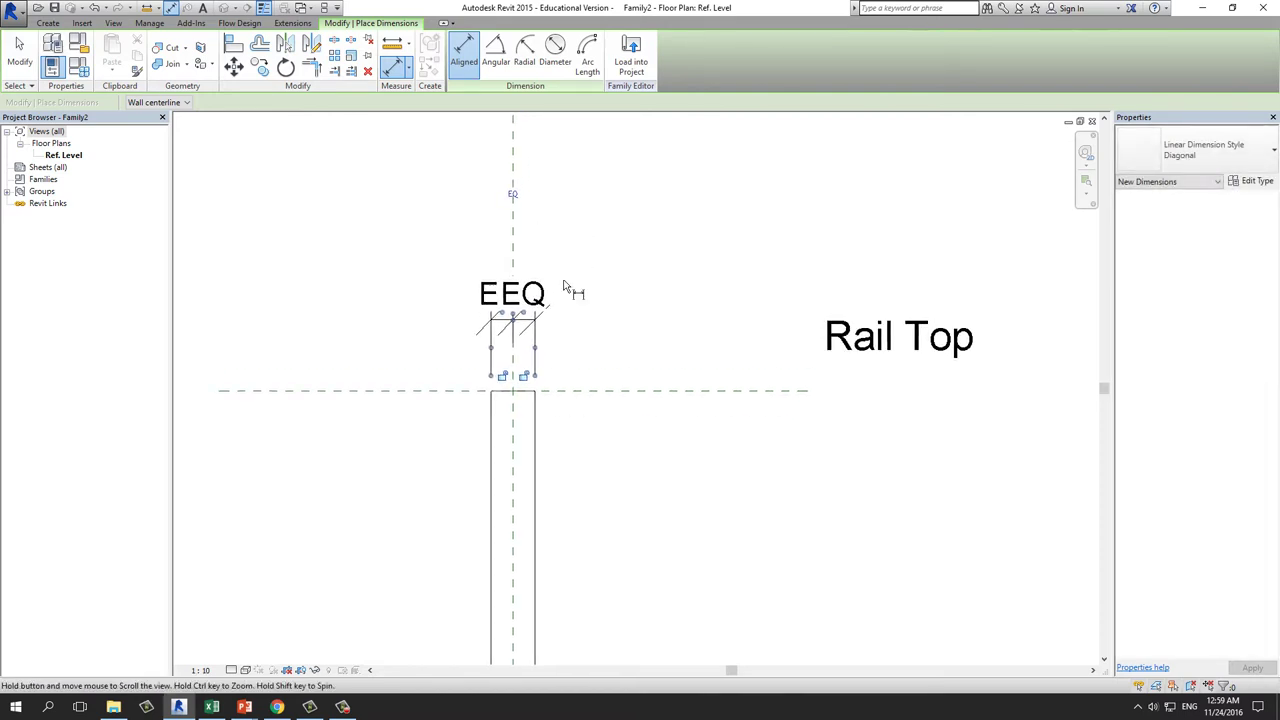
scroll(528, 410, up, 1)
key(Escape)
key(Escape)
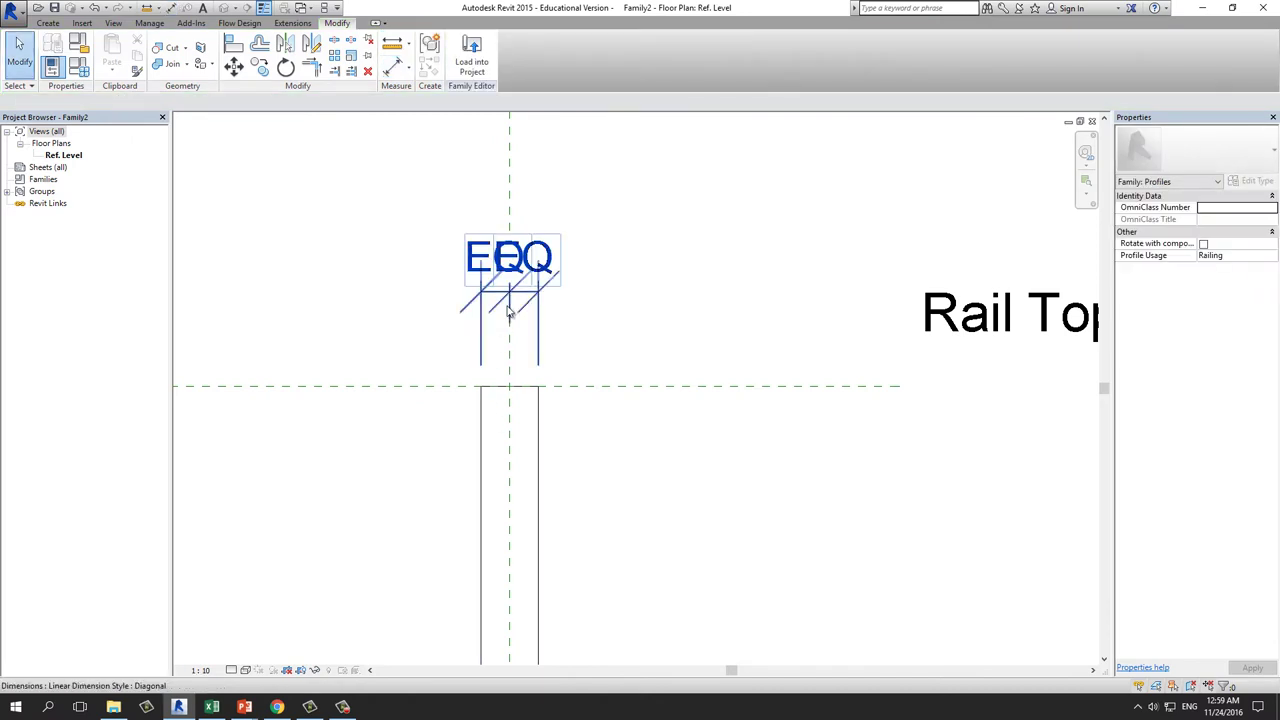
scroll(497, 392, up, 1)
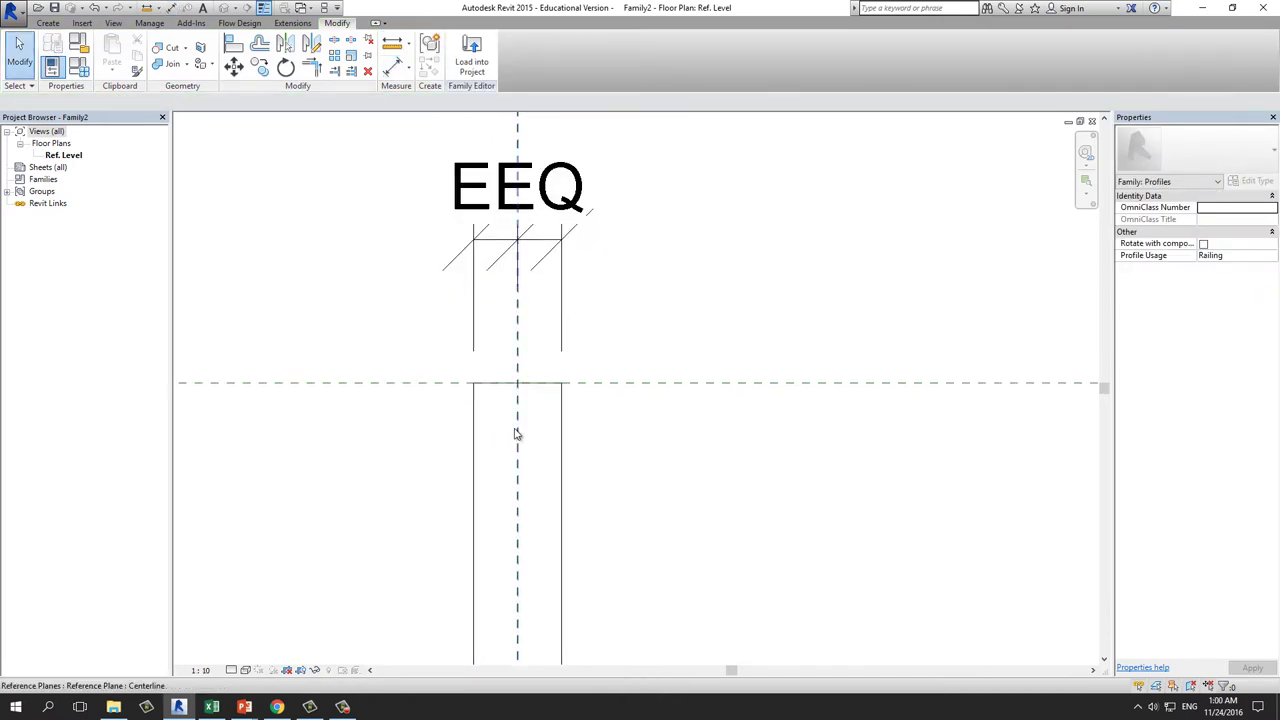
scroll(600, 420, down, 1)
scroll(589, 394, down, 3)
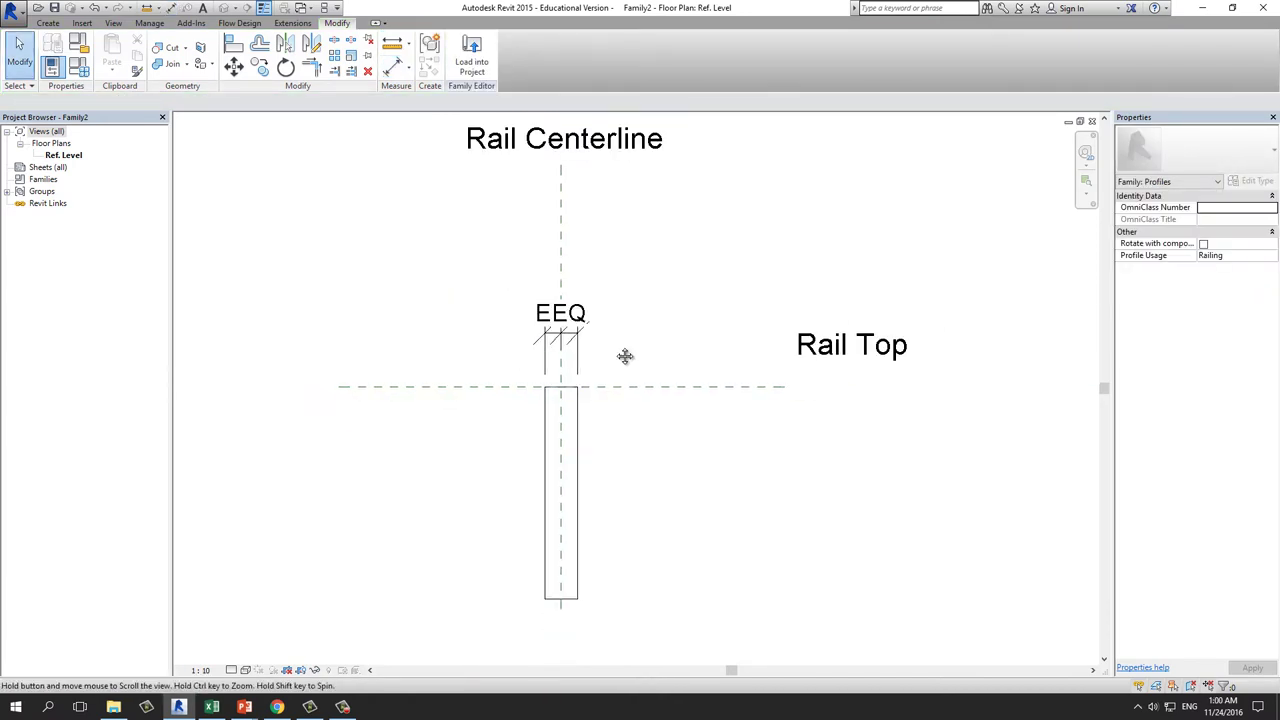
Add a 45 overall width dimension above the EQ string.
key(d)
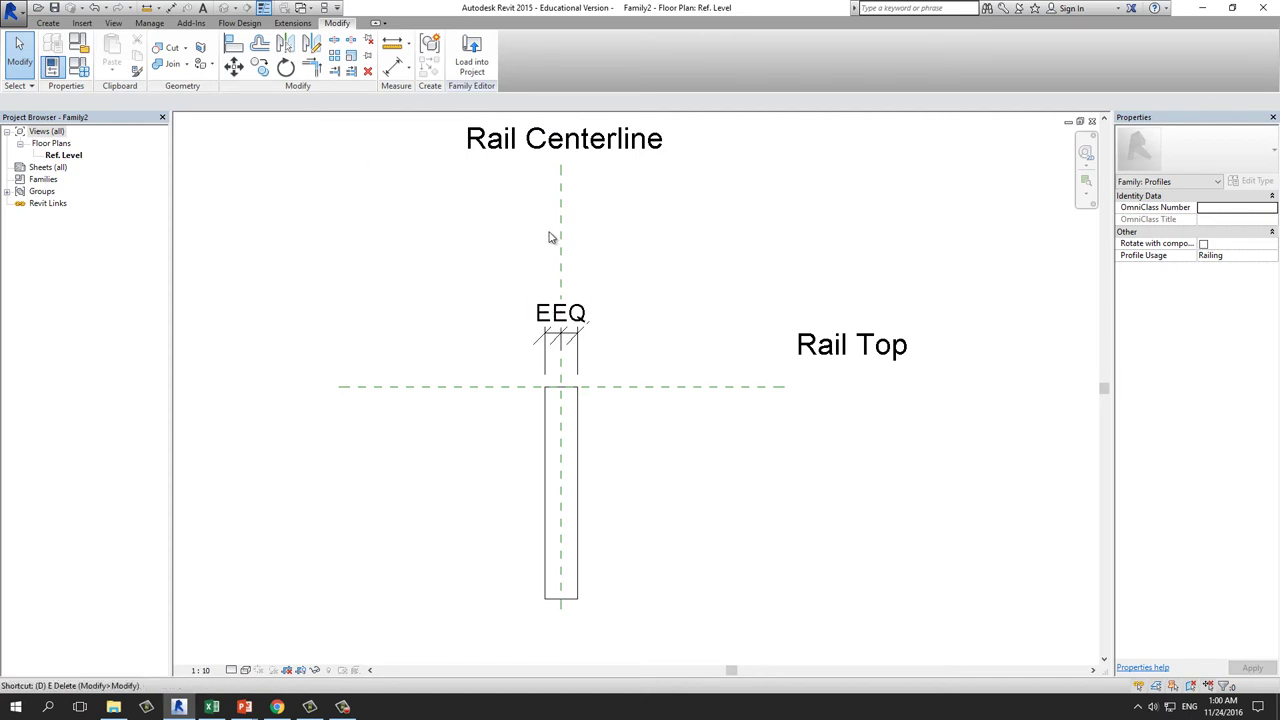
key(i)
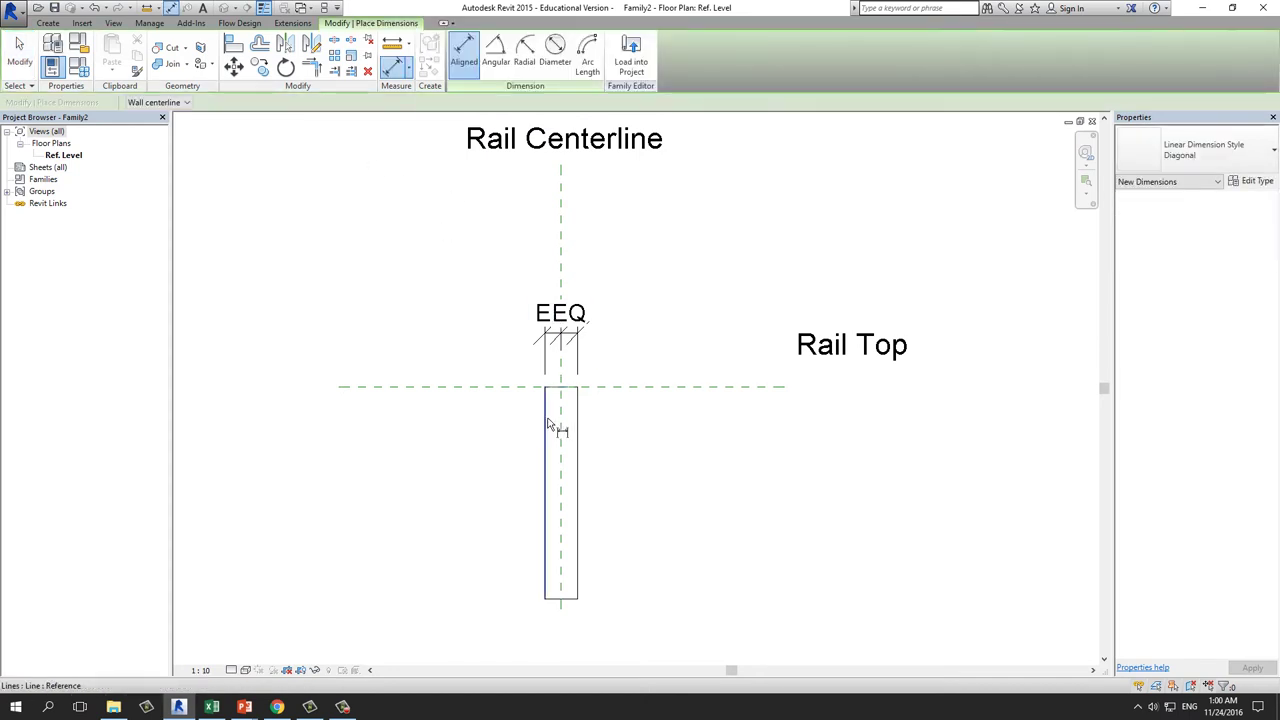
click(548, 428)
click(580, 418)
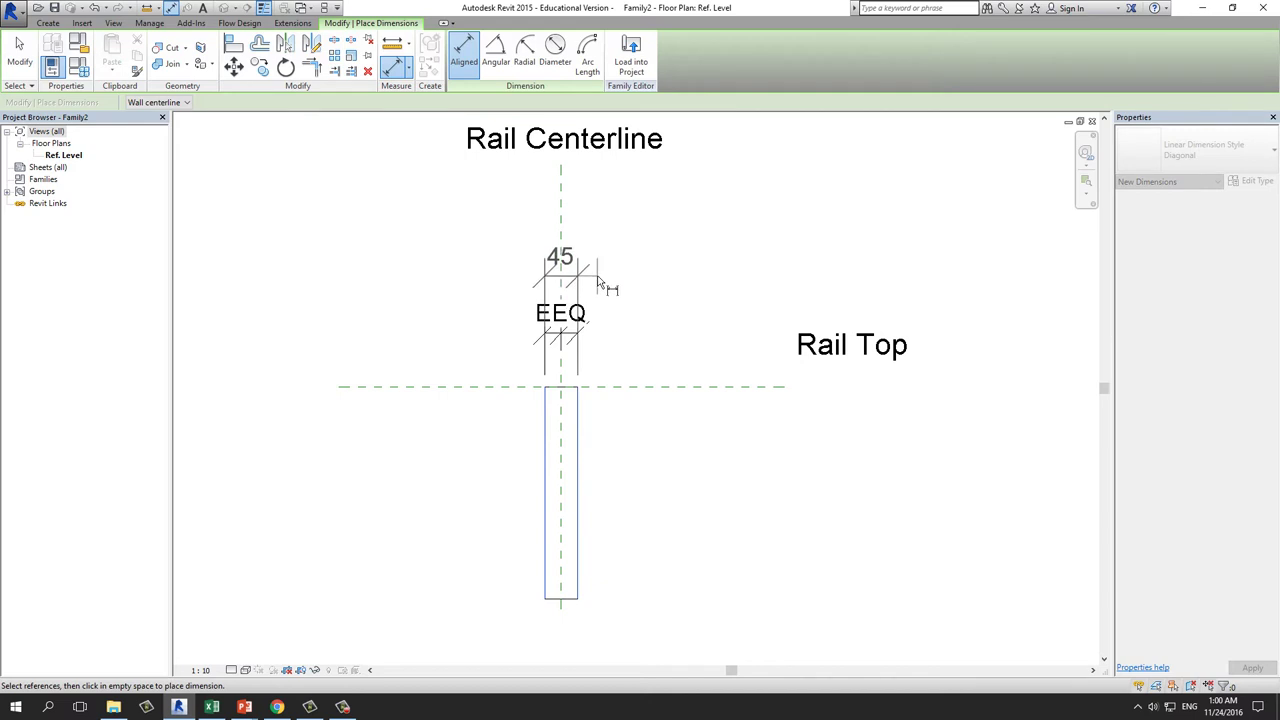
click(600, 283)
Add a 285 height dimension from Rail Top to the rectangle's bottom edge.
middle_drag(645, 383, 614, 323)
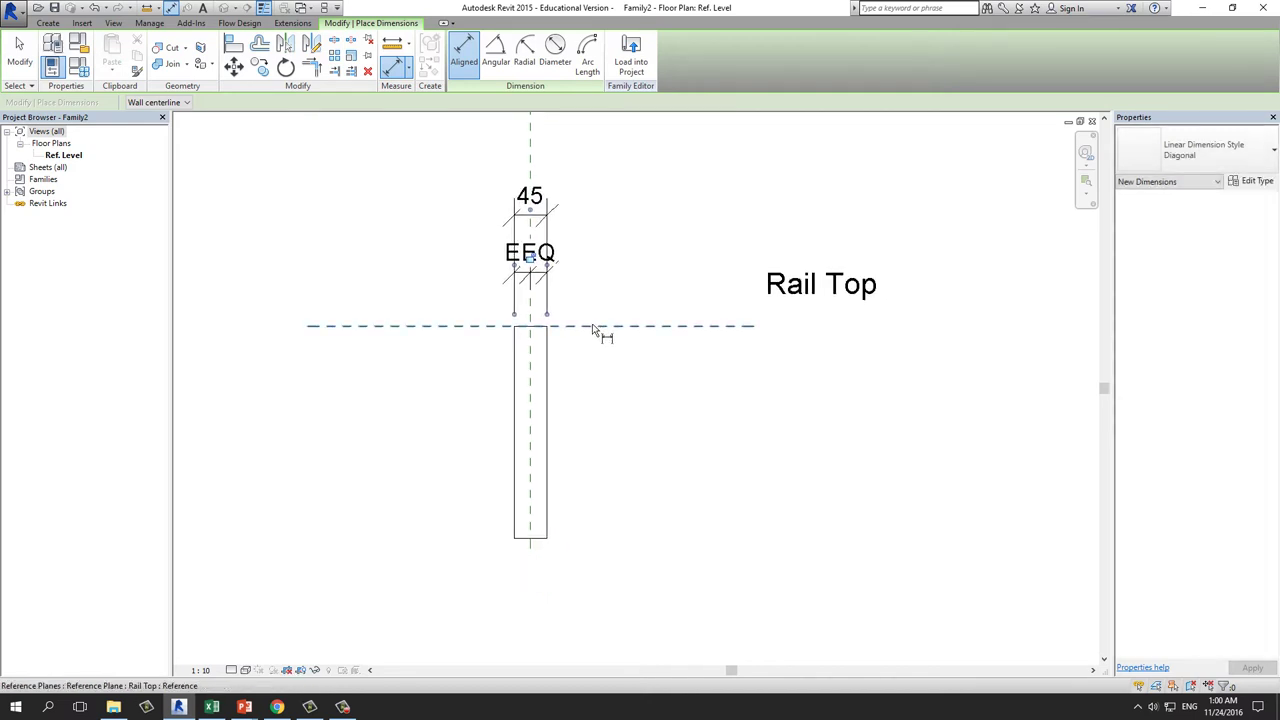
click(593, 326)
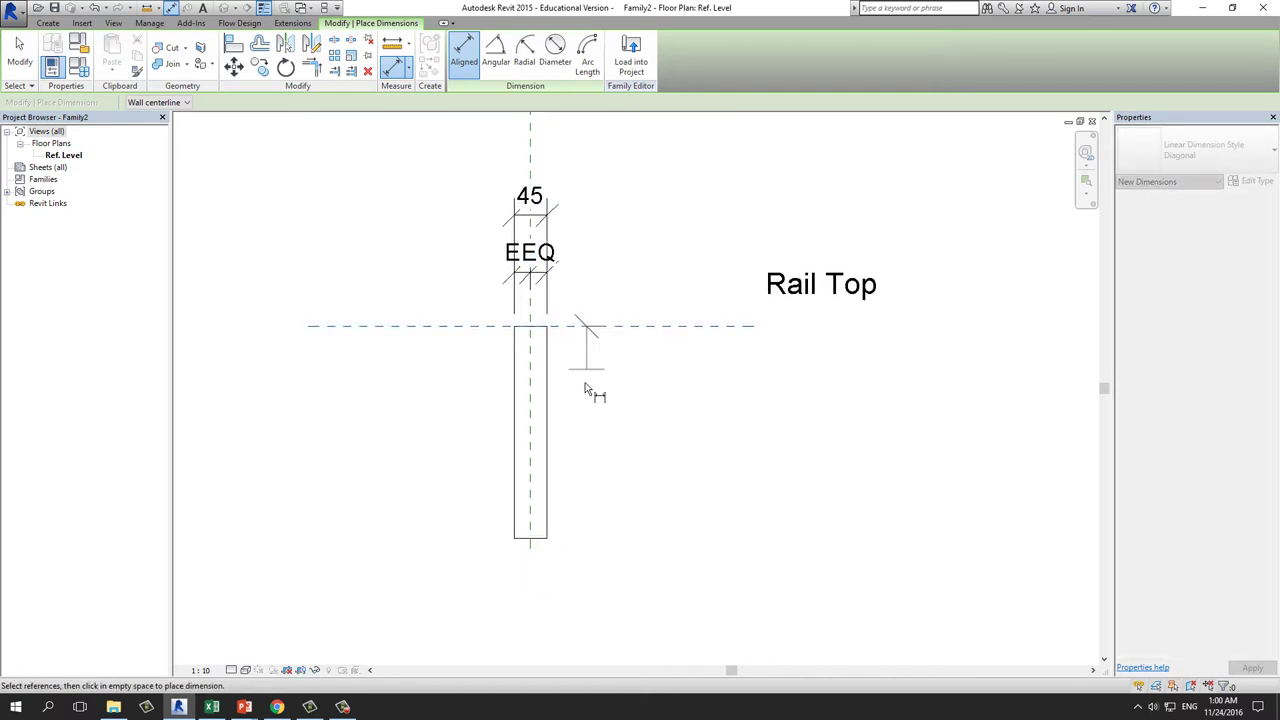
click(535, 537)
click(626, 470)
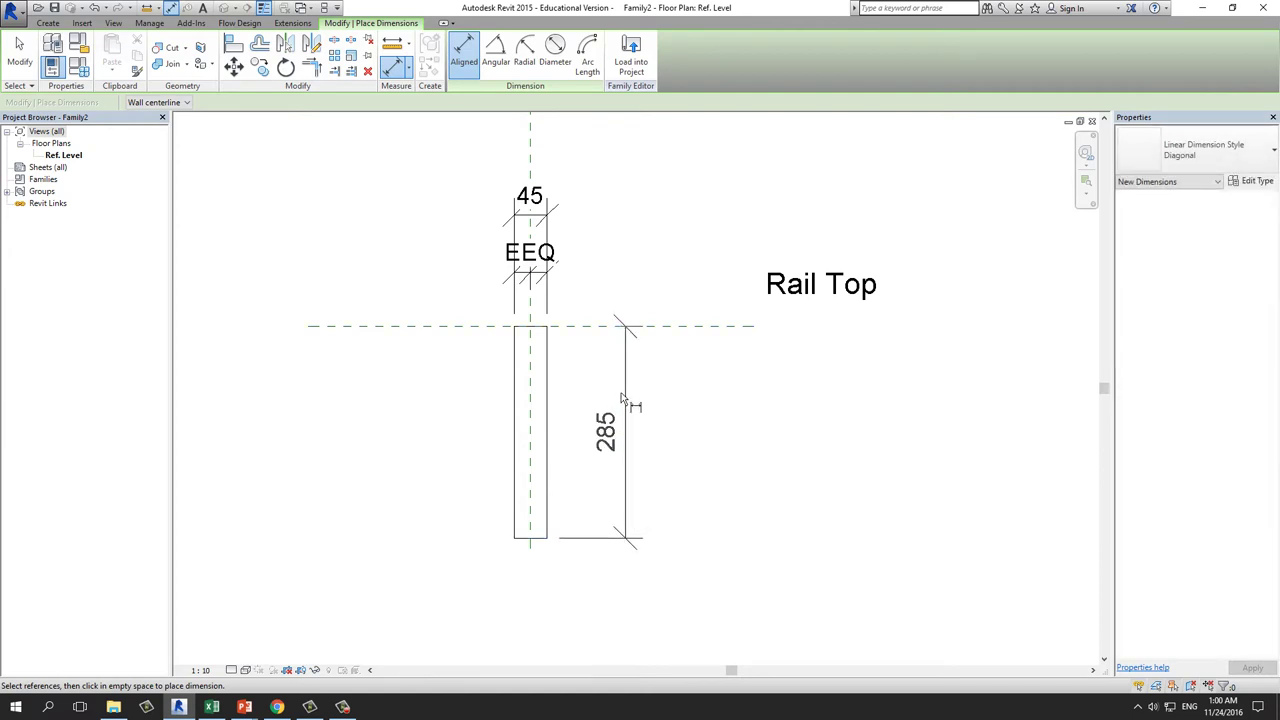
key(Escape)
key(Escape)
middle_drag(638, 353, 624, 426)
key(Escape)
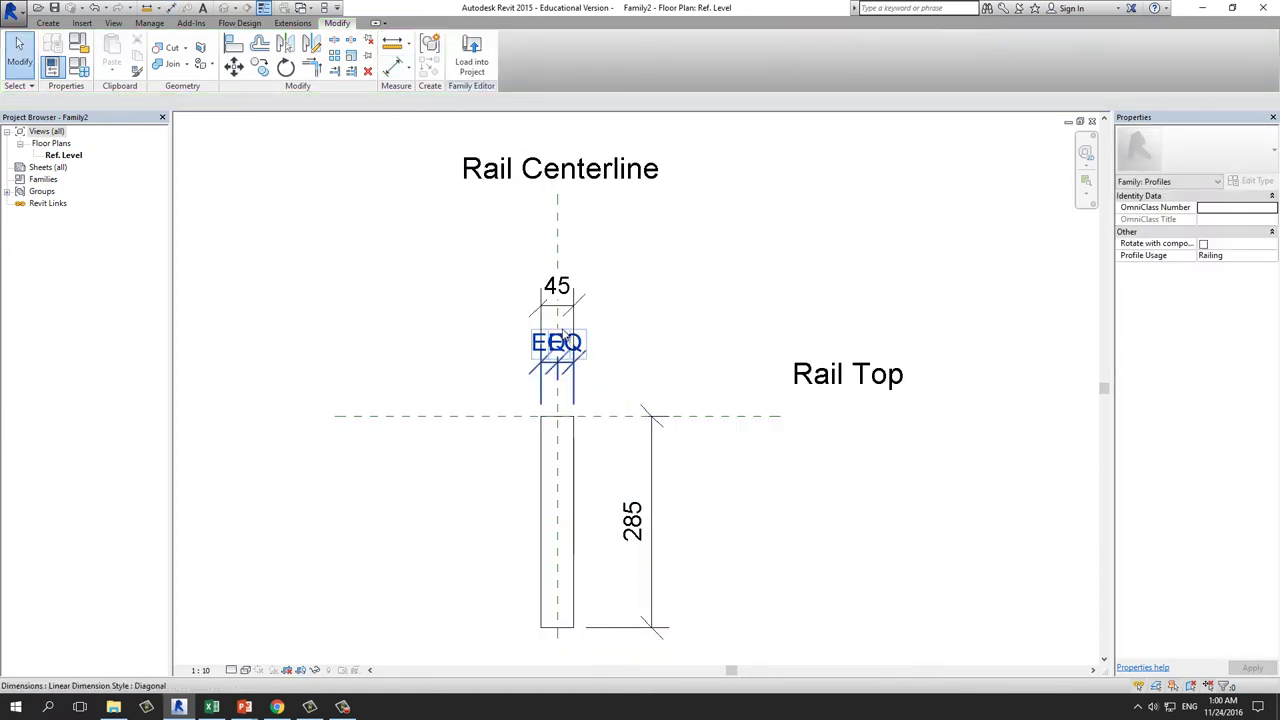
scroll(548, 345, up, 2)
scroll(586, 457, down, 1)
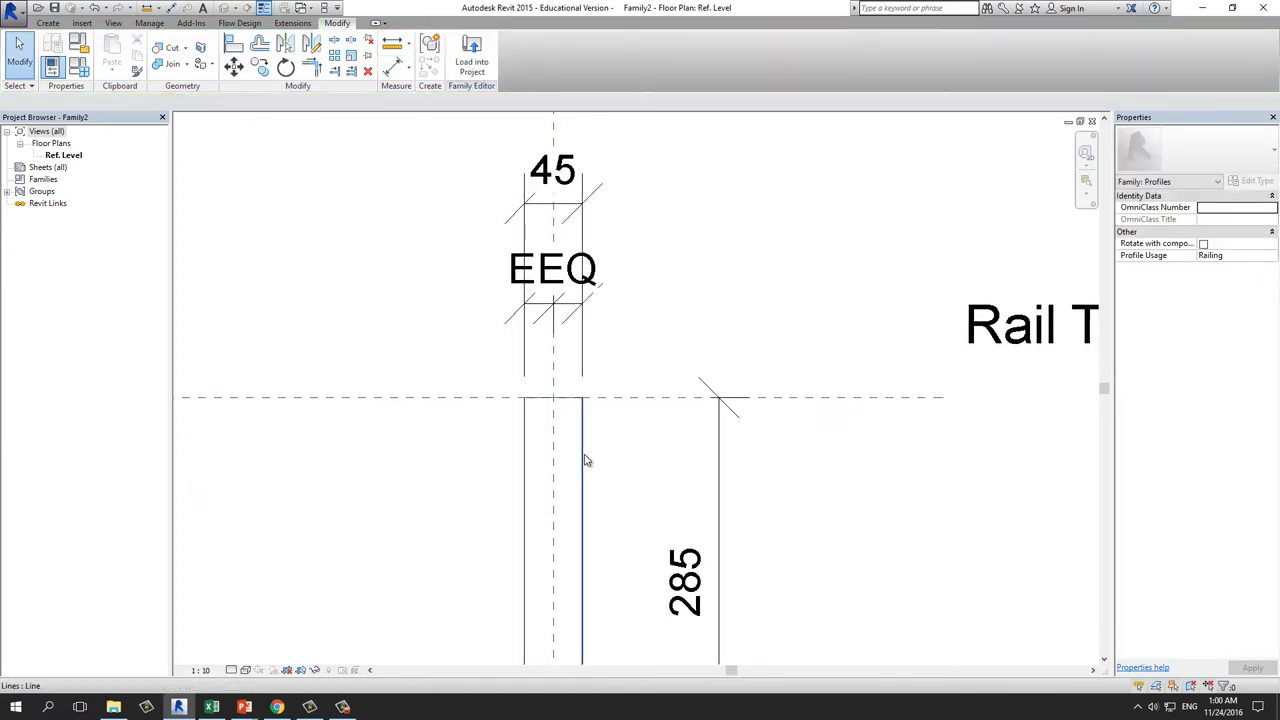
scroll(583, 463, down, 1)
scroll(568, 320, up, 1)
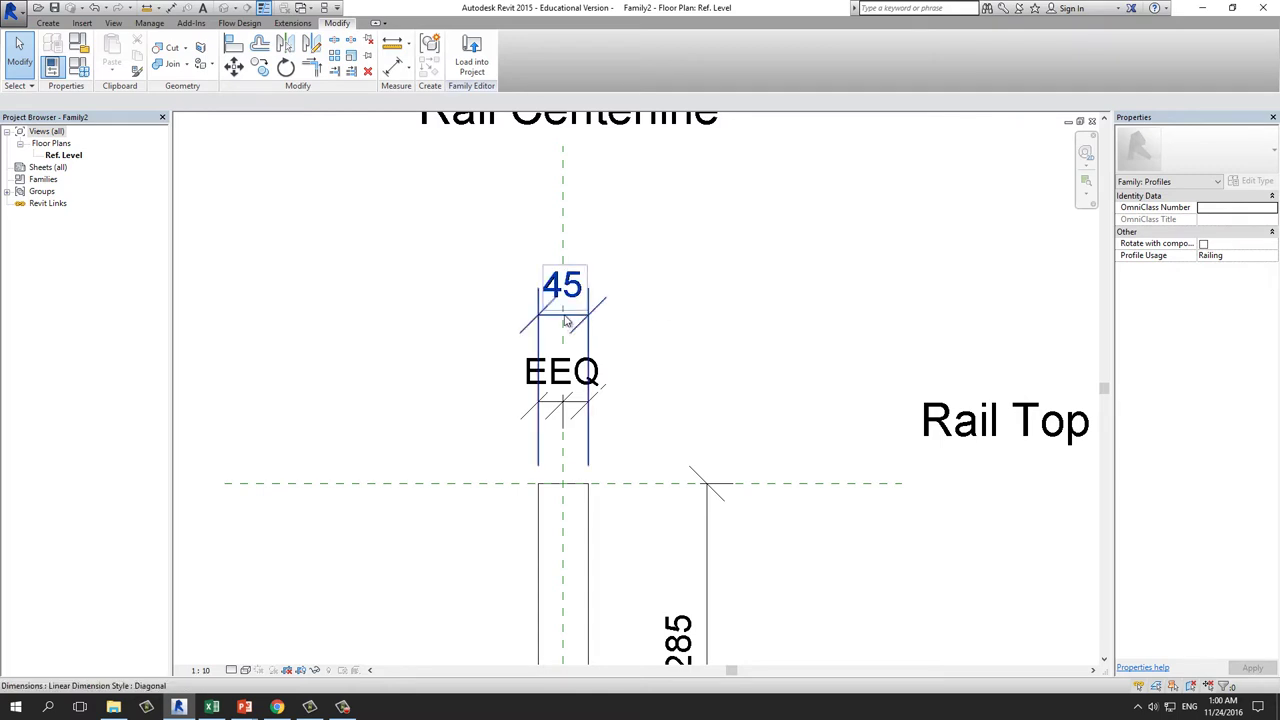
Label the 45 width dimension with a new 'glass thickness' type parameter.
click(566, 322)
click(312, 103)
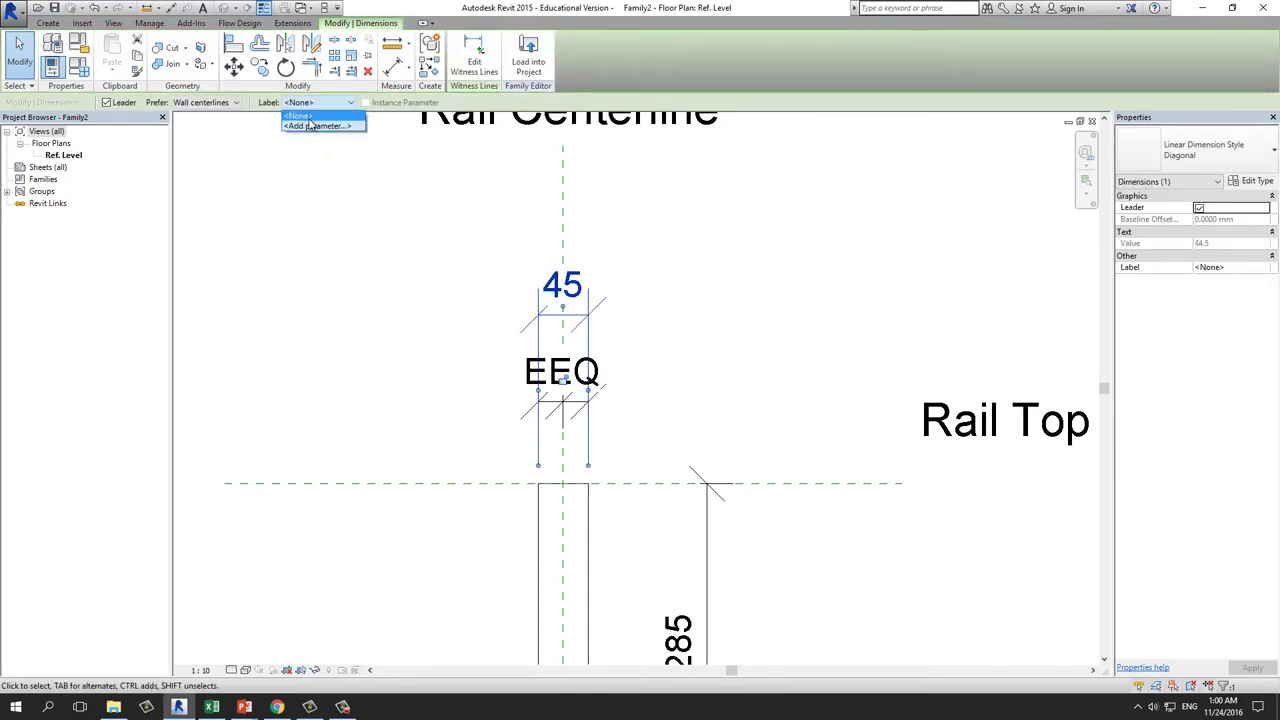
click(312, 127)
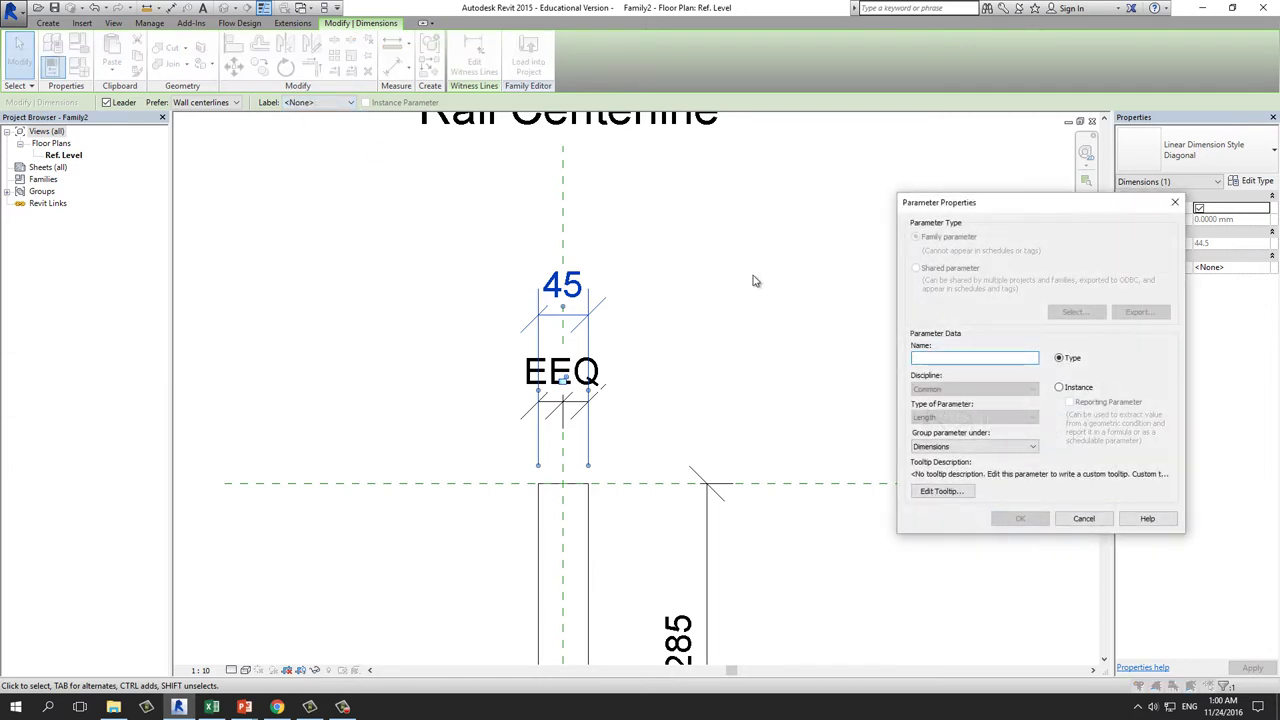
text(glass thickness)
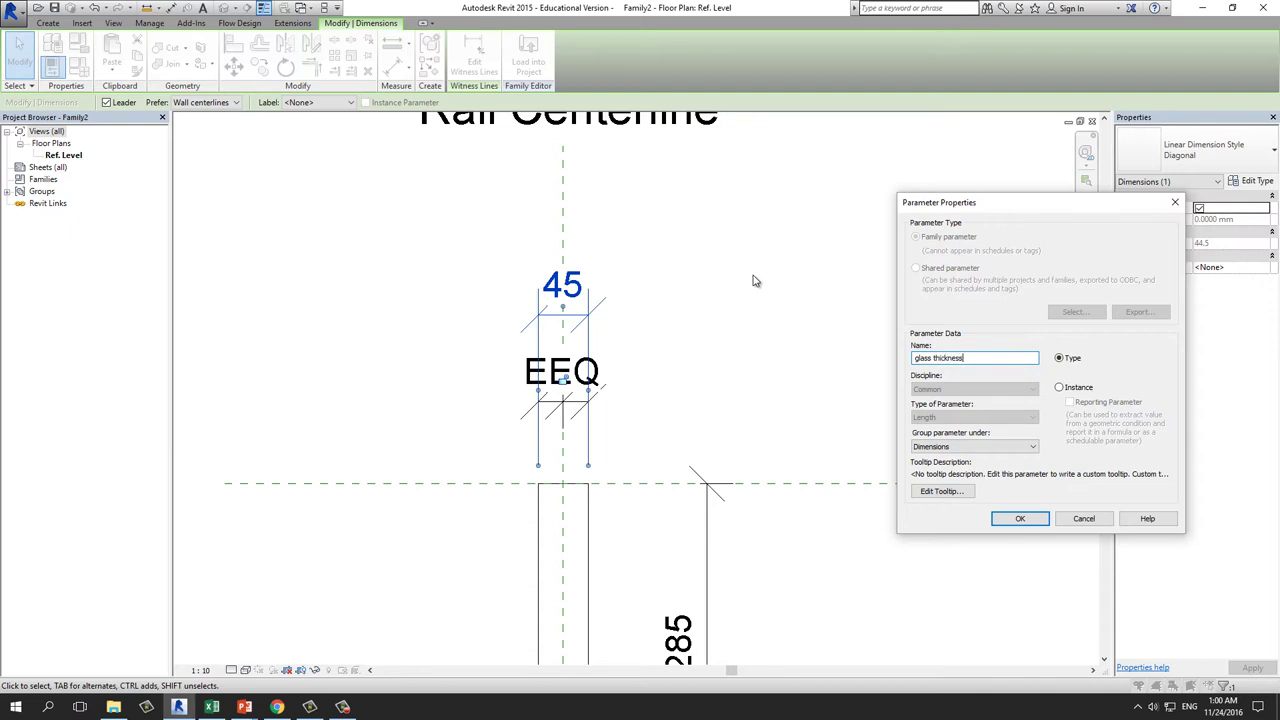
click(1026, 523)
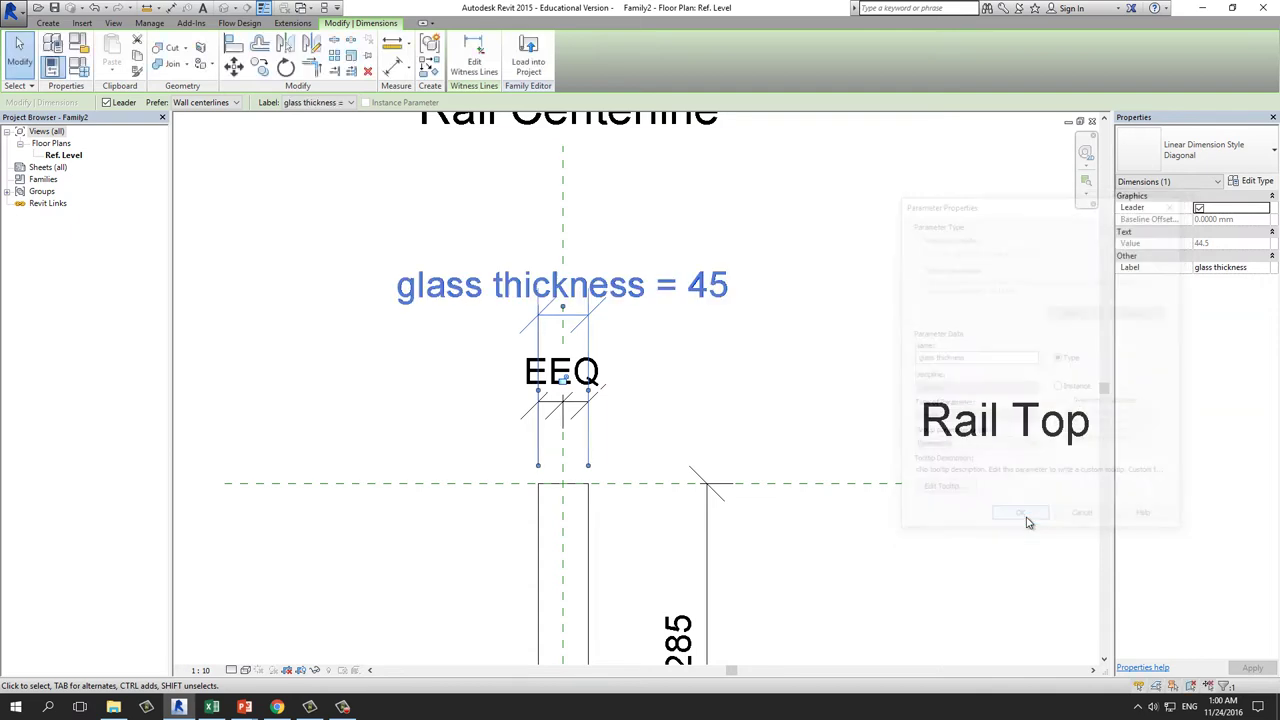
click(909, 531)
Label the 285 dimension with a new 'height' type parameter.
middle_drag(909, 531, 791, 383)
scroll(791, 383, down, 2)
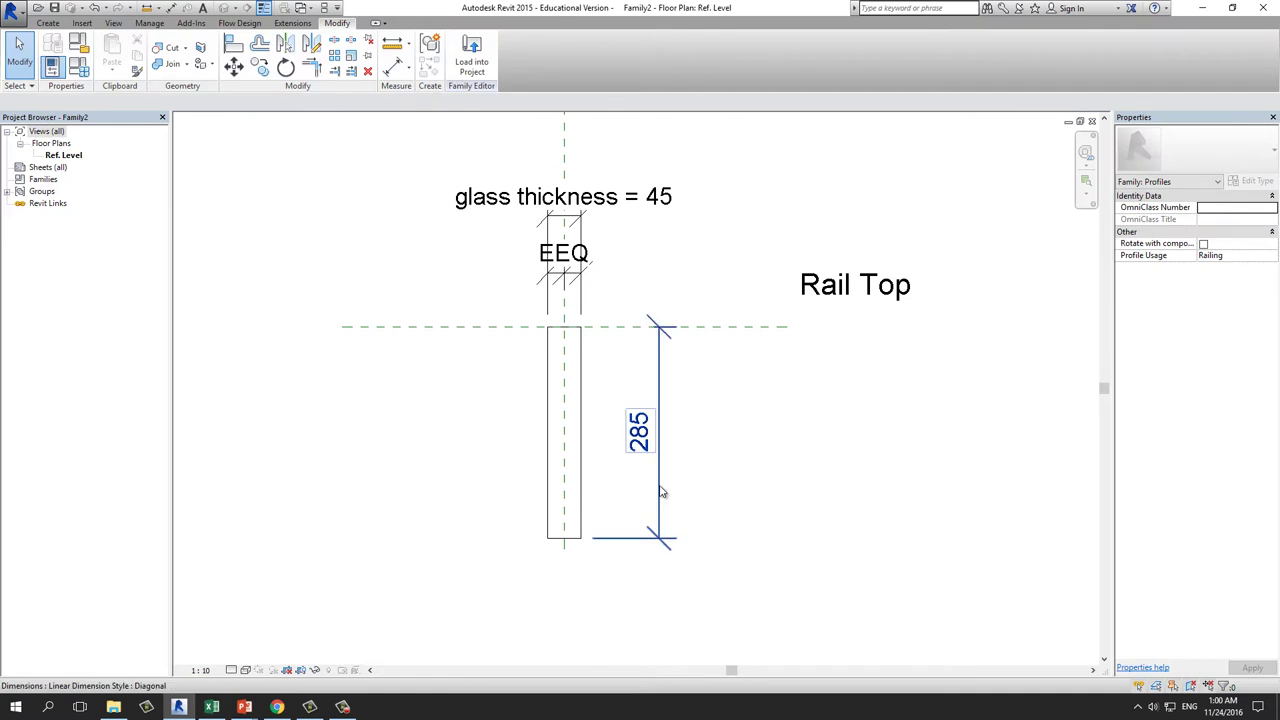
click(660, 490)
click(312, 104)
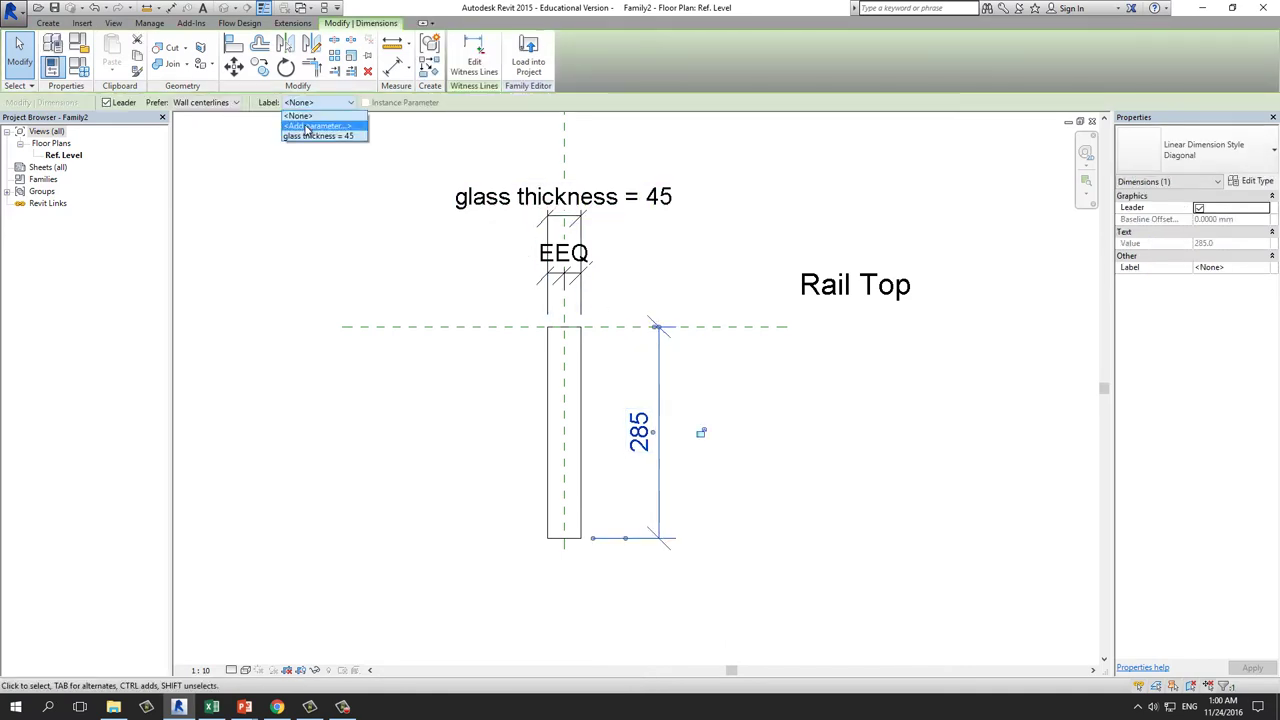
click(310, 127)
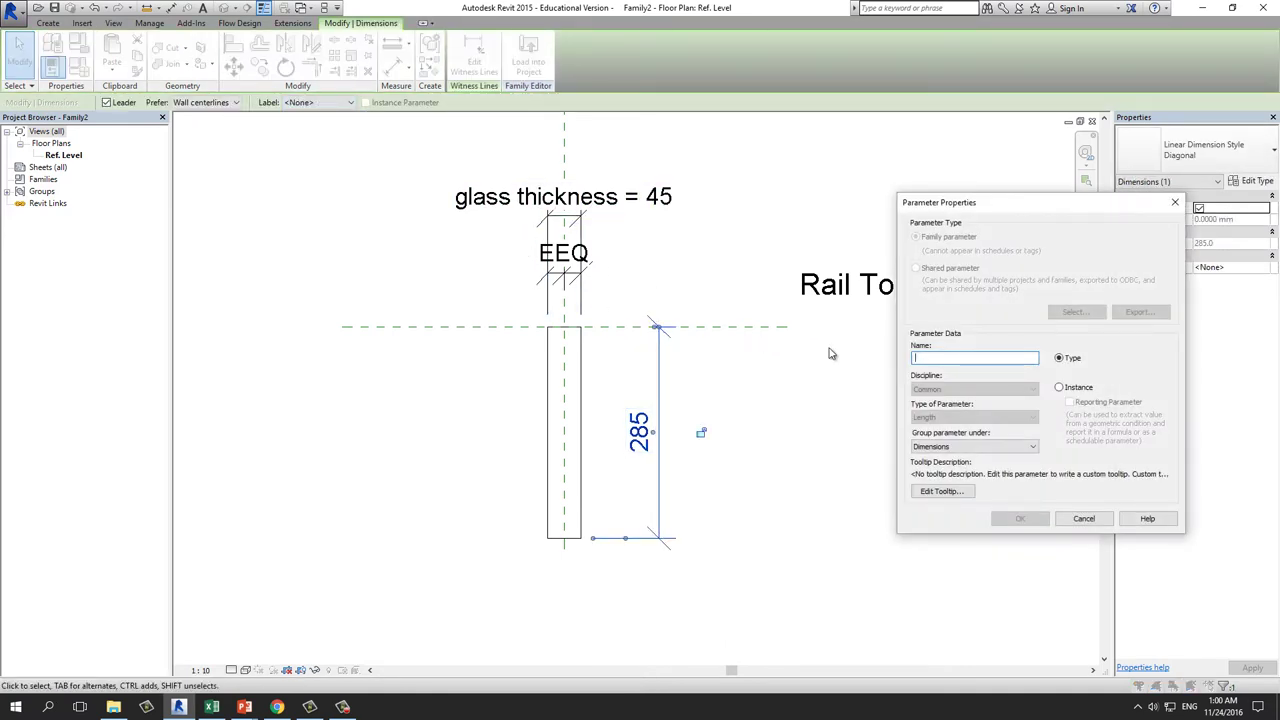
text(height)
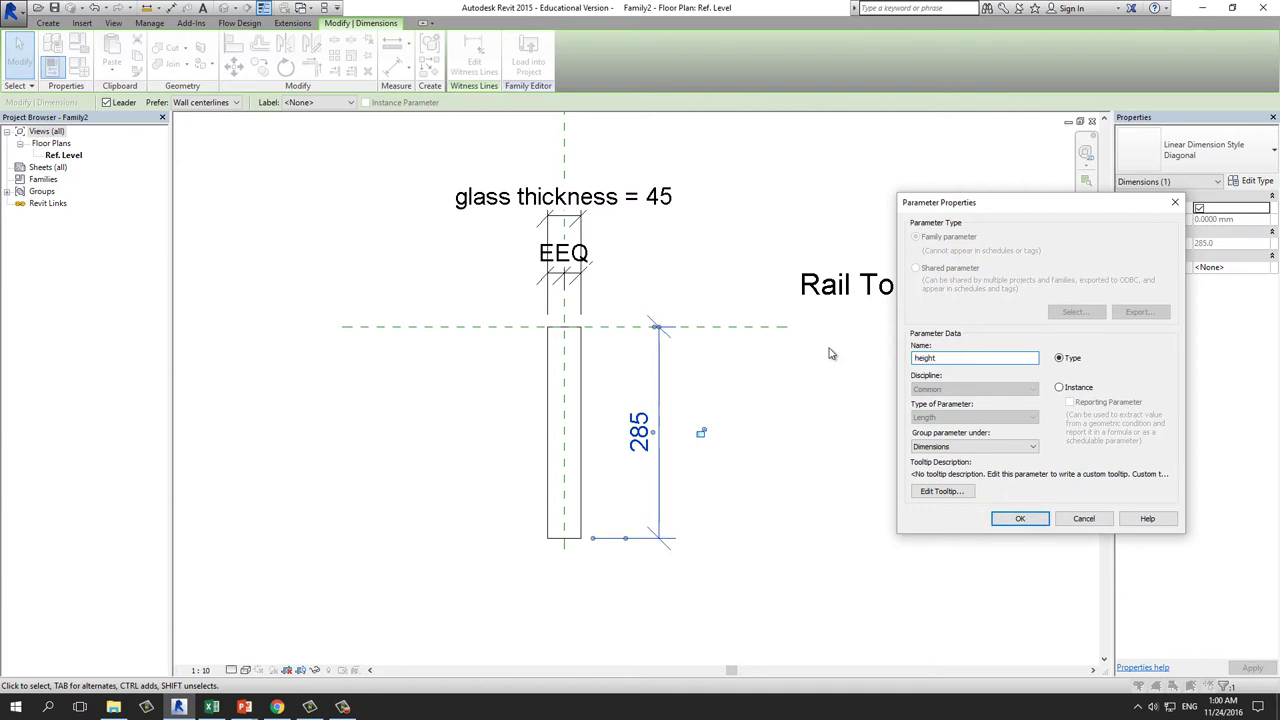
click(1022, 522)
click(777, 490)
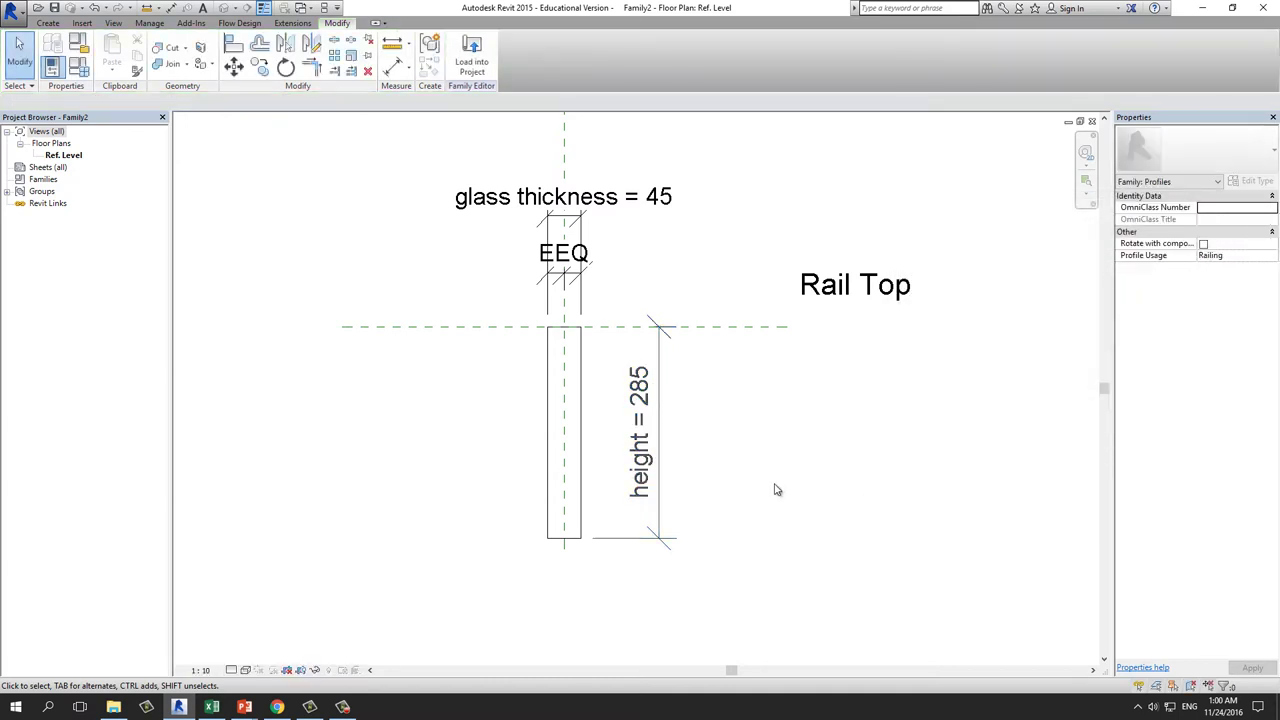
In Family Types, set glass thickness to 12 and height to 750, and apply.
key(z)
key(f)
click(78, 66)
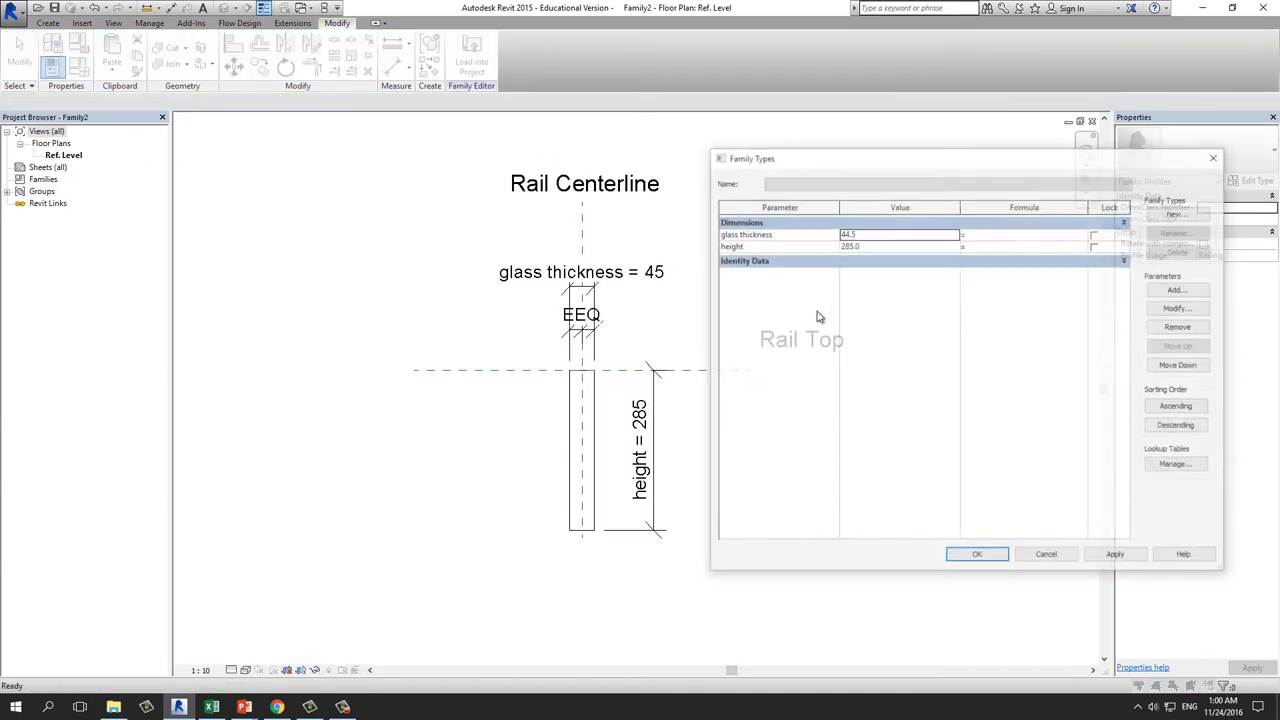
click(891, 235)
text(12)
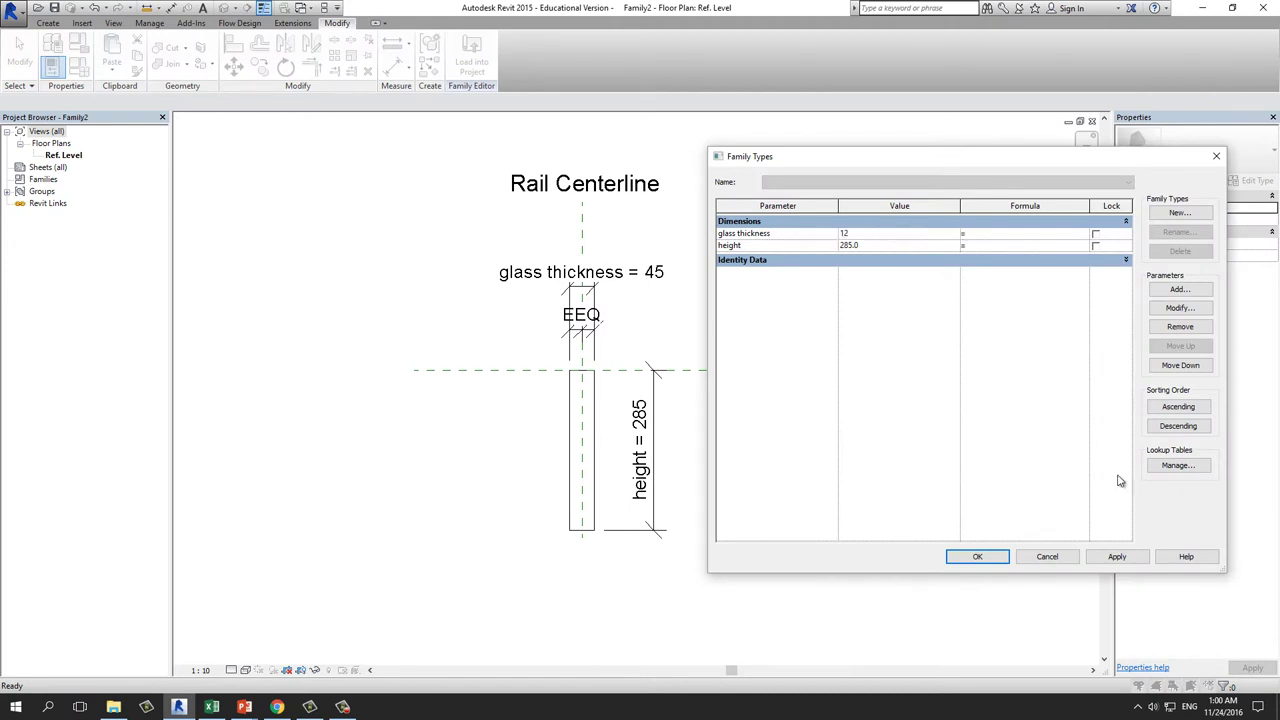
click(1117, 556)
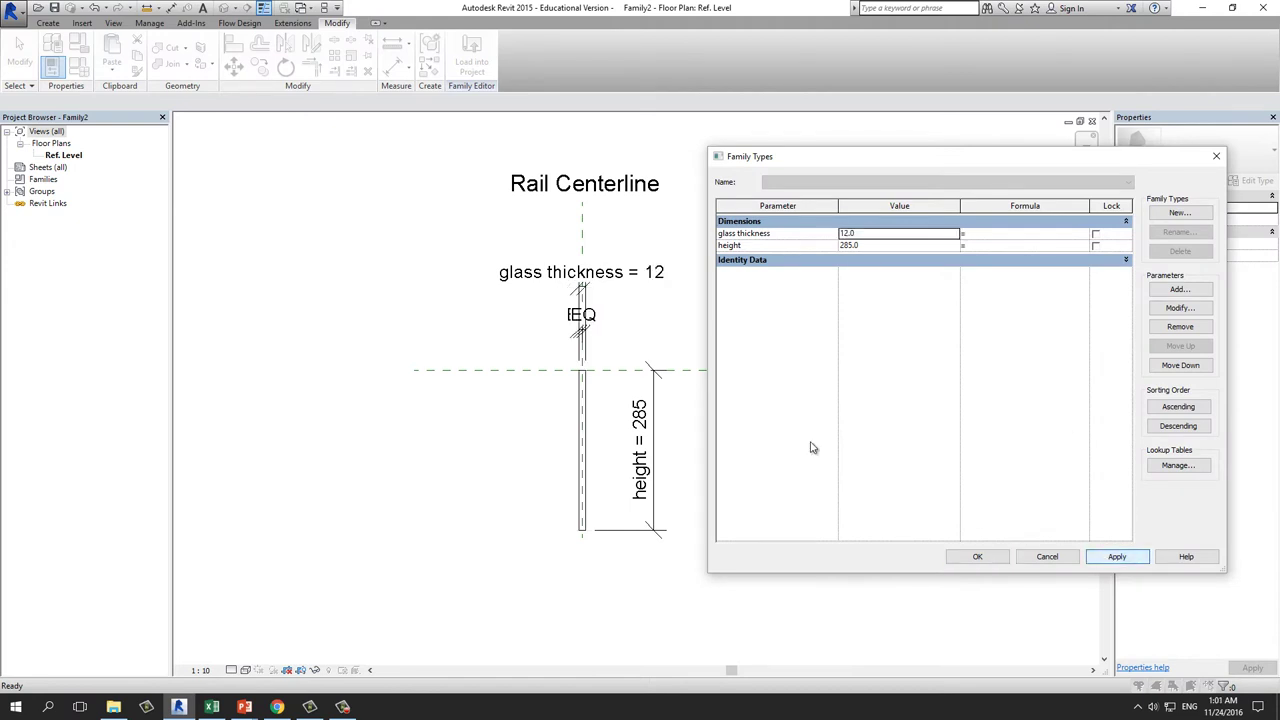
click(866, 245)
text(750)
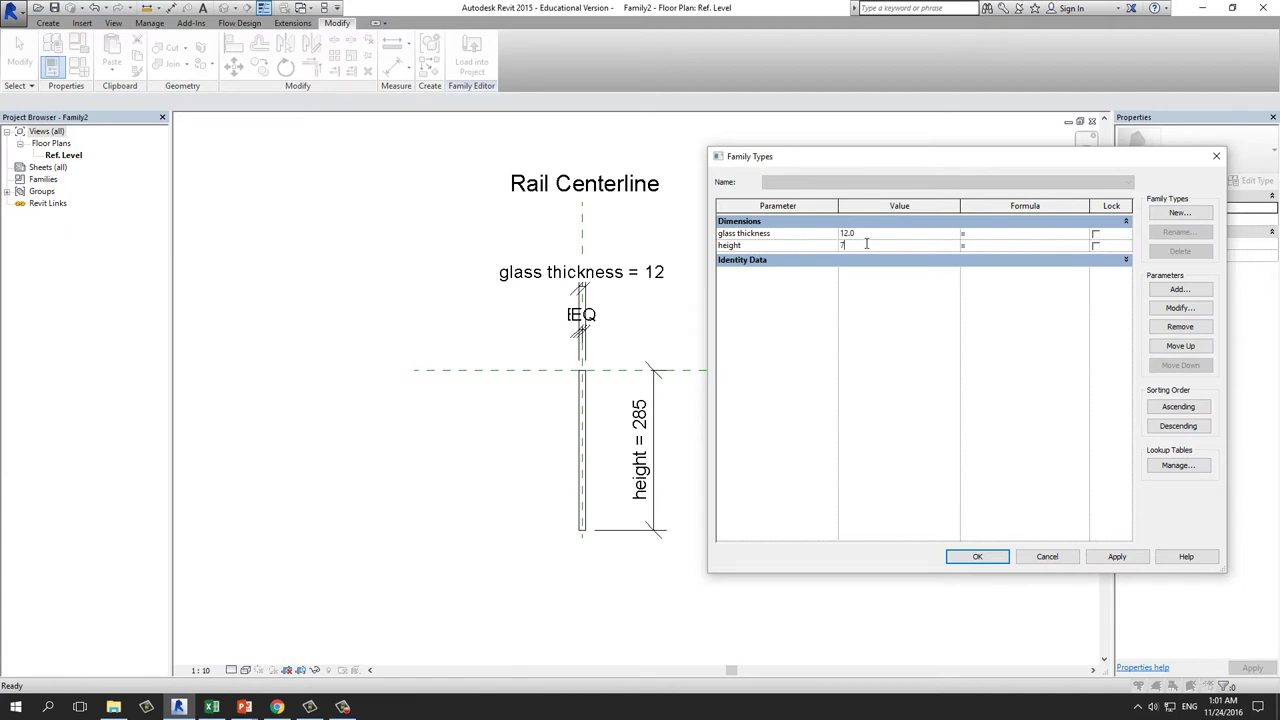
click(1126, 560)
click(985, 565)
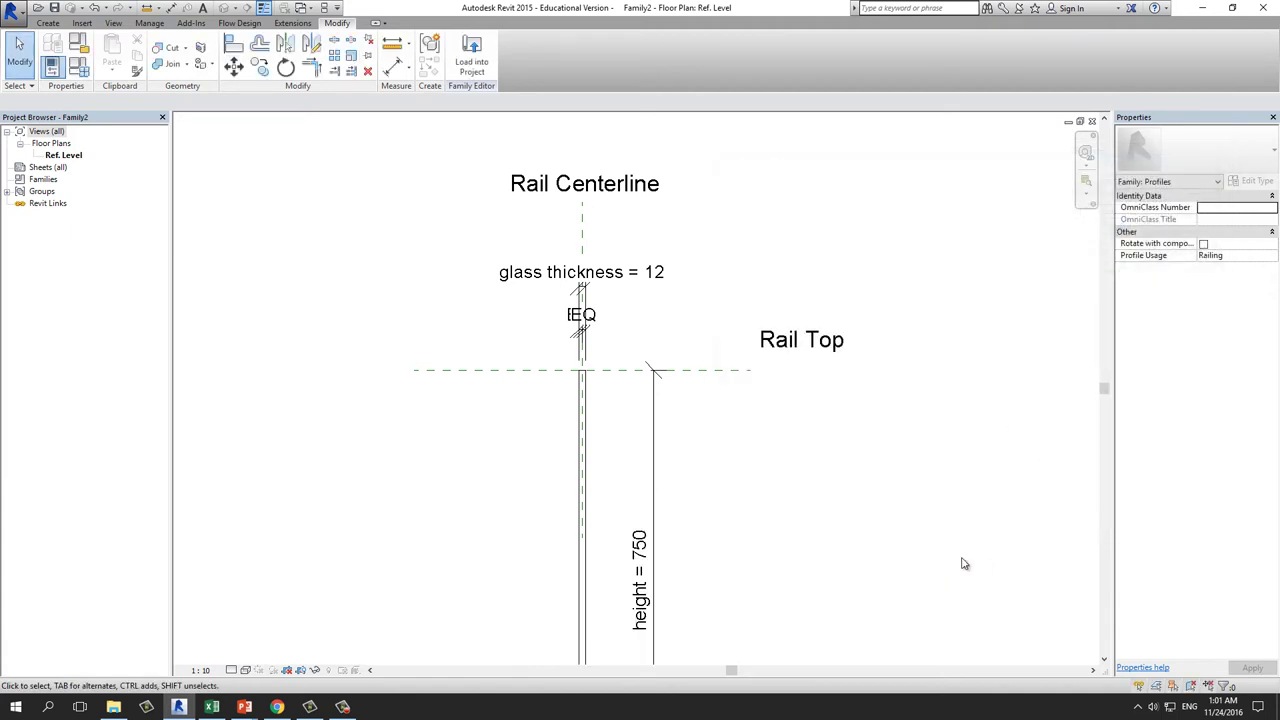
scroll(926, 557, down, 2)
scroll(806, 431, up, 2)
scroll(690, 399, up, 2)
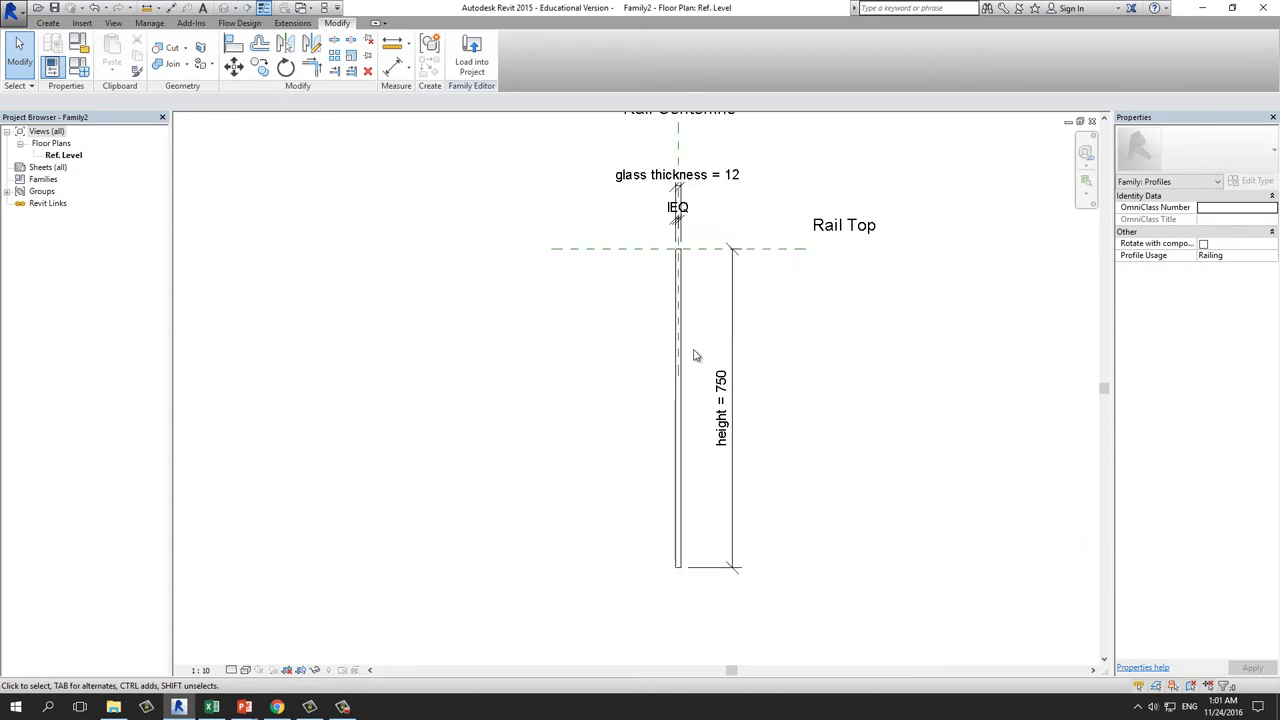
middle_drag(694, 356, 702, 416)
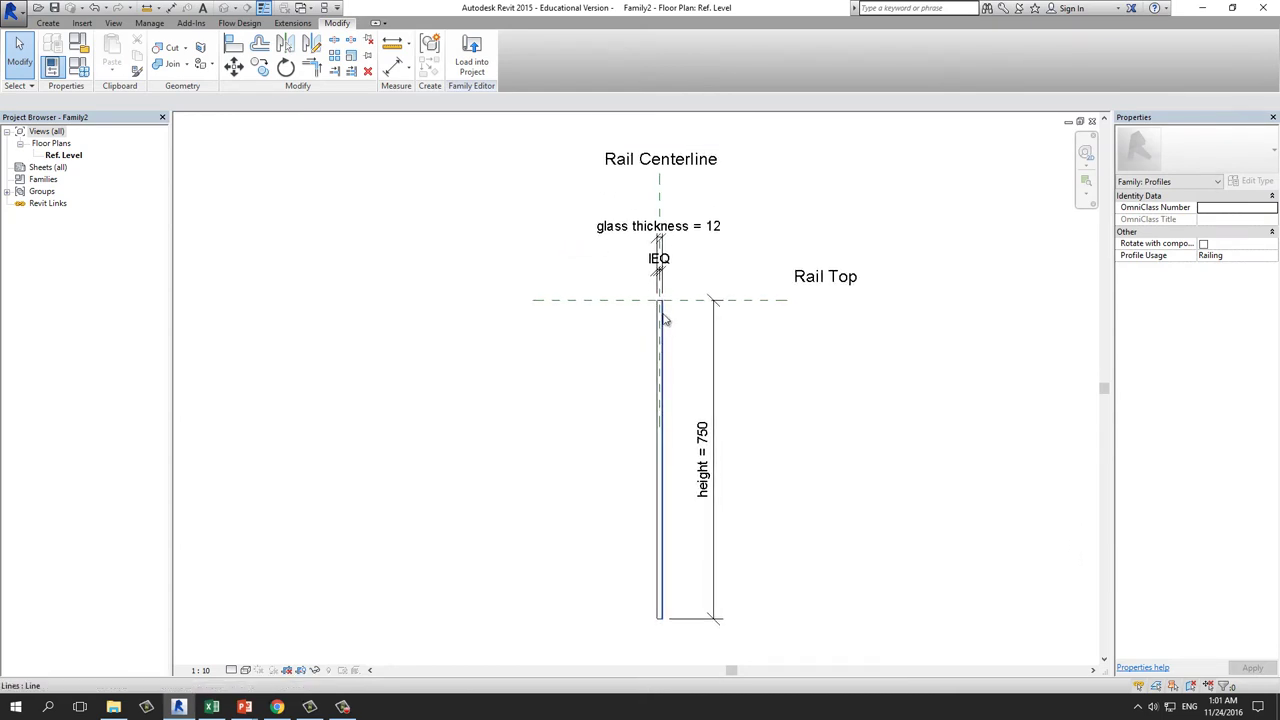
scroll(660, 255, down, 2)
scroll(583, 242, up, 1)
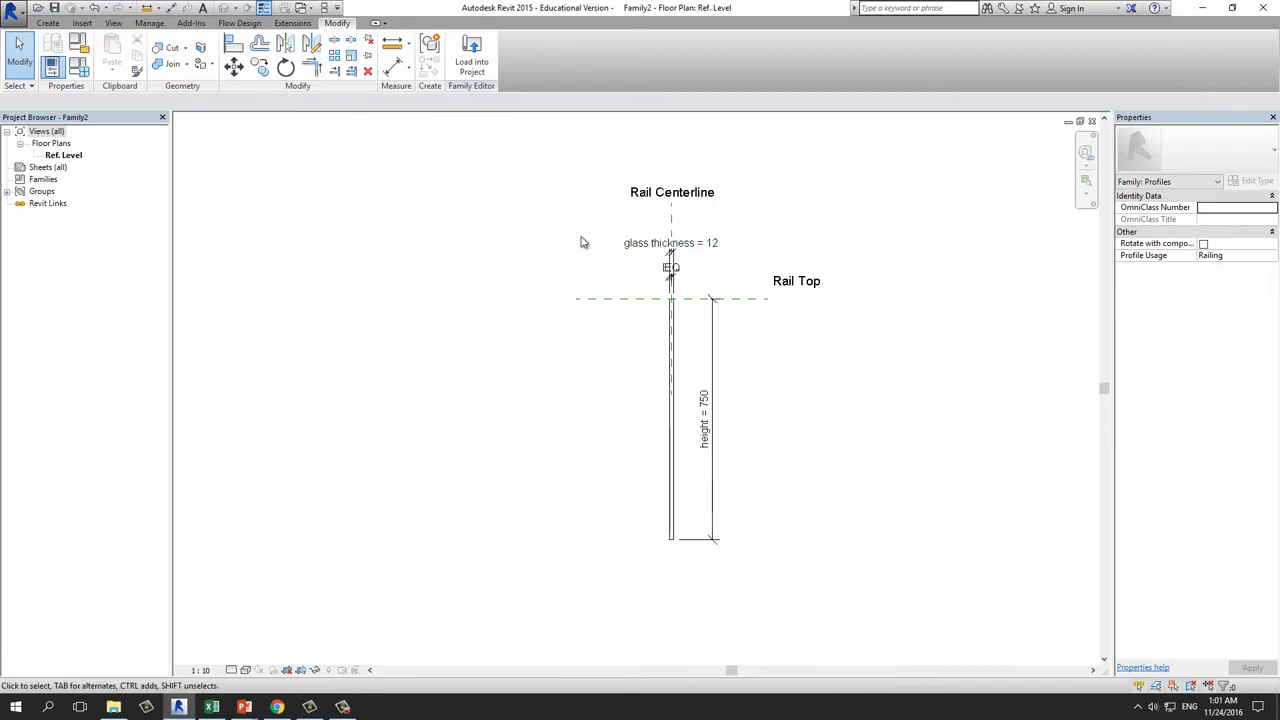
scroll(676, 312, up, 1)
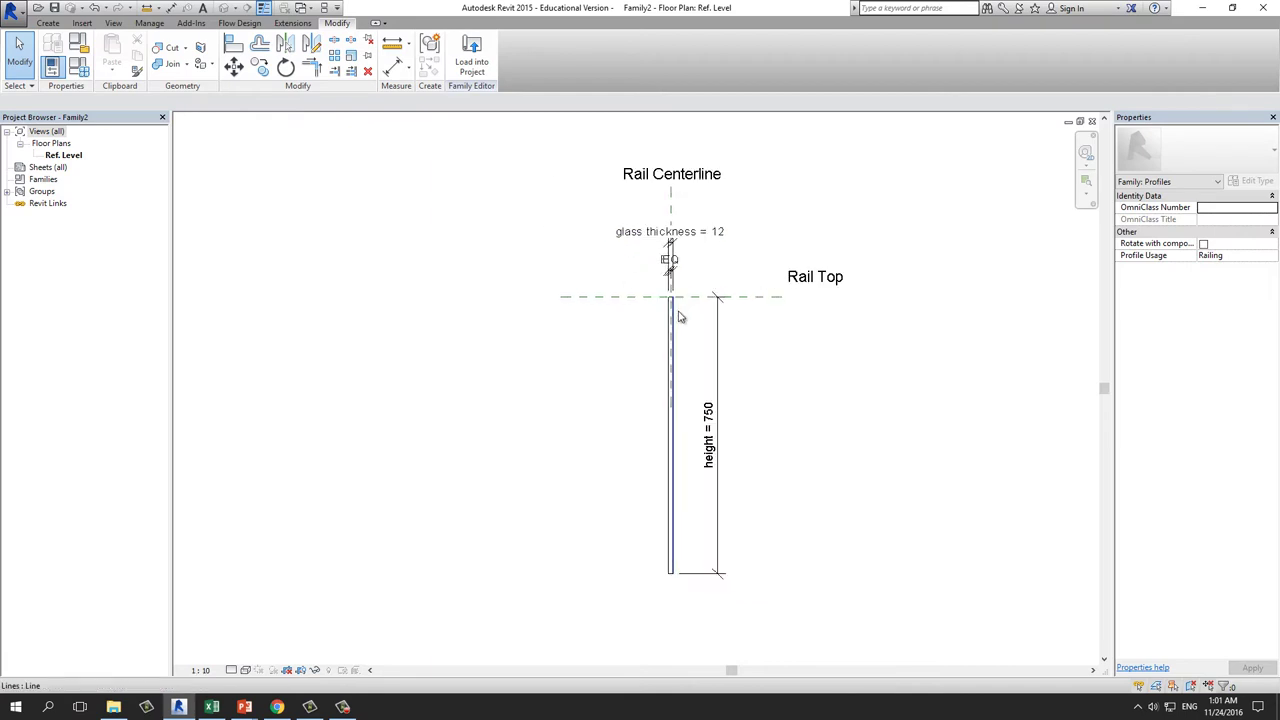
scroll(676, 312, up, 1)
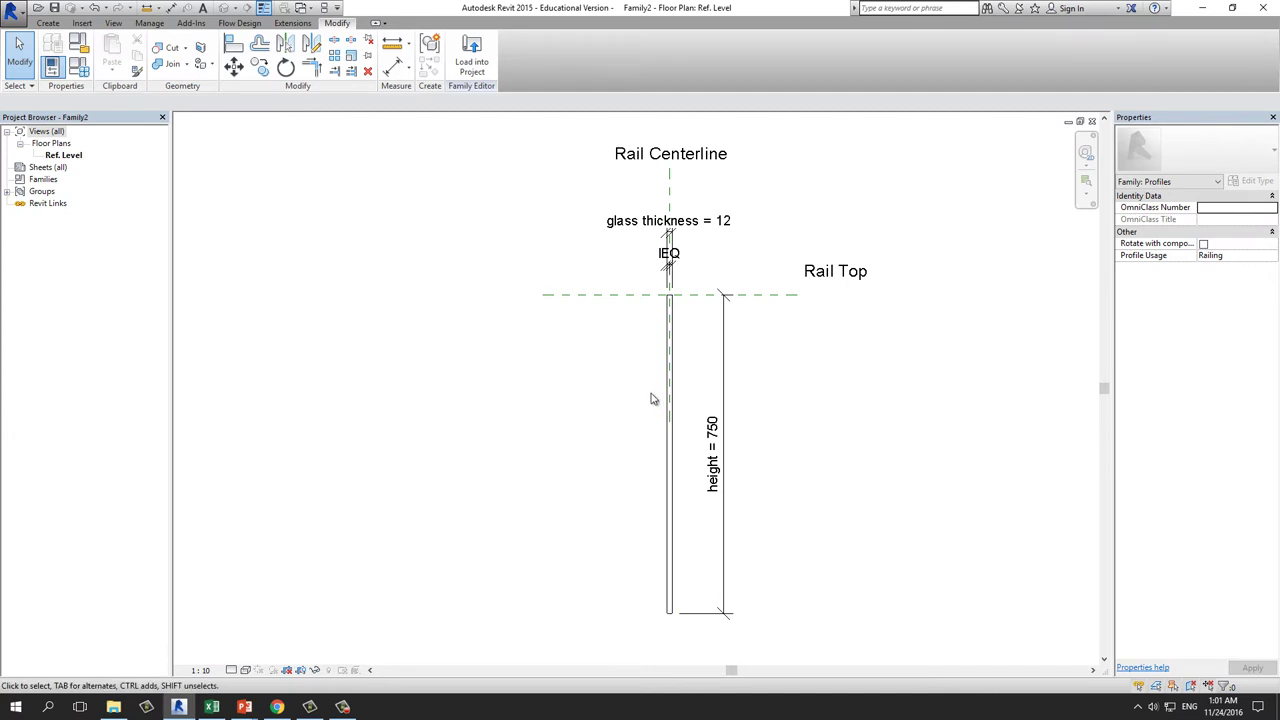
middle_drag(508, 287, 478, 290)
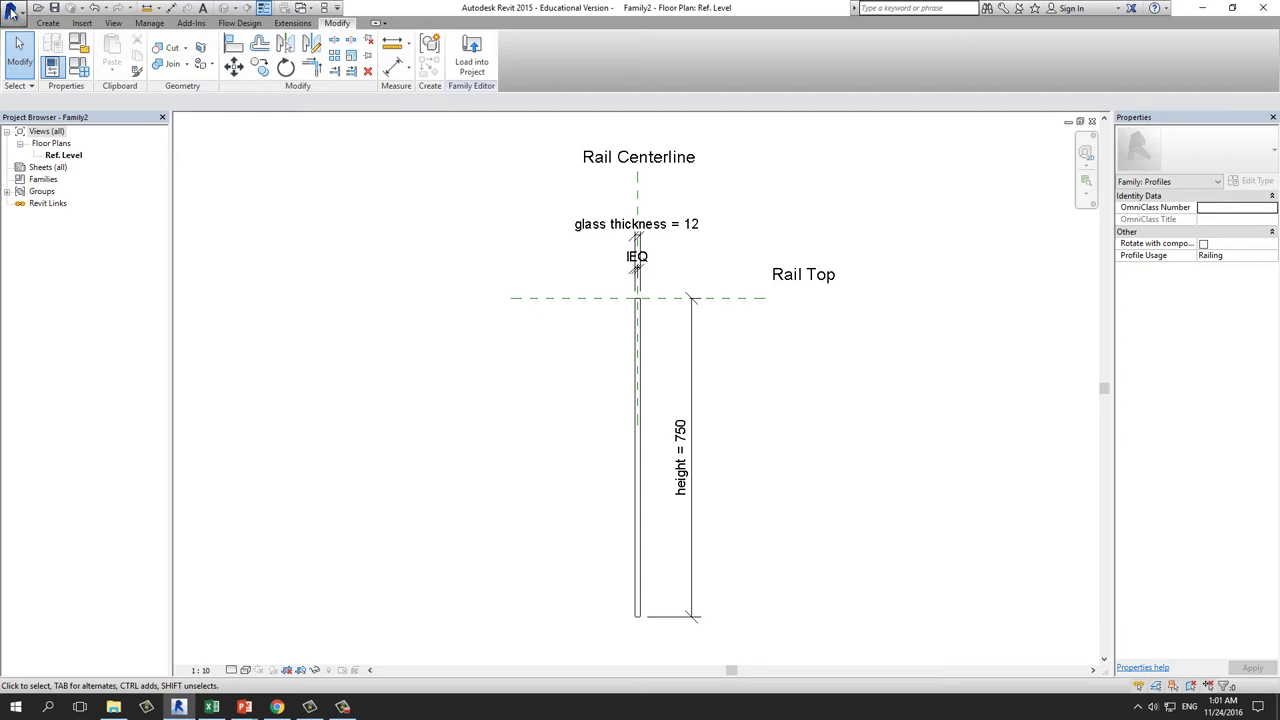
click(10, 10)
click(55, 133)
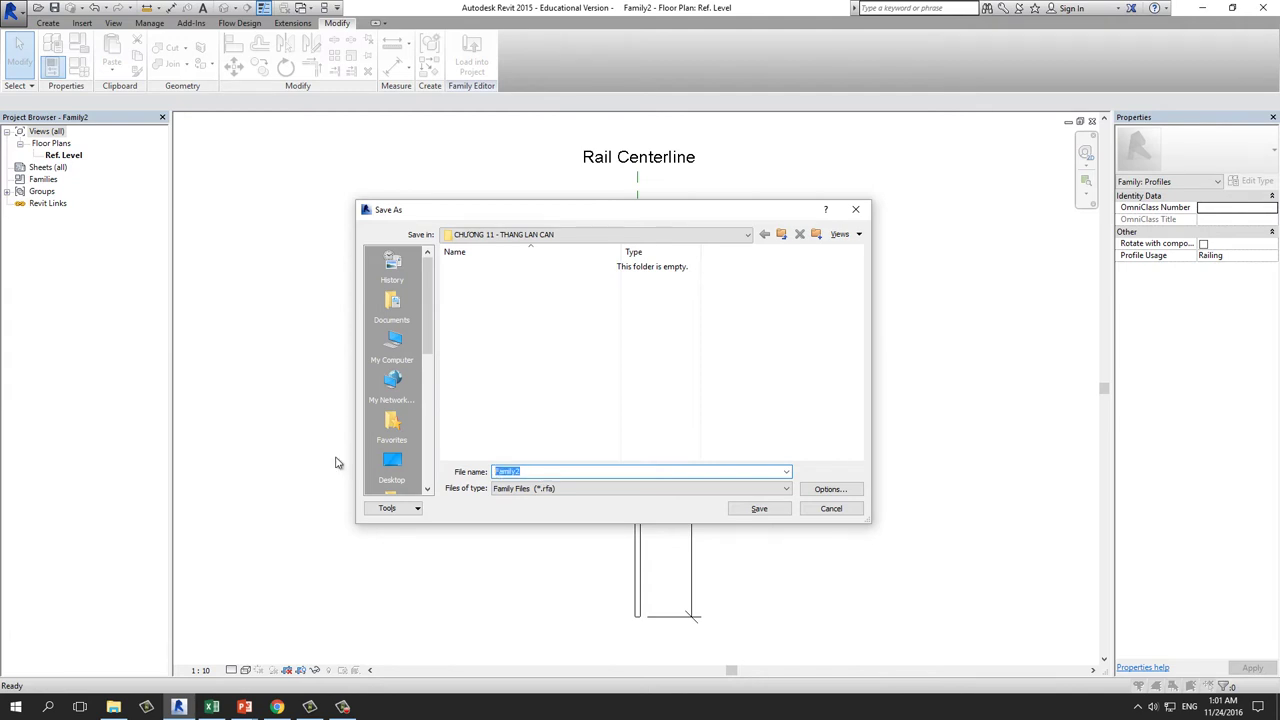
Save the family as 'Profile glass rail'.
text(Profile glass rail)
click(848, 490)
click(621, 461)
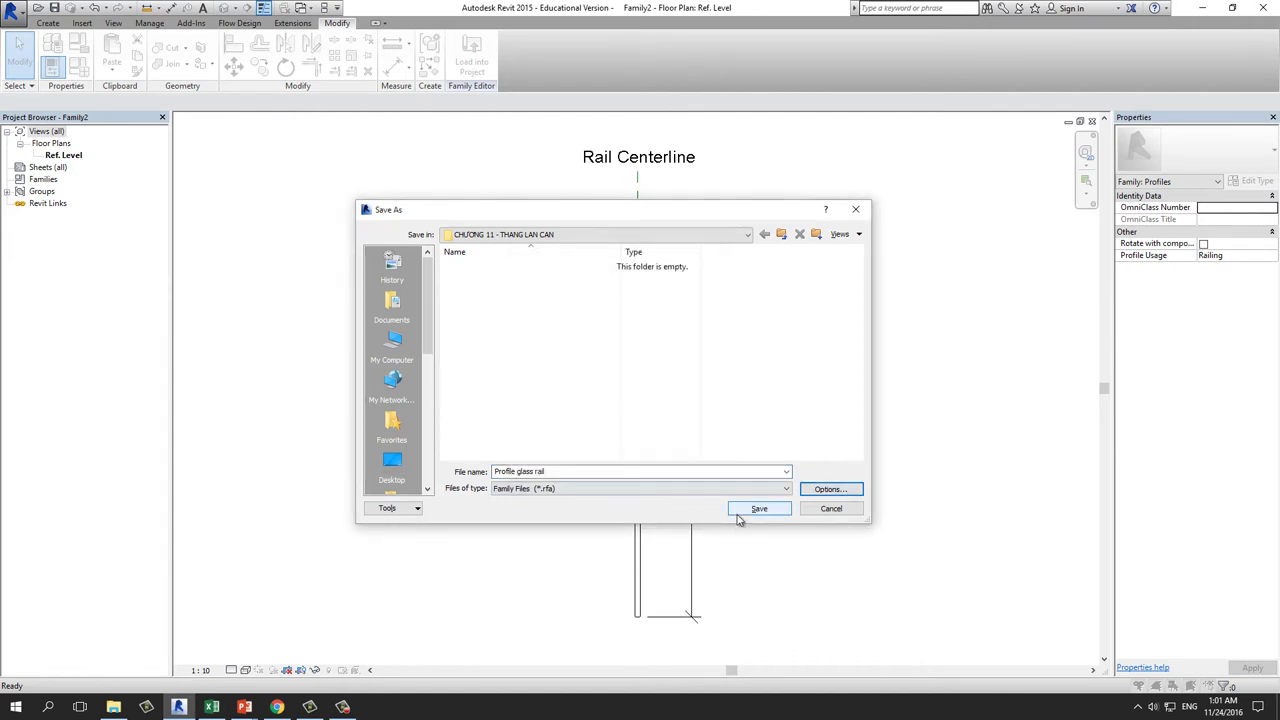
click(738, 512)
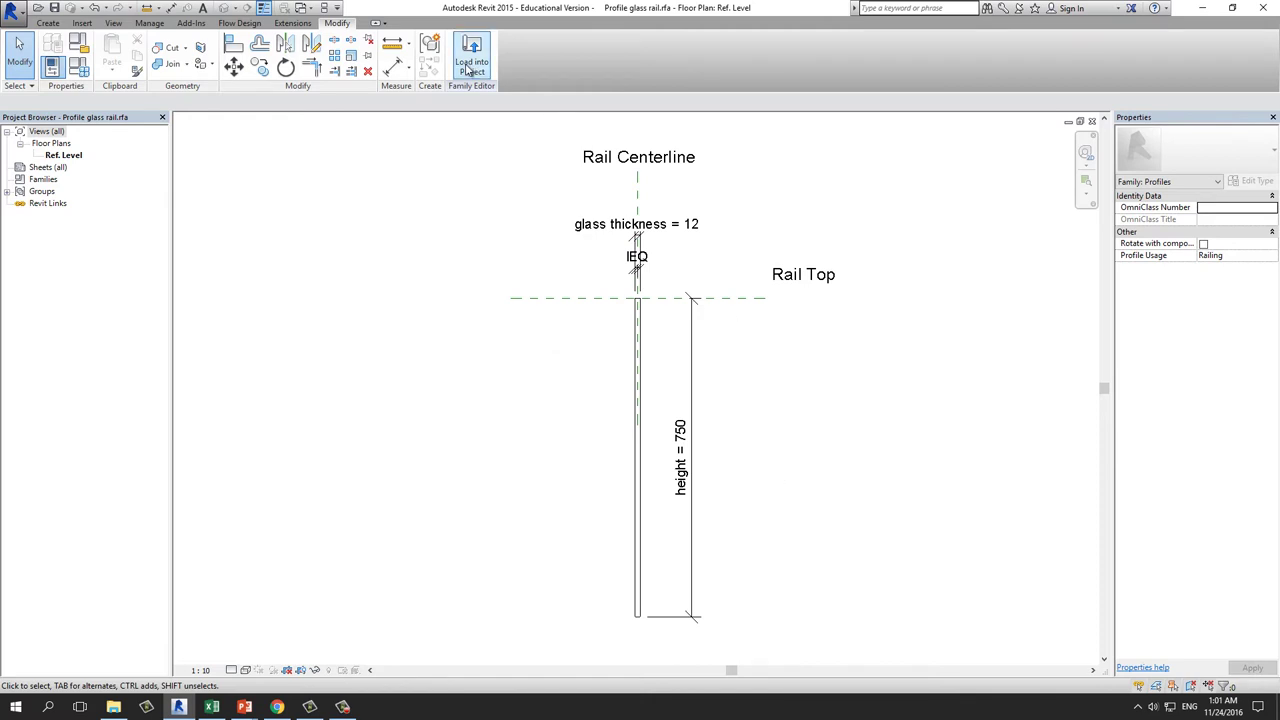
Load the profile into the BÀI 11-08-LAN-CAN project only, leaving Family1 unticked.
click(471, 65)
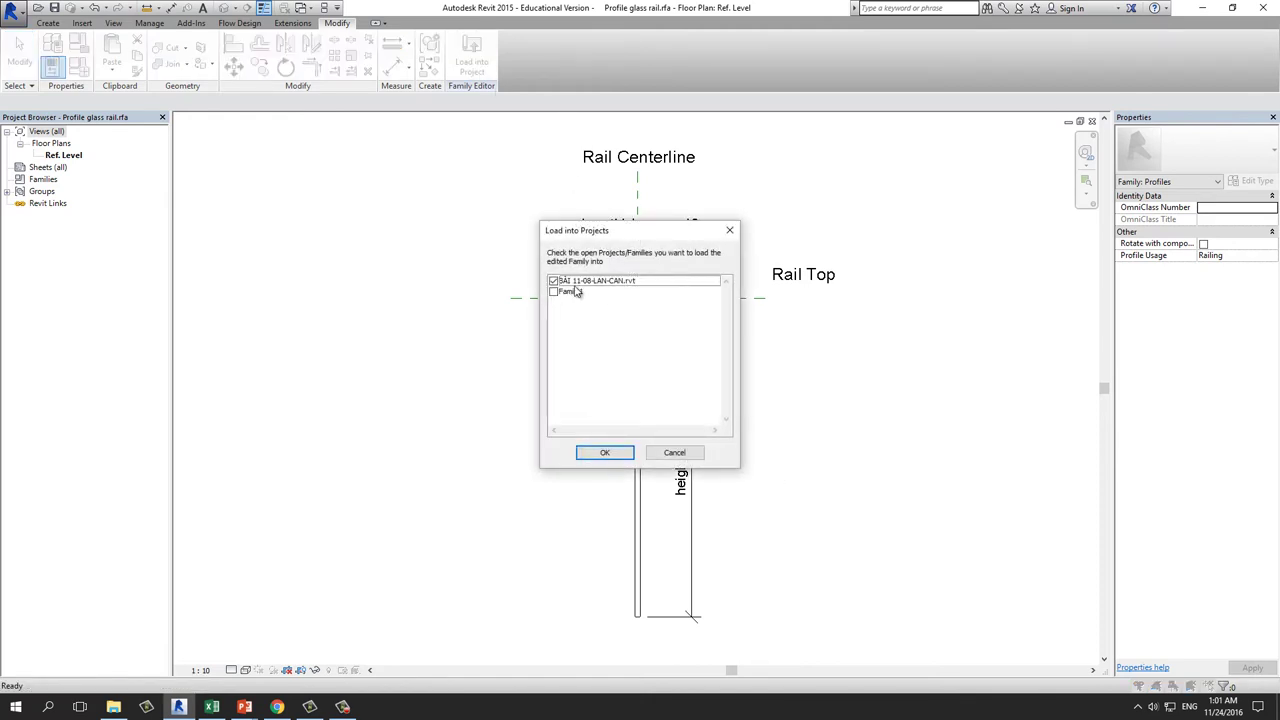
click(553, 291)
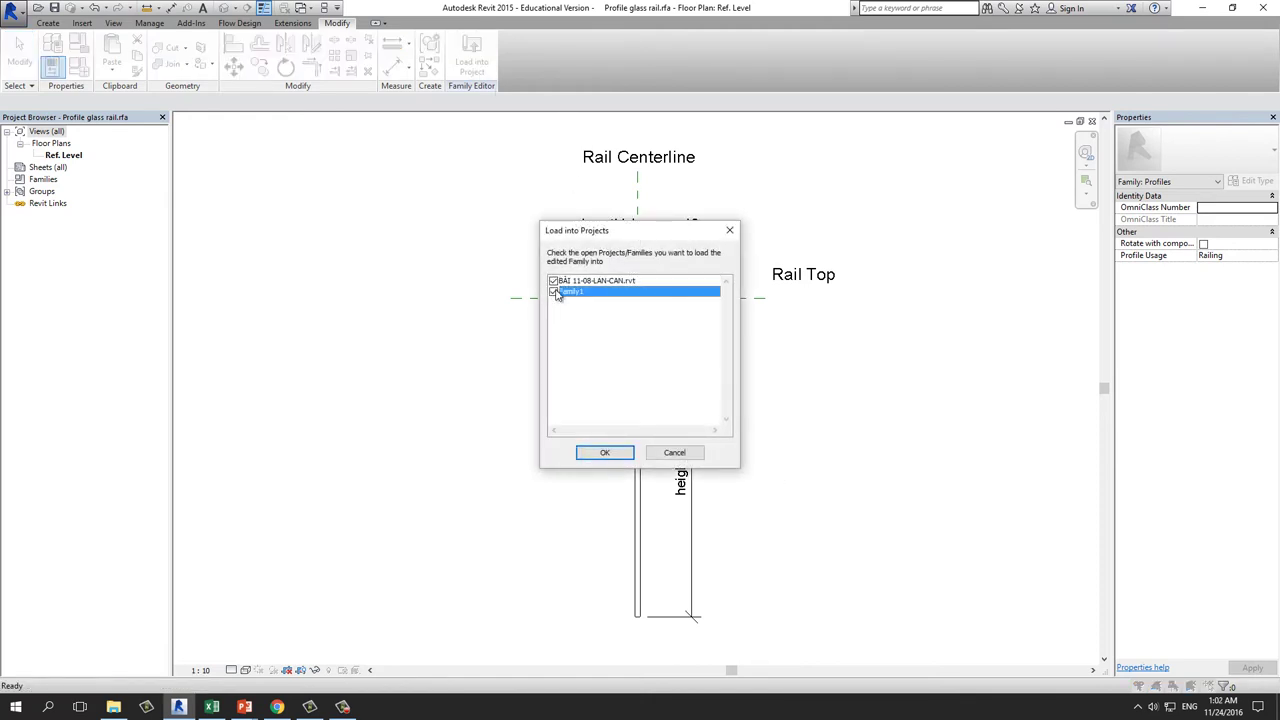
click(554, 292)
click(624, 458)
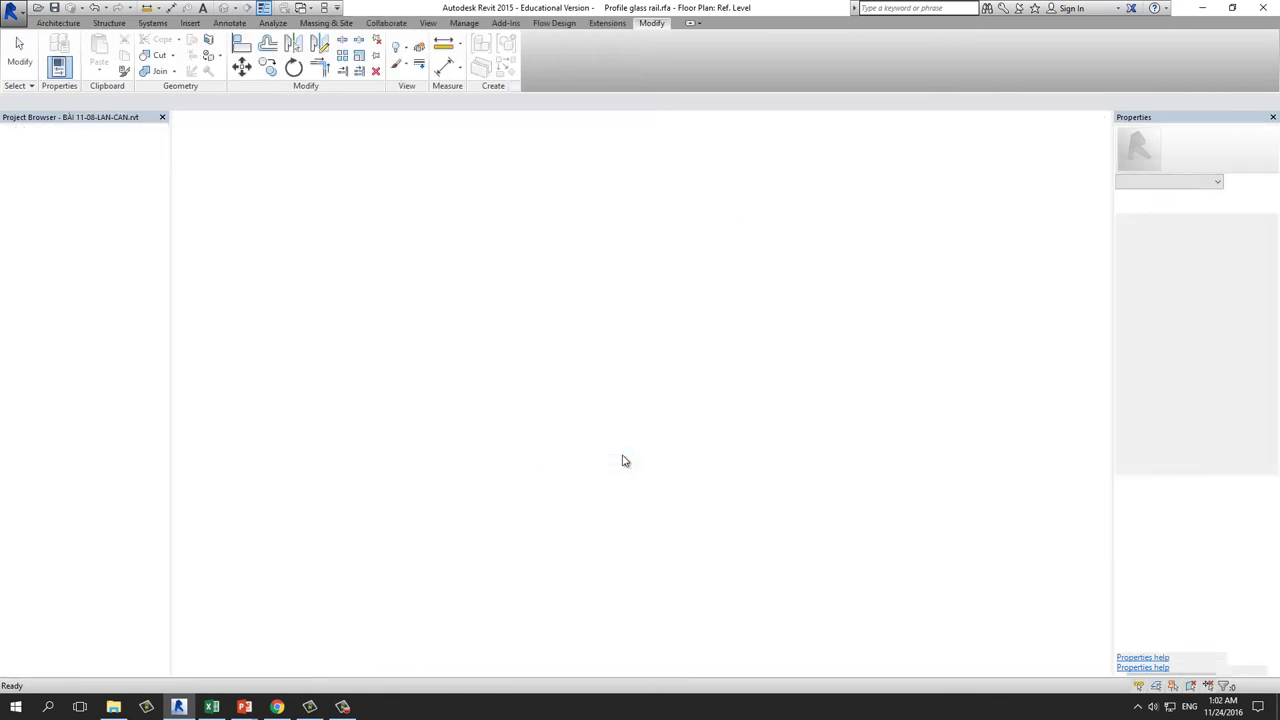
scroll(610, 455, down, 3)
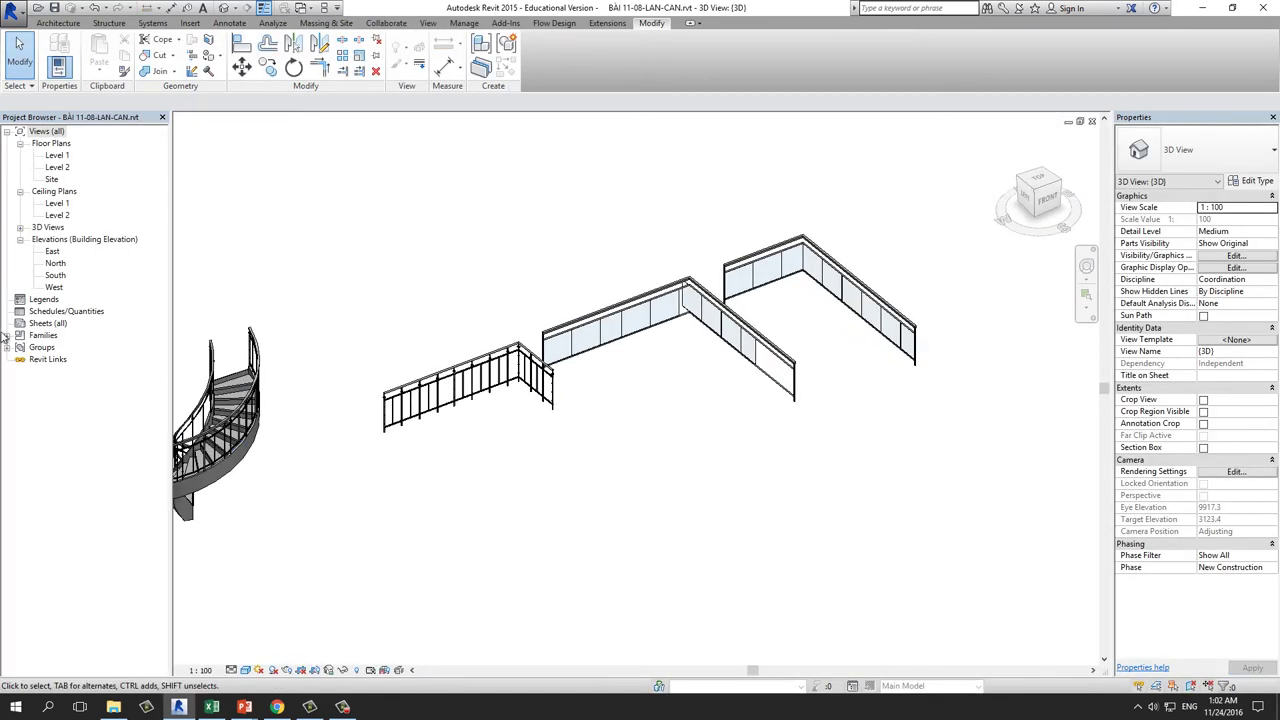
click(32, 335)
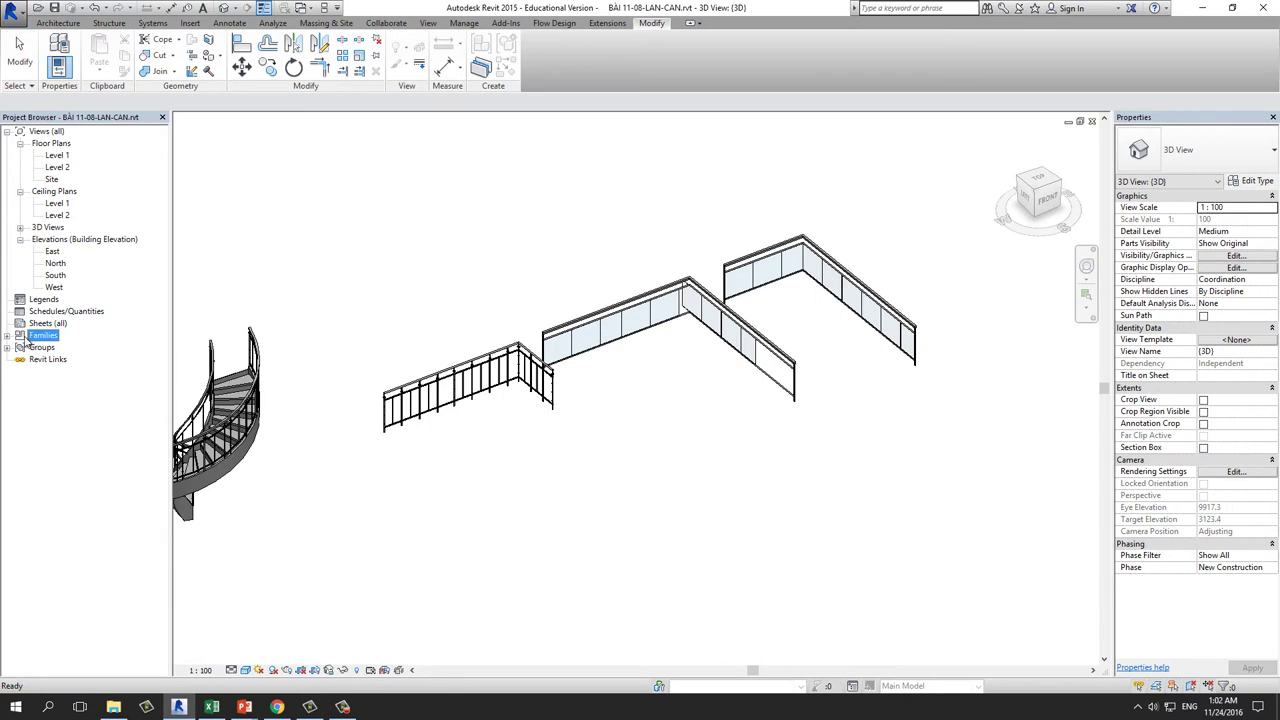
click(8, 337)
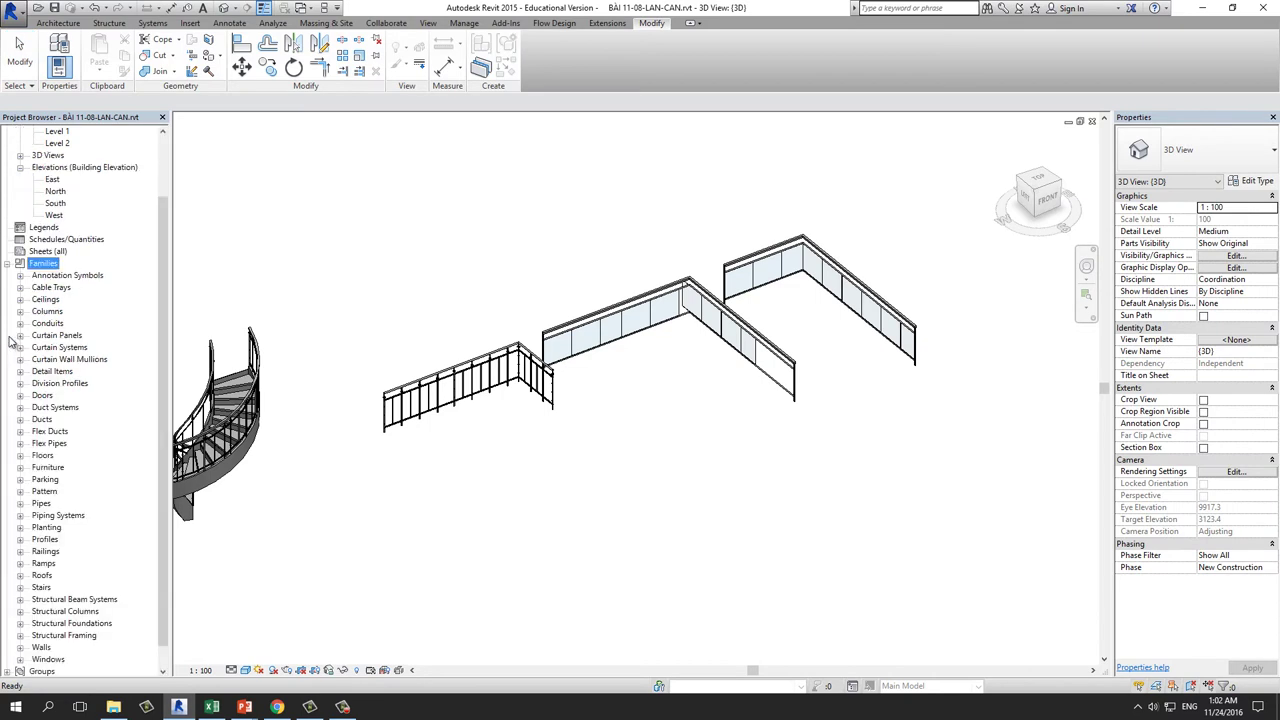
click(20, 539)
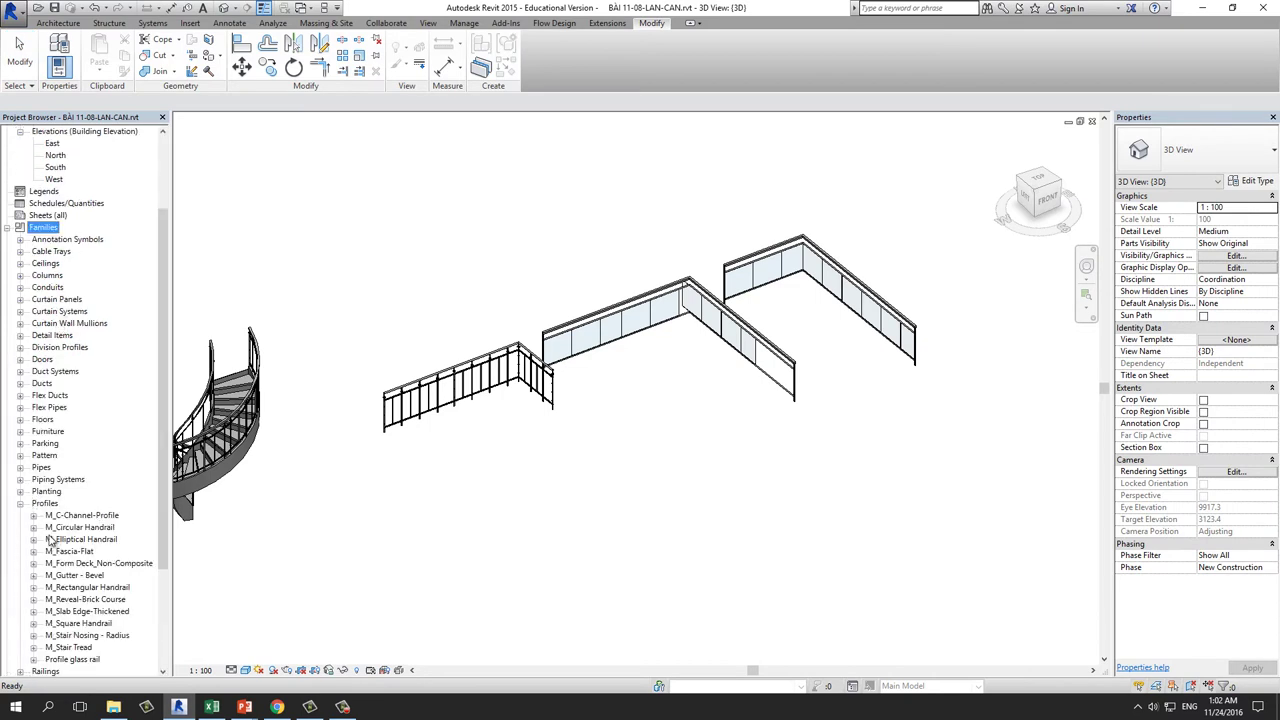
click(80, 660)
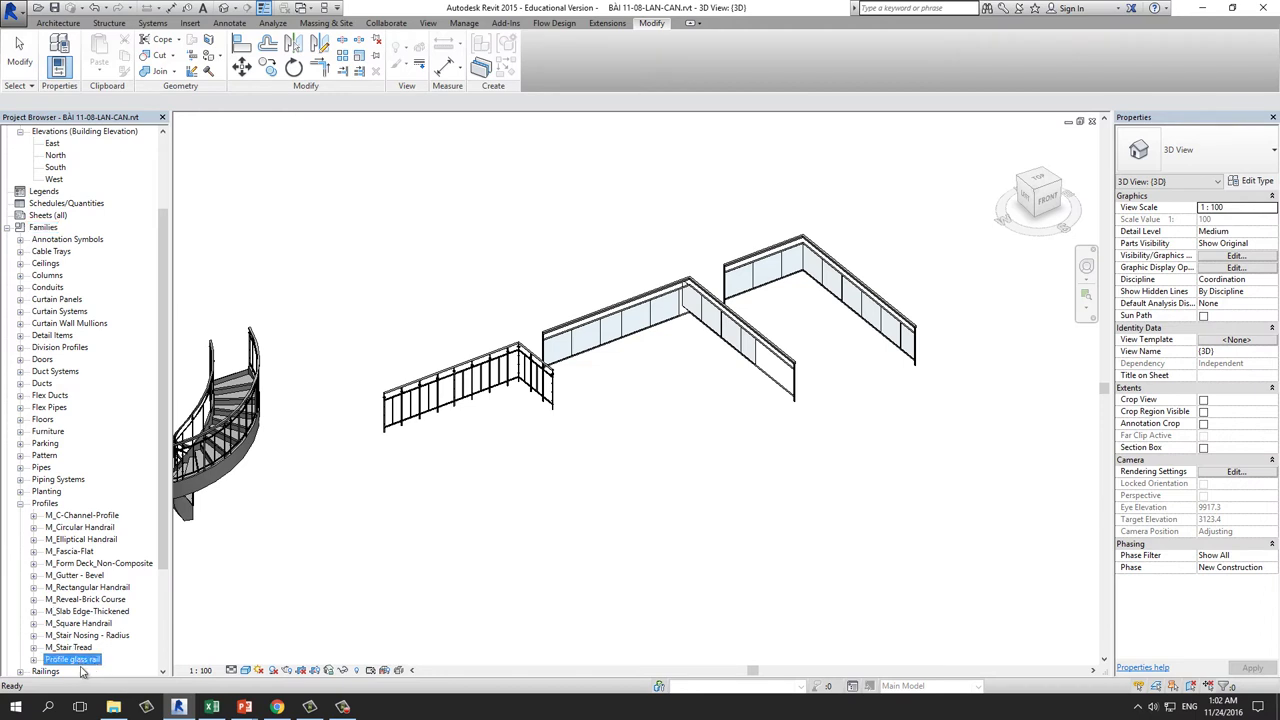
click(33, 659)
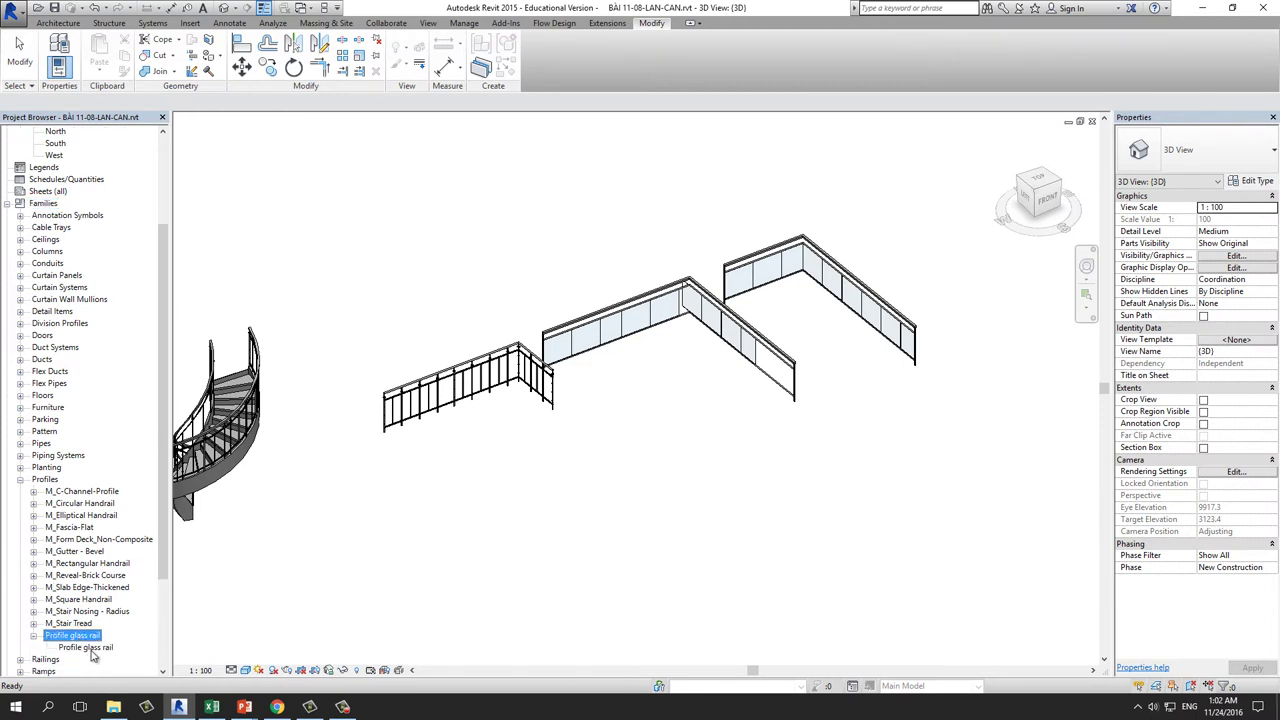
double_click(91, 650)
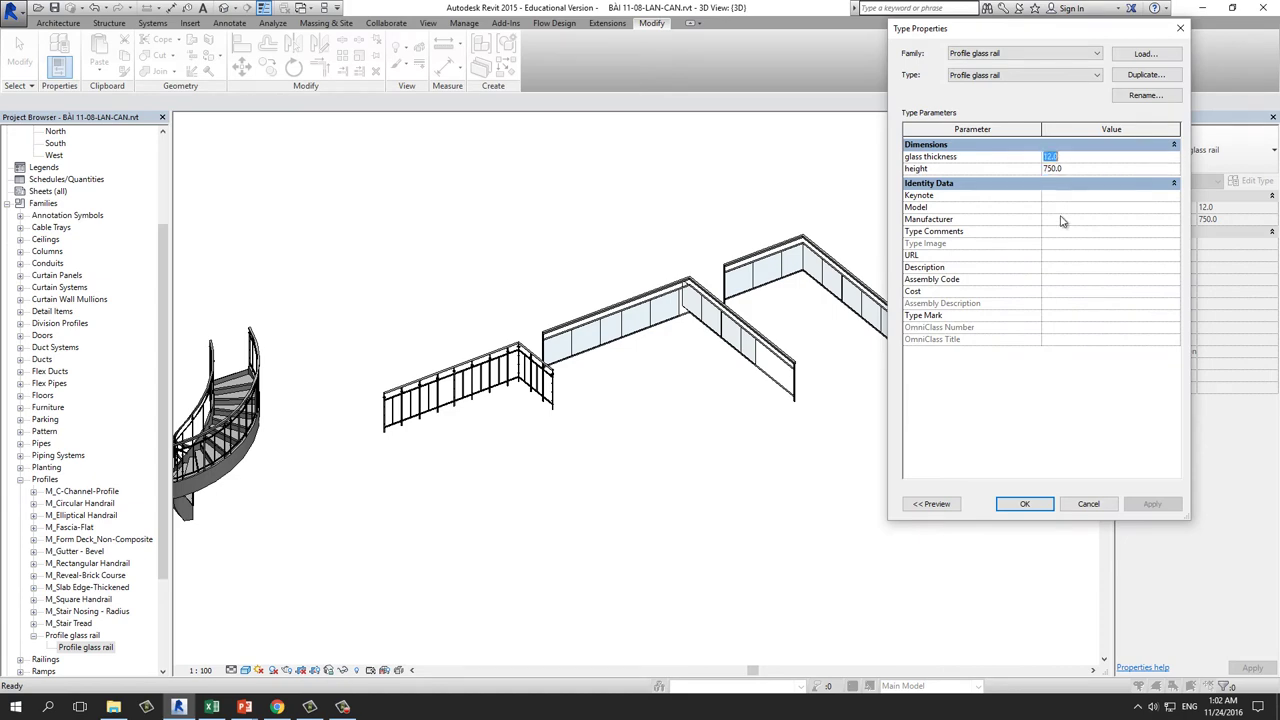
key(Return)
scroll(760, 405, up, 2)
scroll(771, 357, up, 2)
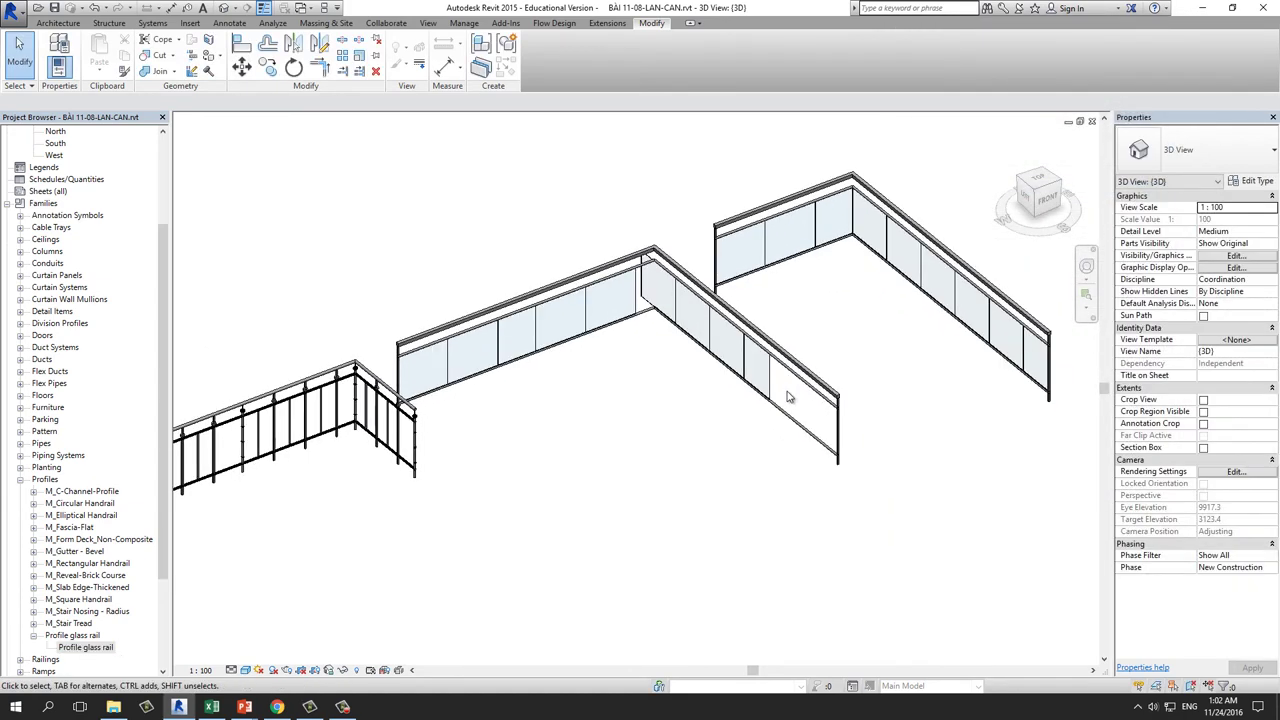
Duplicate the middle glass railing's type as 'lan can kinh 2'.
click(789, 362)
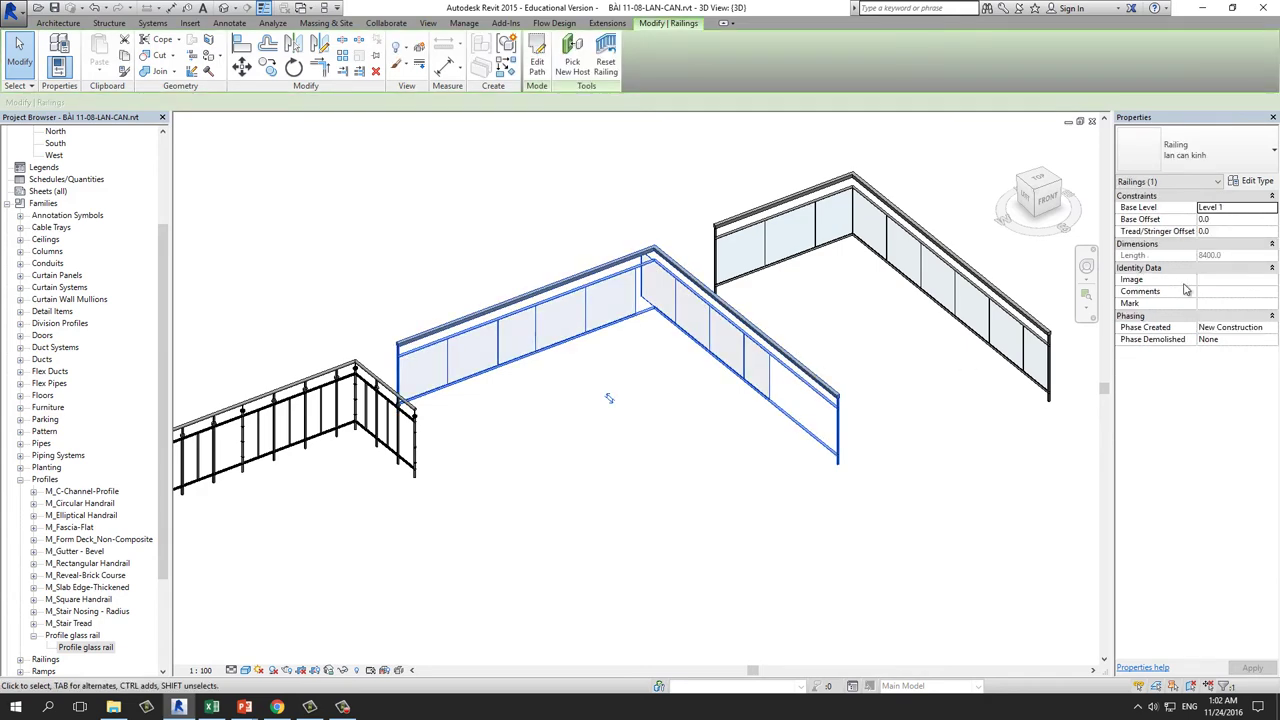
click(1271, 185)
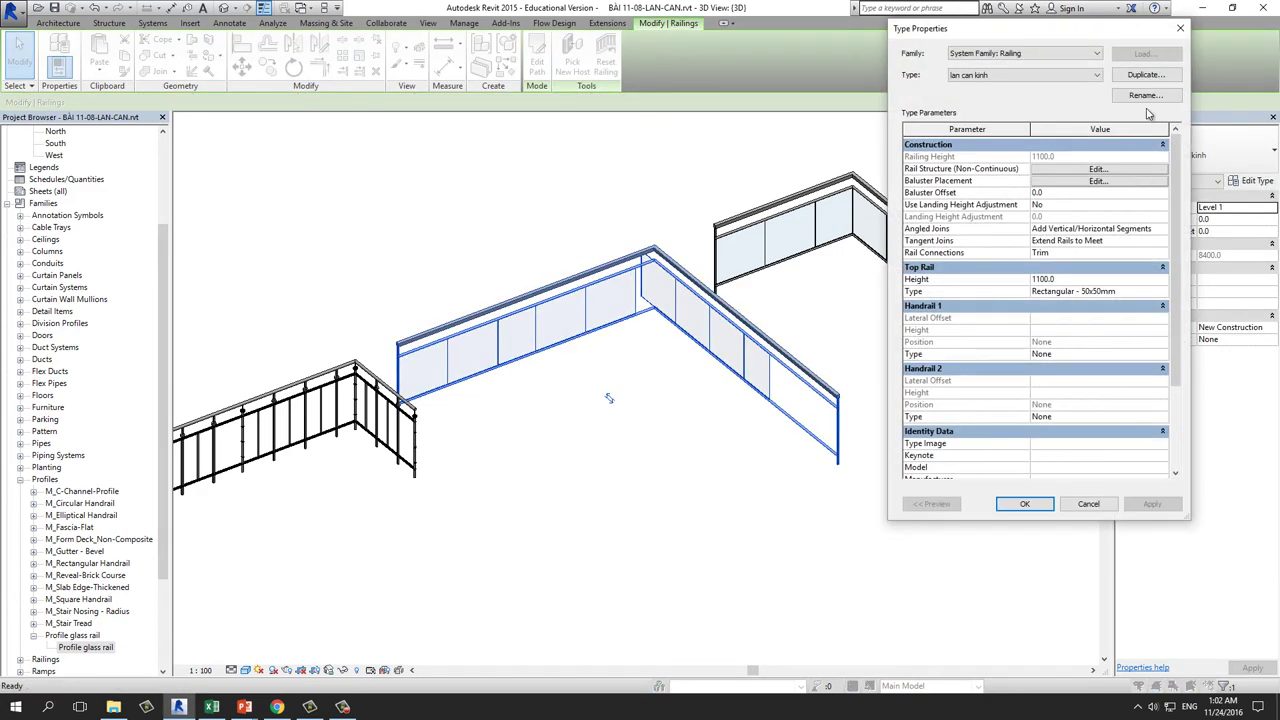
click(1146, 75)
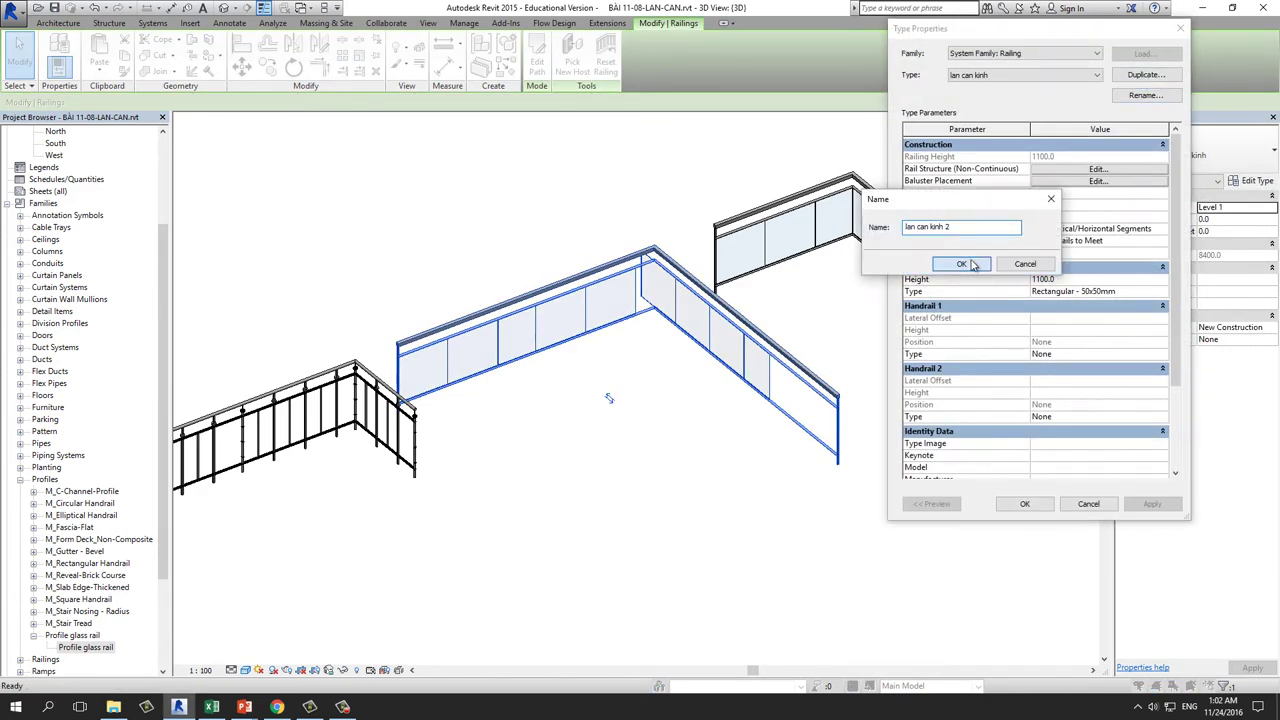
click(962, 264)
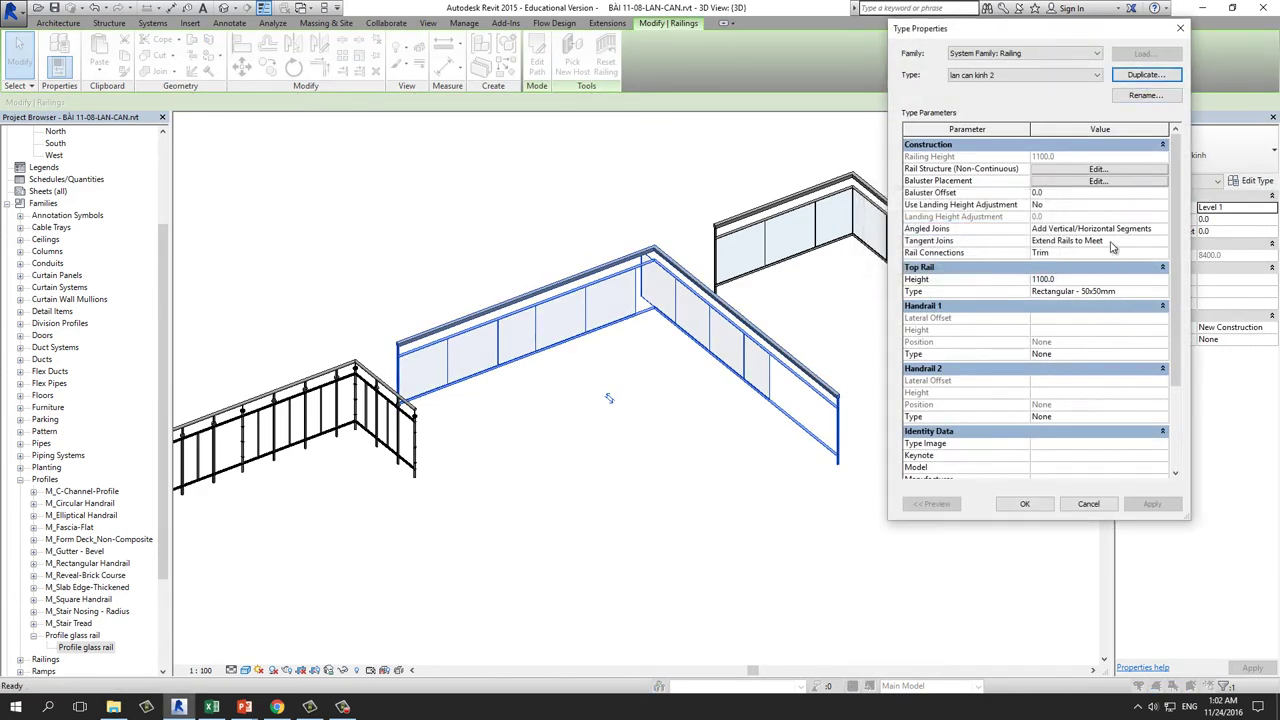
Delete the extra rows, including the 400.0 row, from the baluster placement pattern.
click(1084, 181)
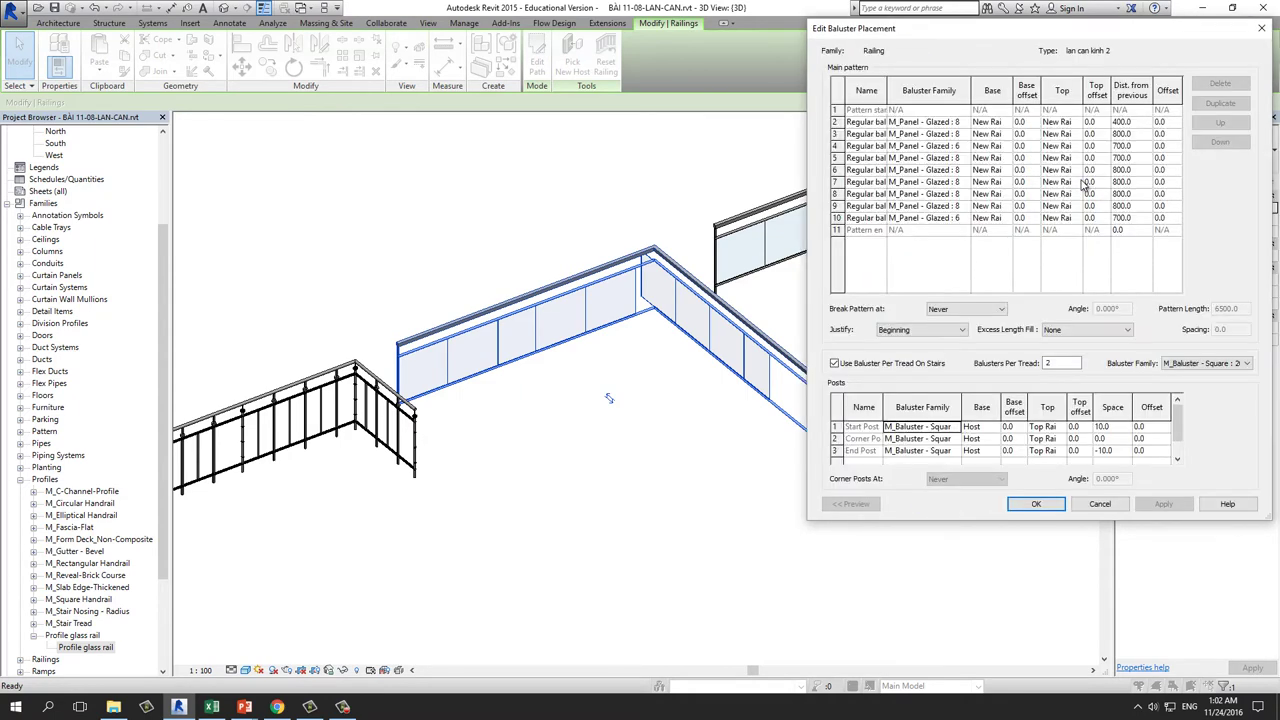
click(866, 122)
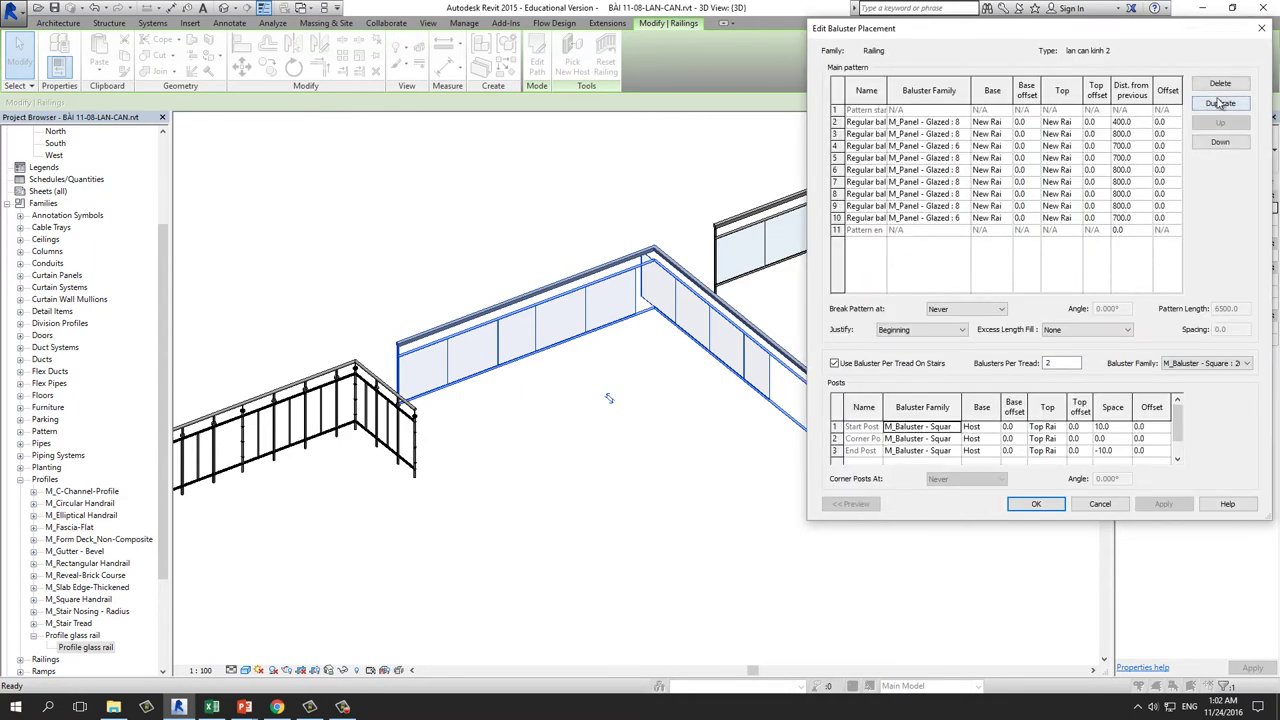
click(1220, 85)
double_click(1220, 85)
double_click(1220, 85)
click(1220, 85)
double_click(1220, 85)
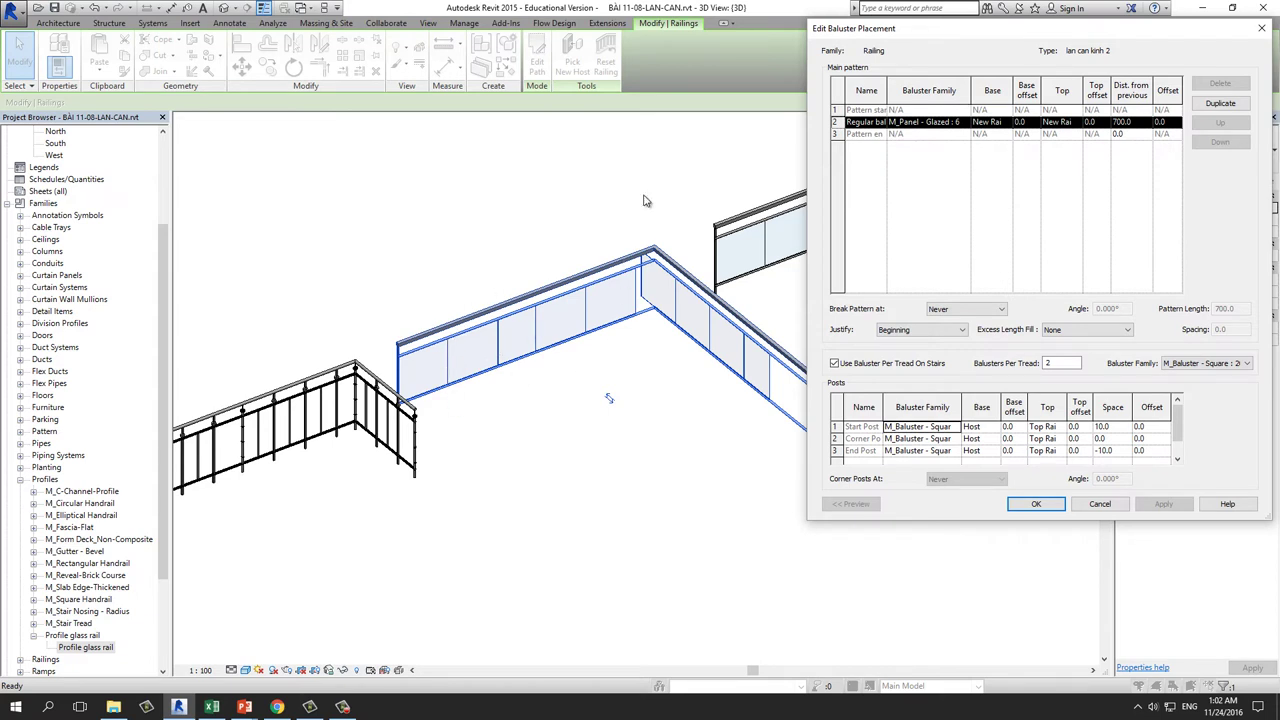
Set the pattern baluster to M_Baluster - Square, running from Host to Top Rail.
click(965, 121)
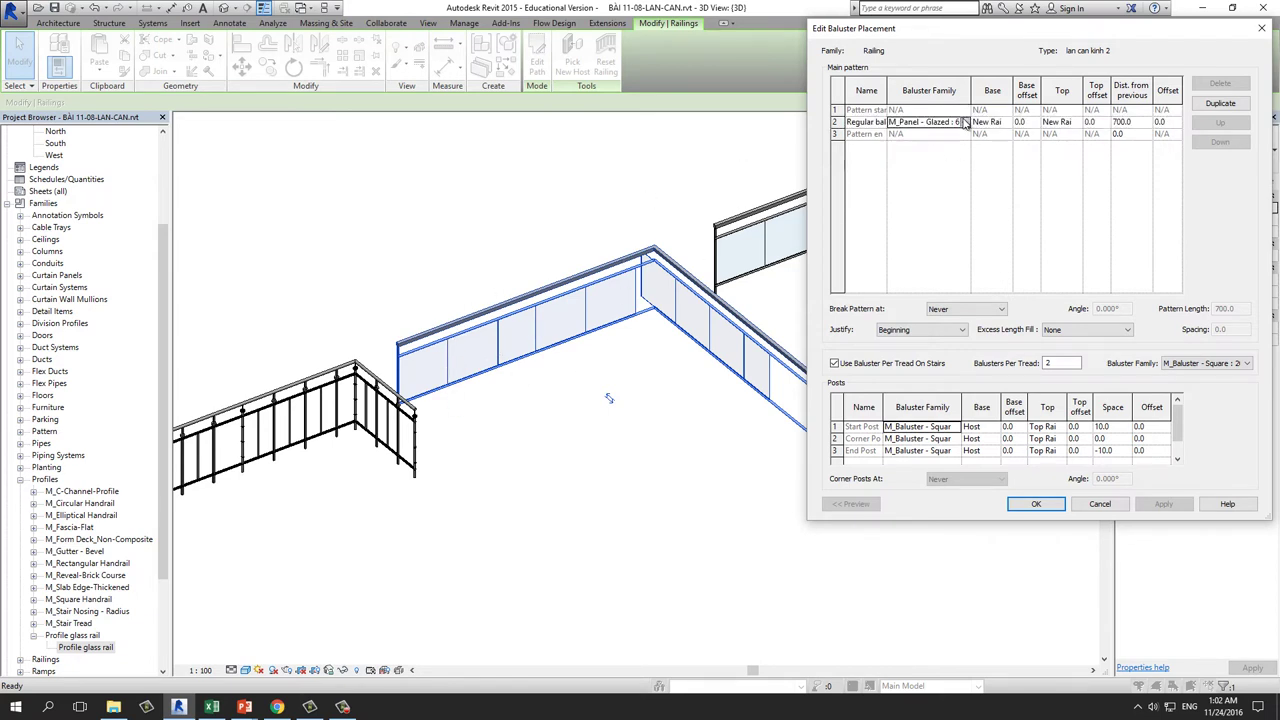
click(964, 121)
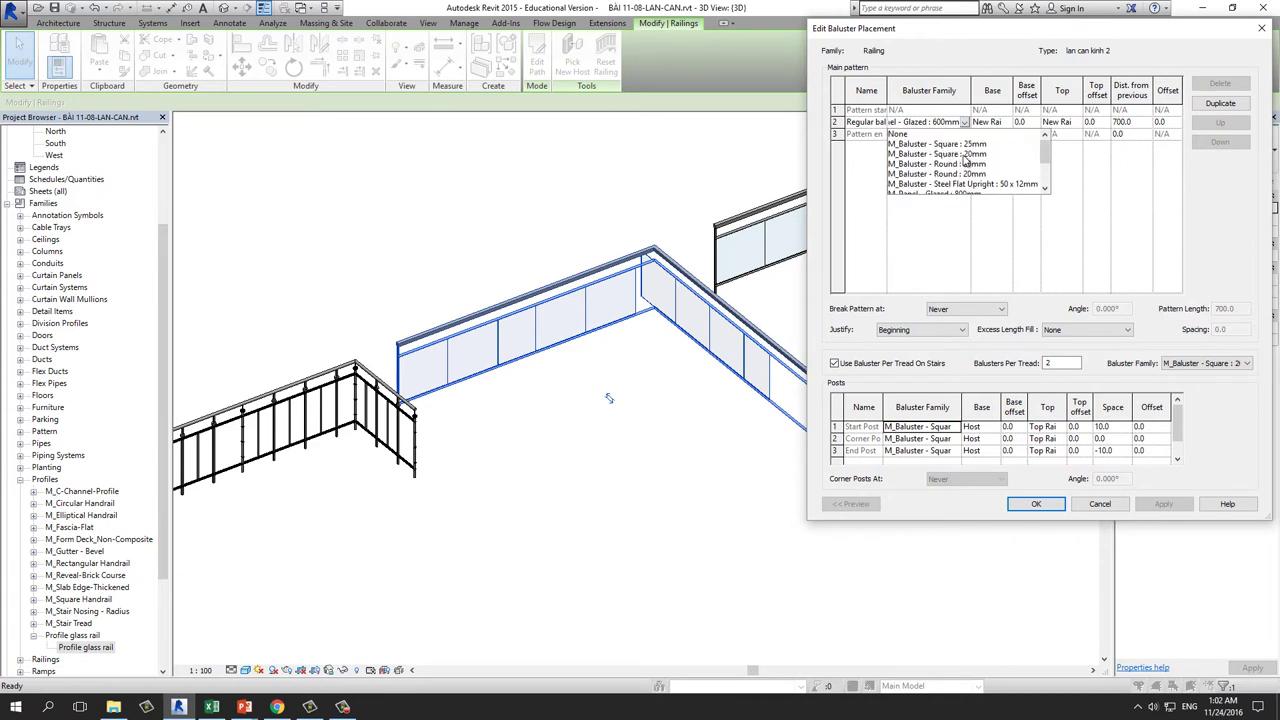
click(968, 174)
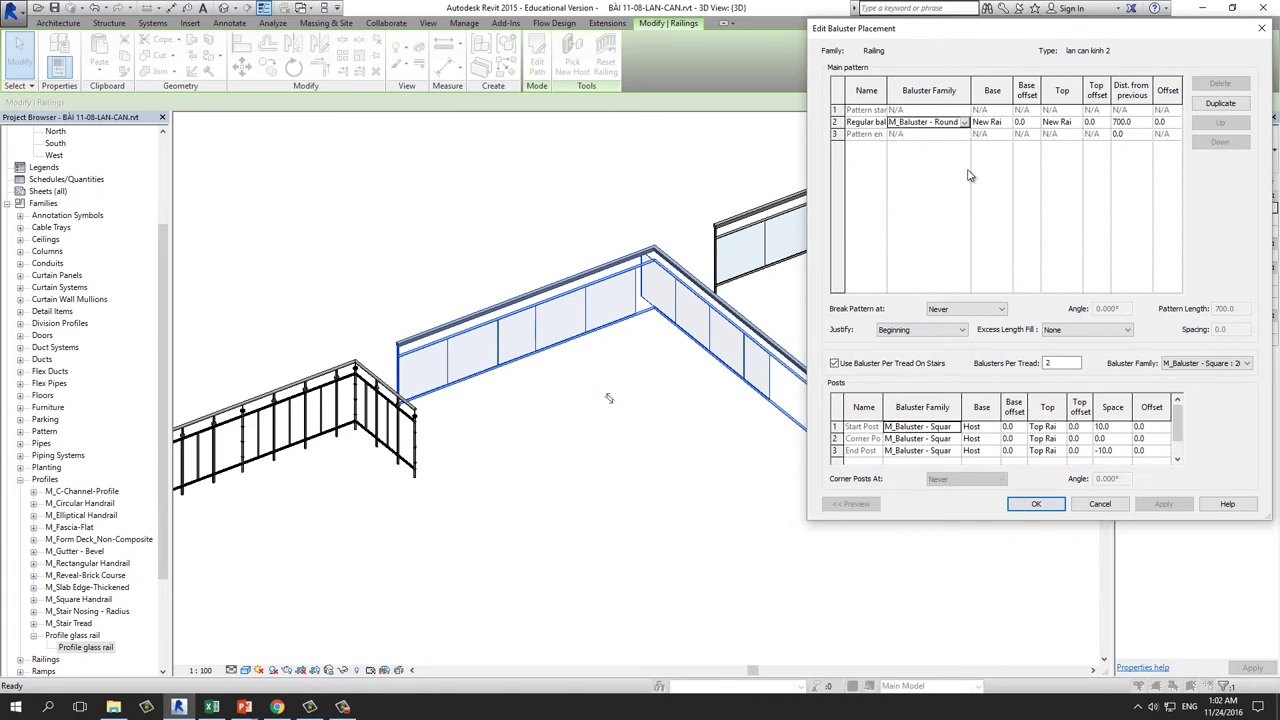
click(965, 124)
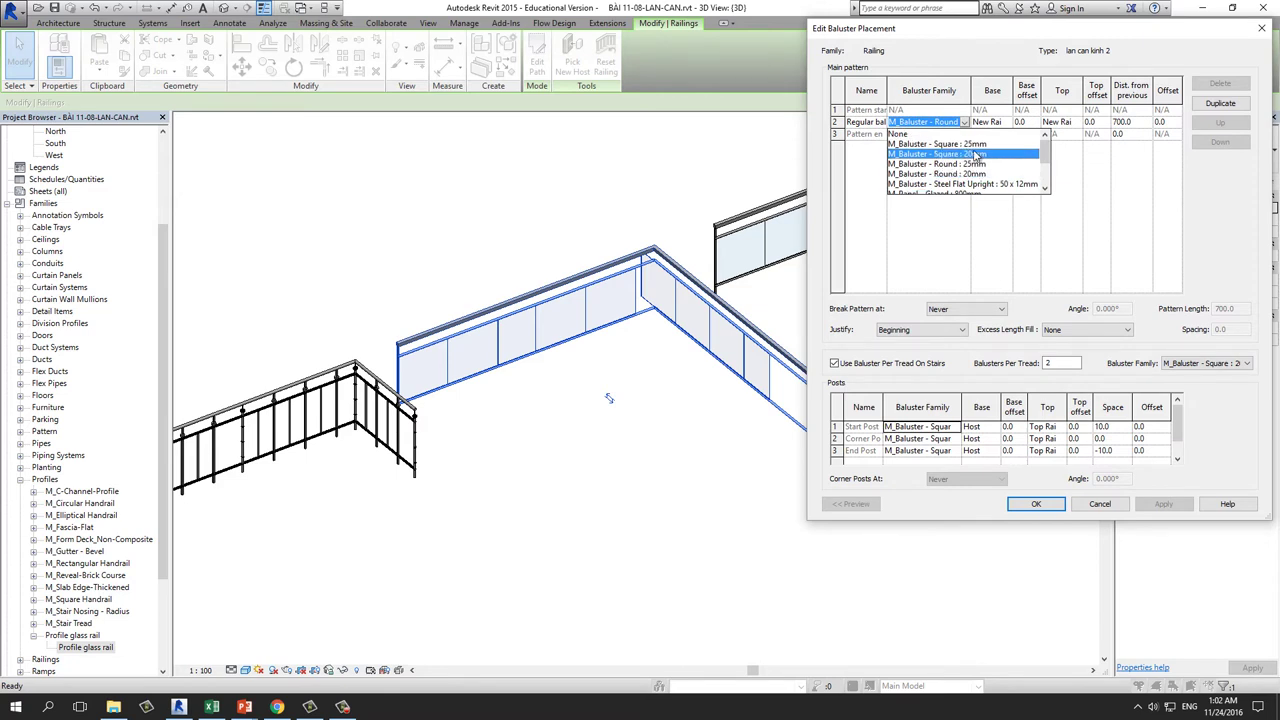
click(979, 155)
click(1006, 121)
click(1008, 122)
click(1008, 122)
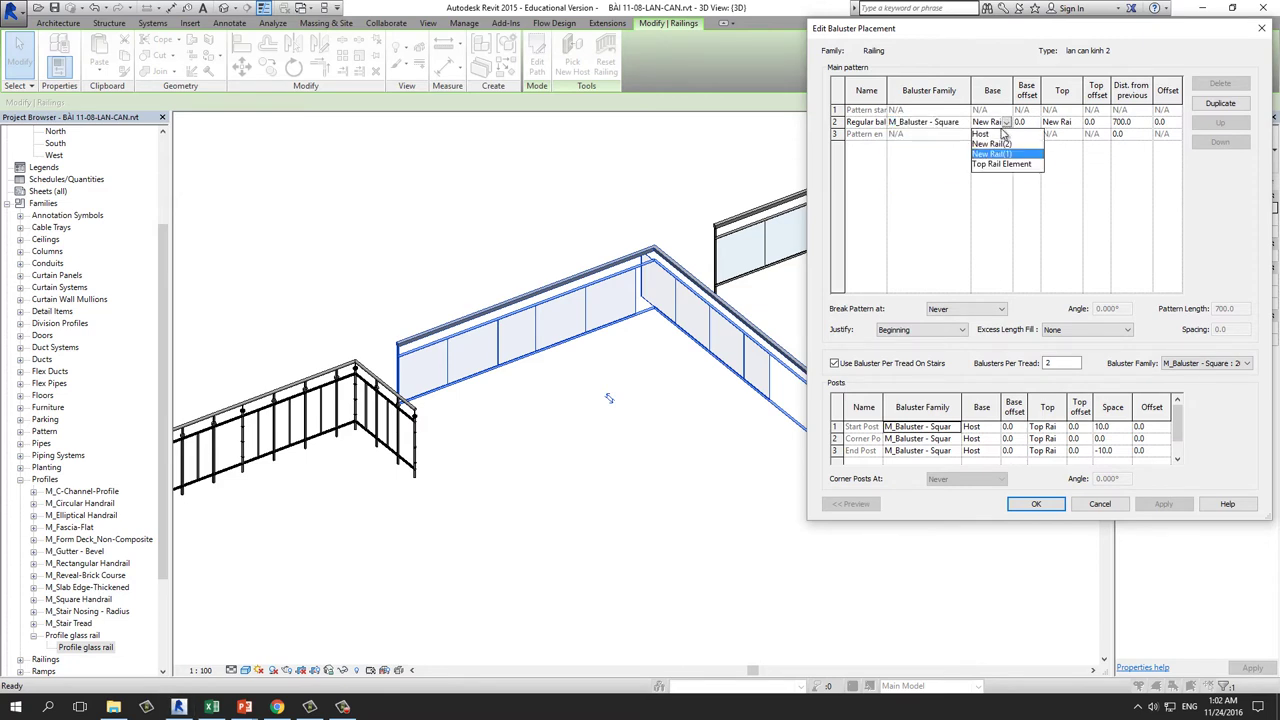
click(985, 133)
click(1083, 122)
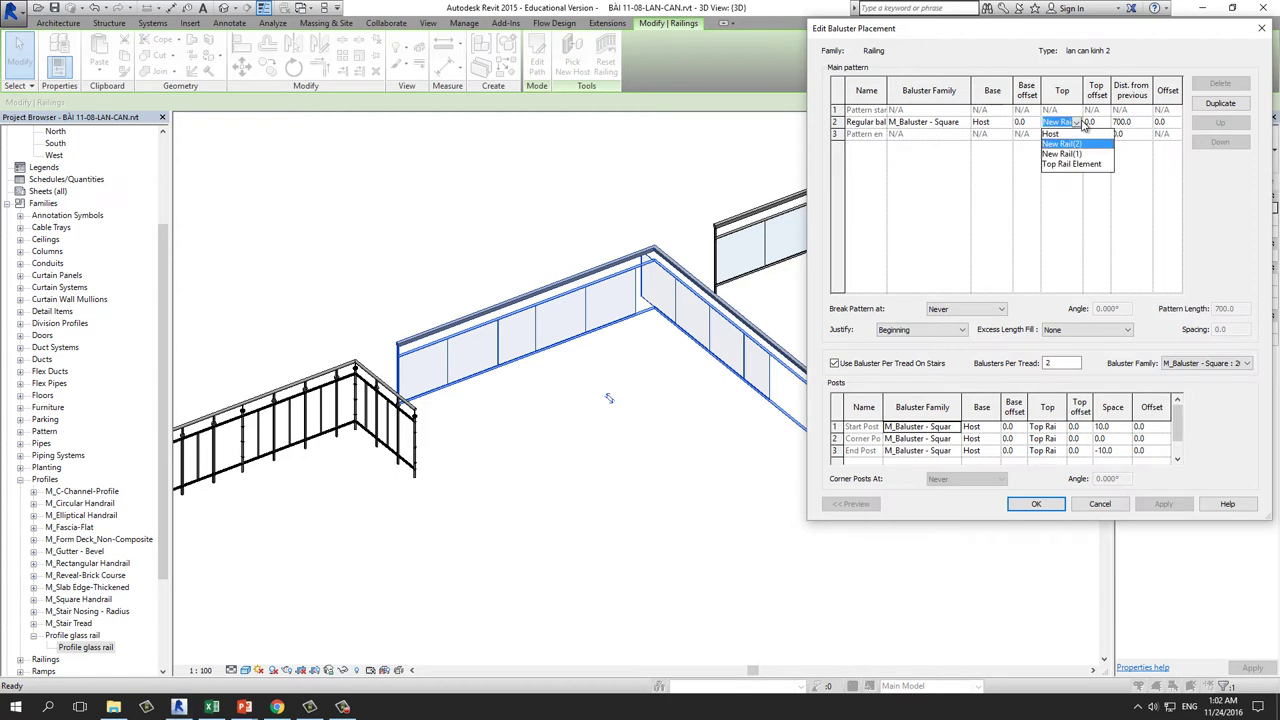
click(1069, 165)
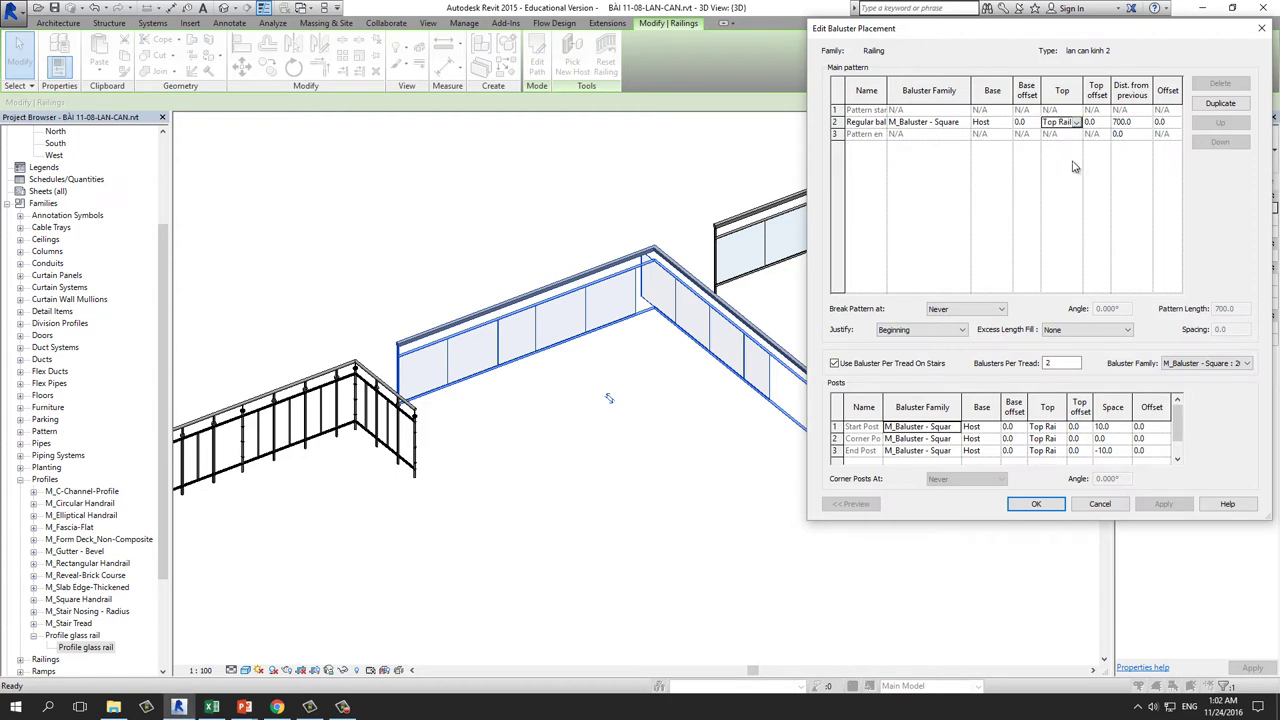
Space balusters 900 apart and break the pattern at each segment end.
click(1143, 122)
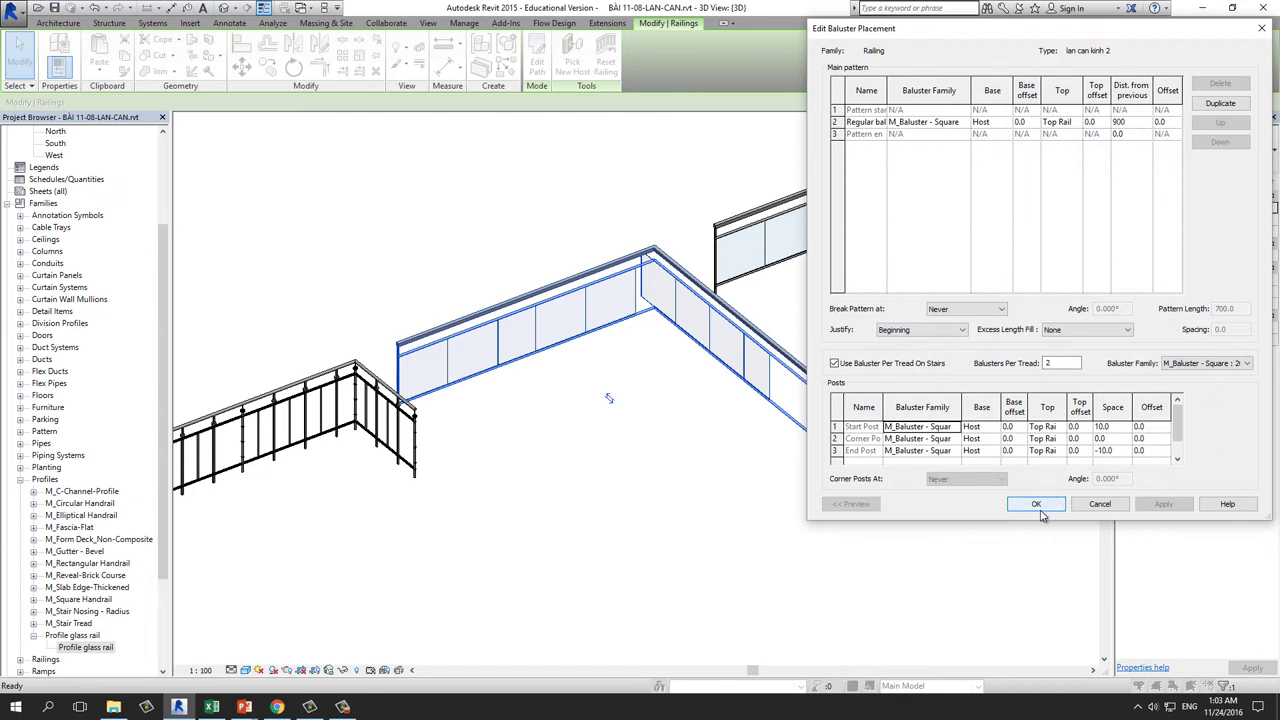
text(900)
click(966, 309)
click(970, 318)
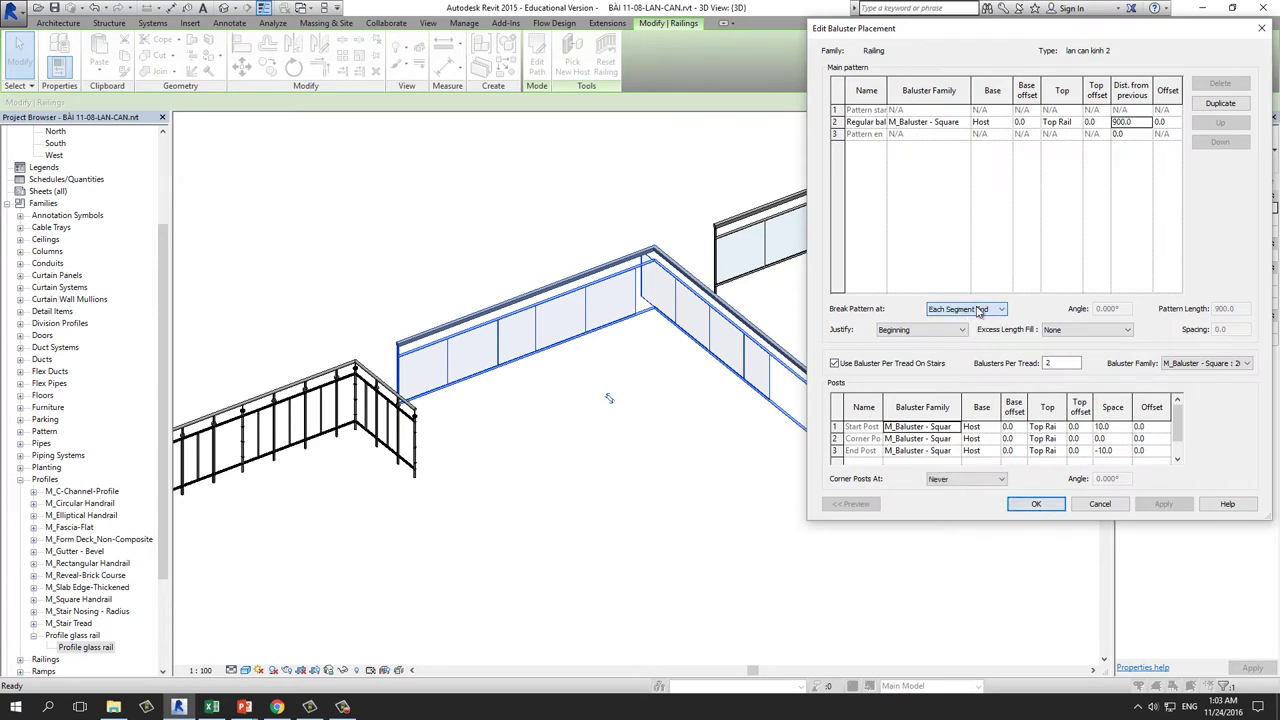
click(1030, 504)
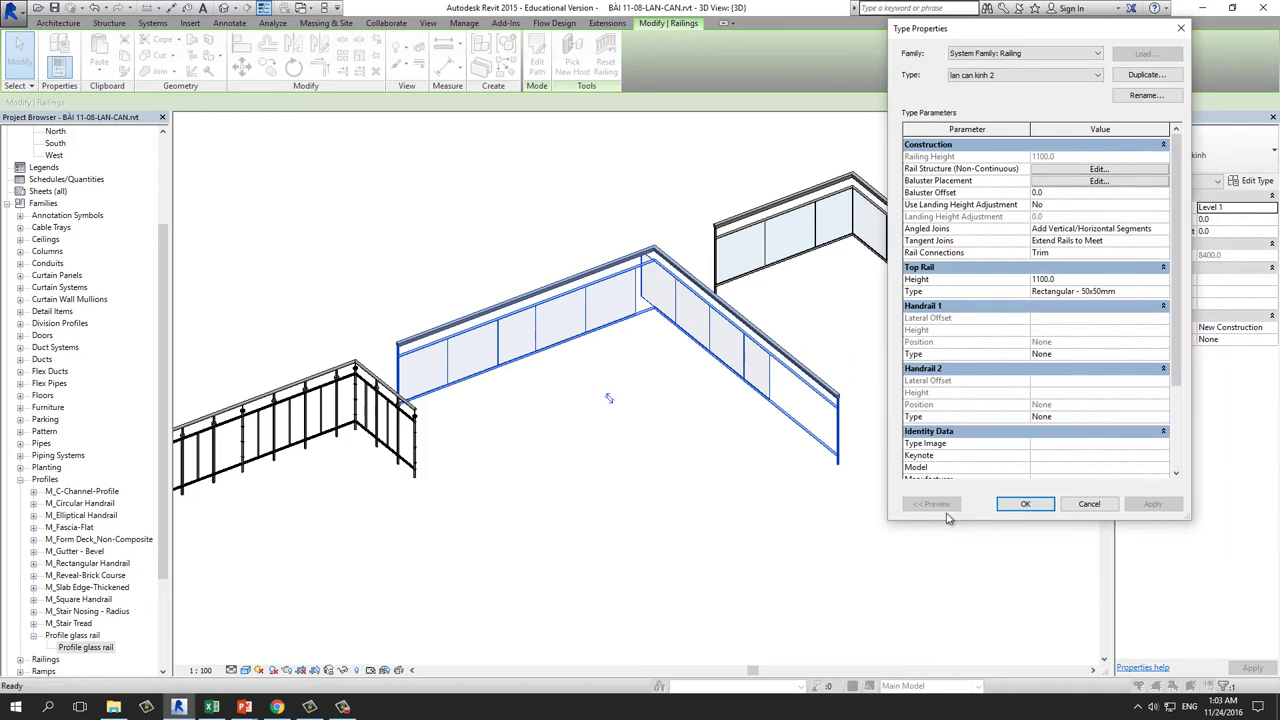
Apply the type, inspect the middle railing's new posts and rails, and reopen type properties.
click(1024, 503)
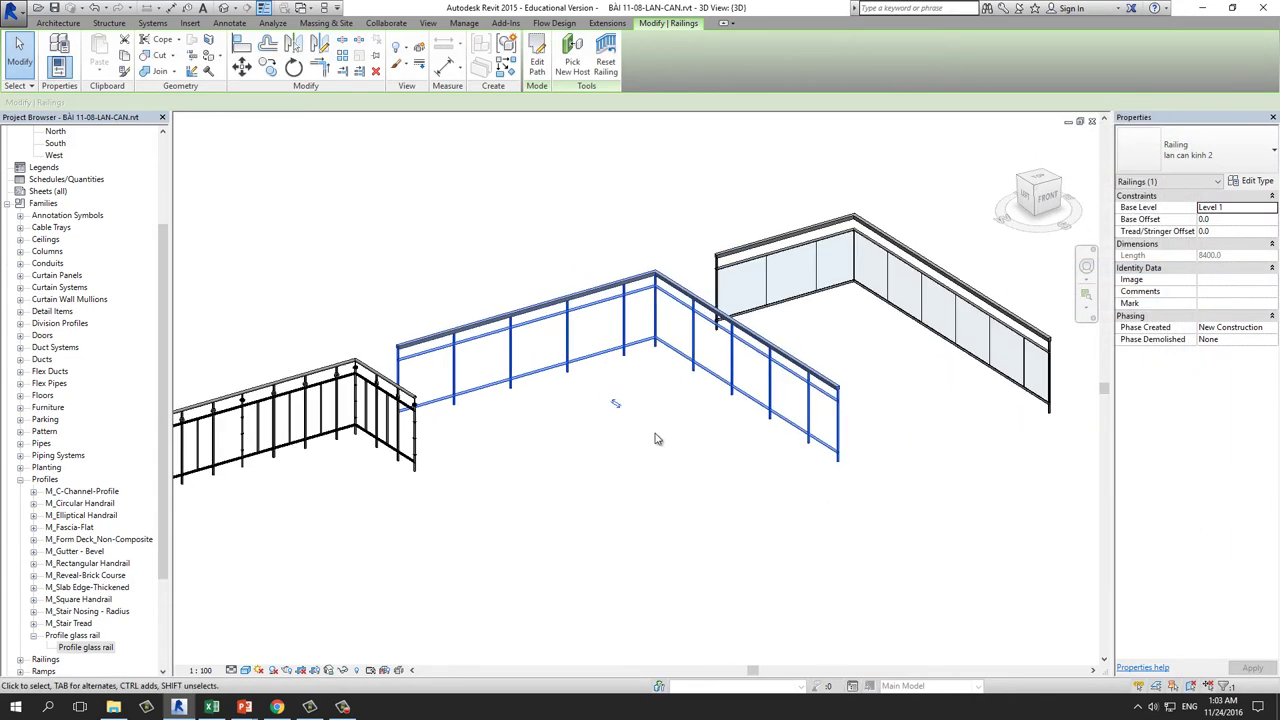
mouse_move(657, 439)
shift+middle_down()
mouse_move(640, 380)
mouse_move(571, 357)
shift+middle_up()
scroll(571, 357, up, 3)
mouse_move(763, 366)
shift+middle_down()
mouse_move(657, 394)
mouse_move(451, 392)
shift+middle_up()
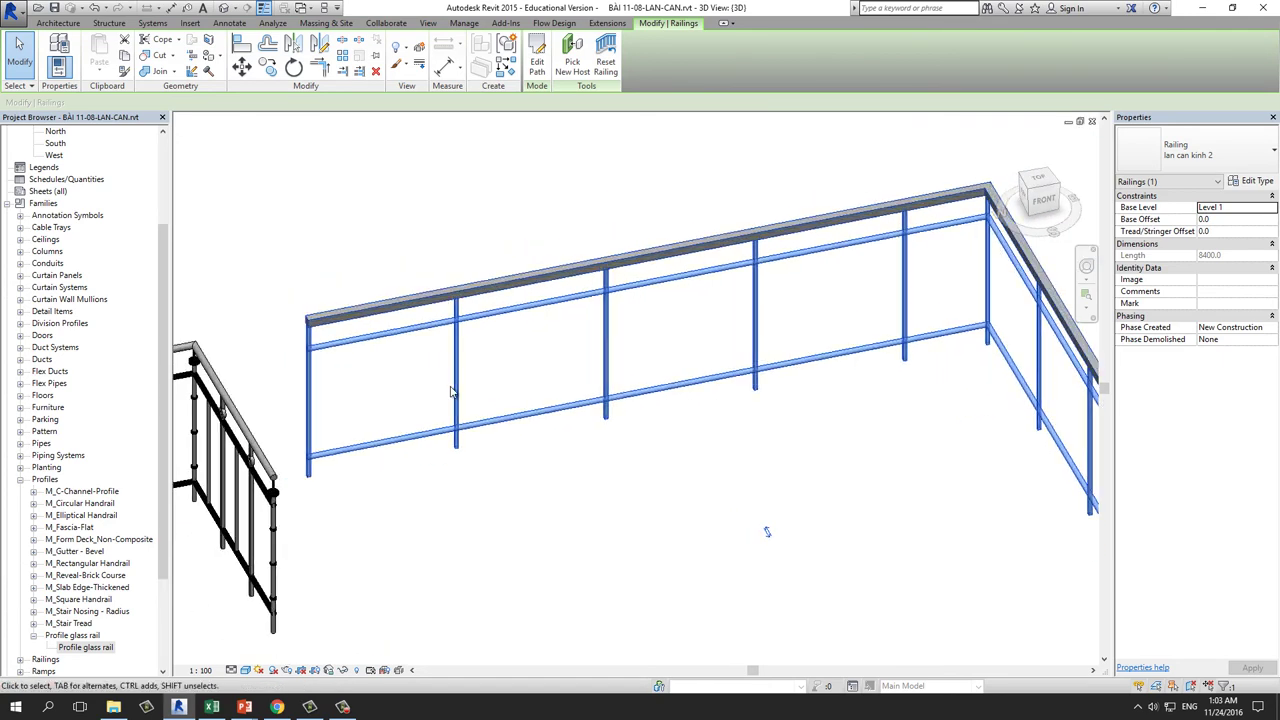
scroll(357, 374, up, 2)
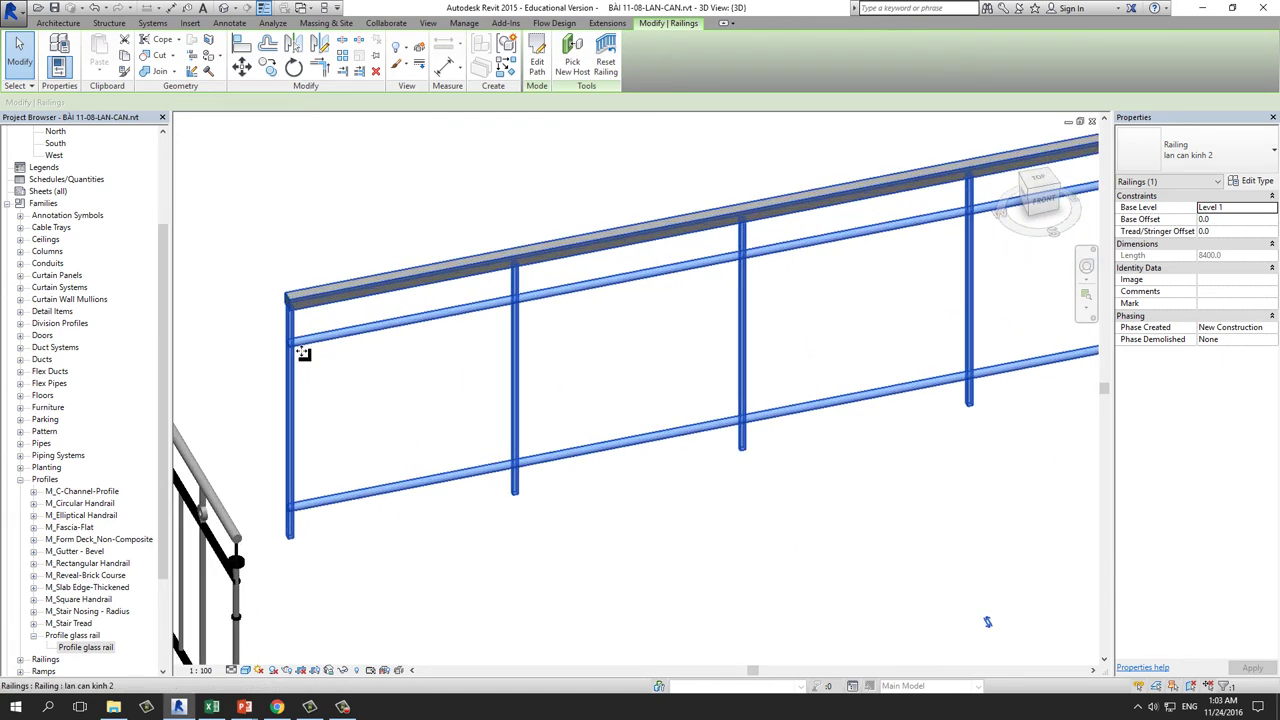
click(1254, 180)
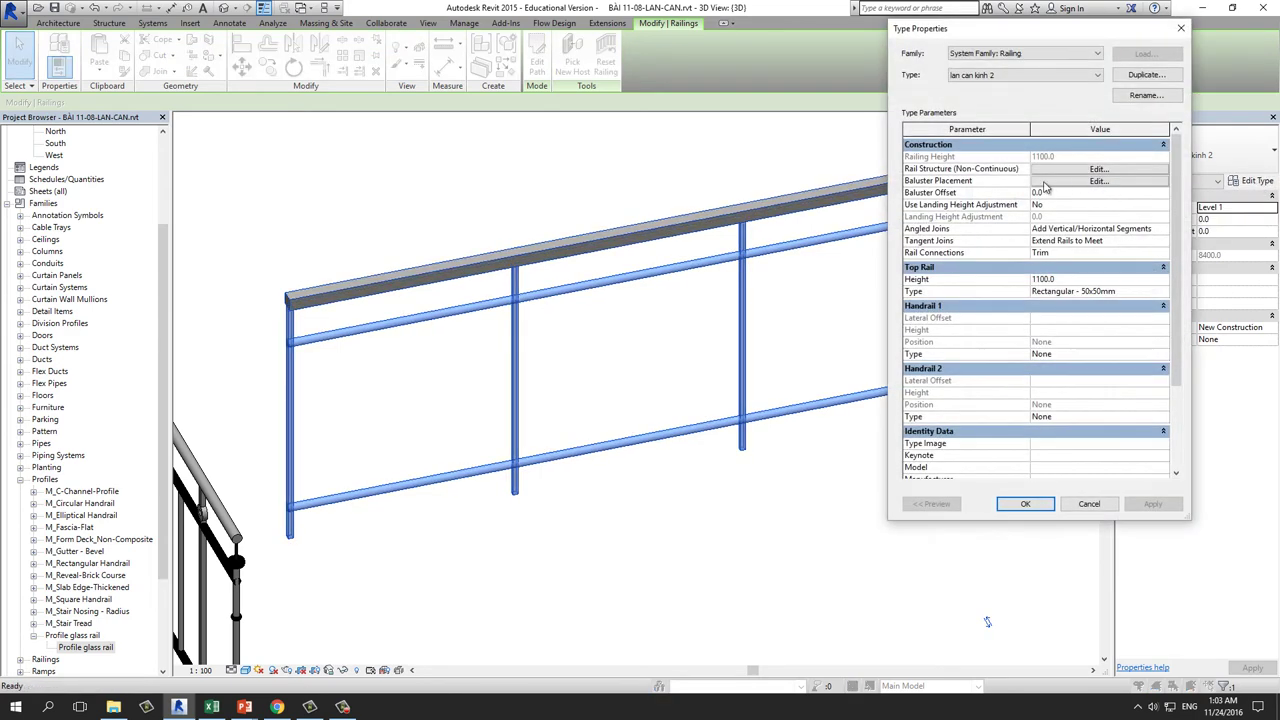
Add a new rail named 'Kinh' and move it up one position in the rail list.
click(1097, 169)
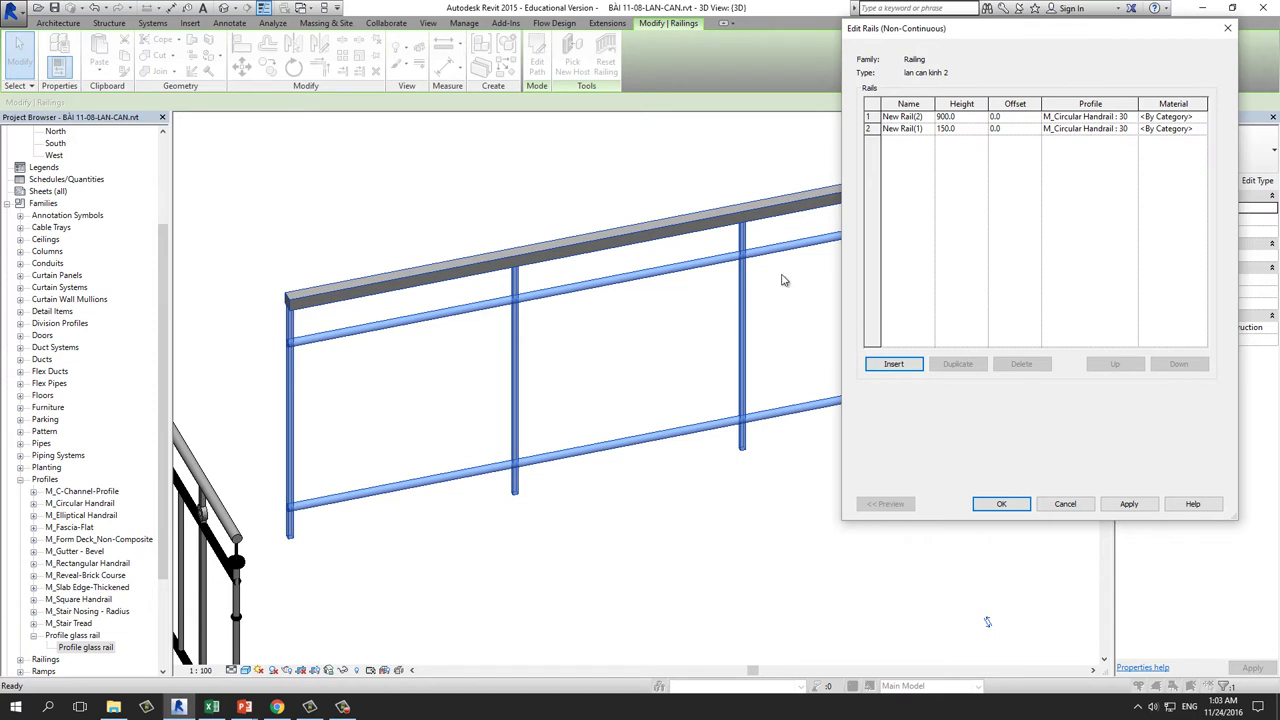
click(895, 366)
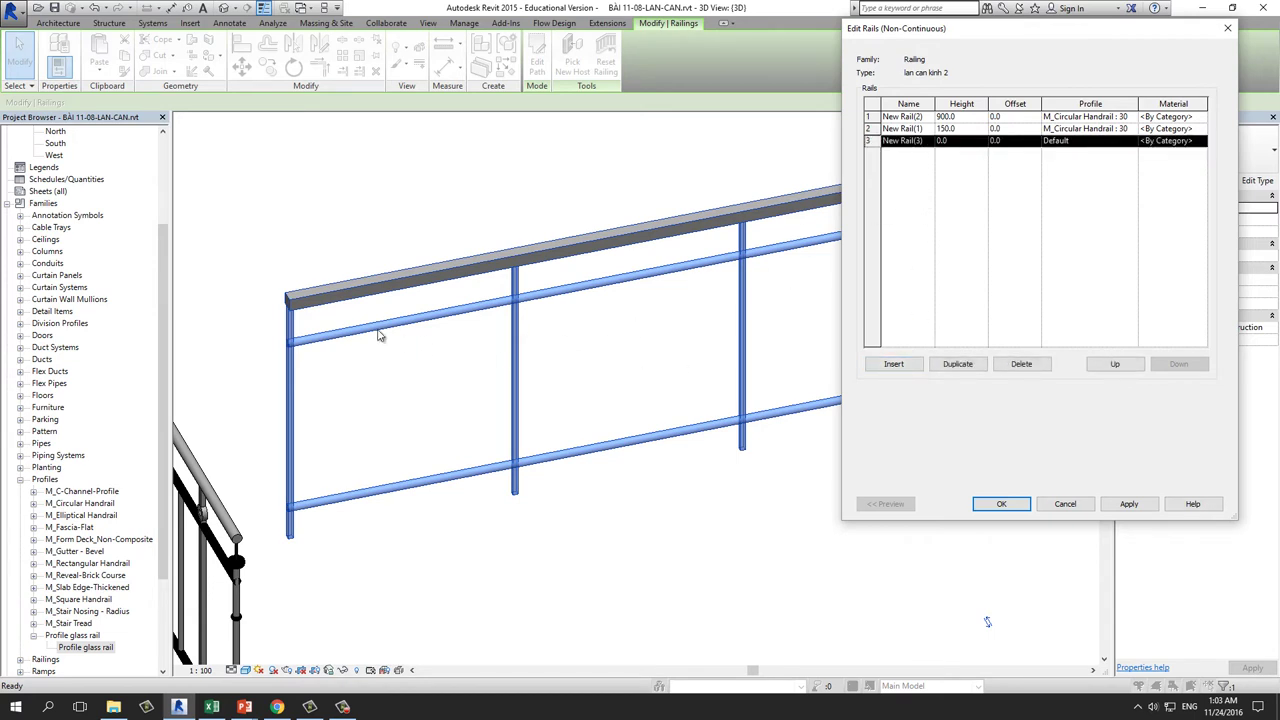
click(1115, 364)
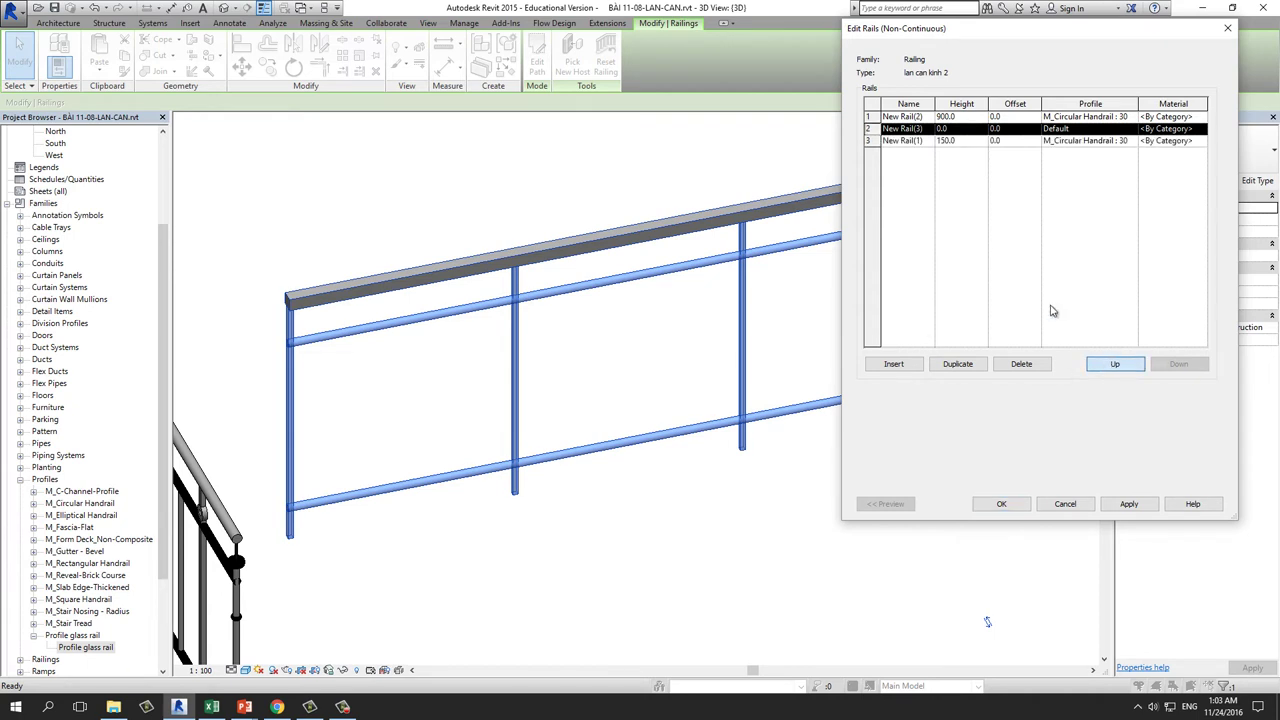
click(925, 133)
drag(925, 133, 826, 134)
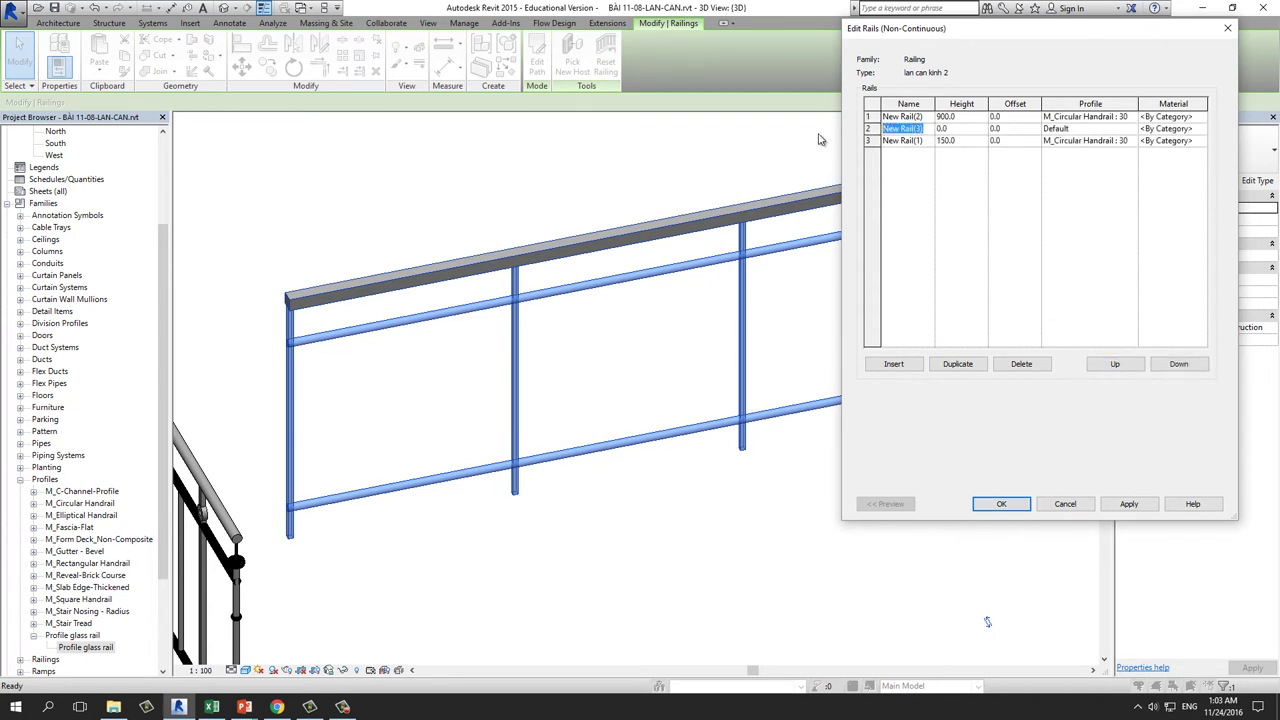
text(Kinh)
key(Tab)
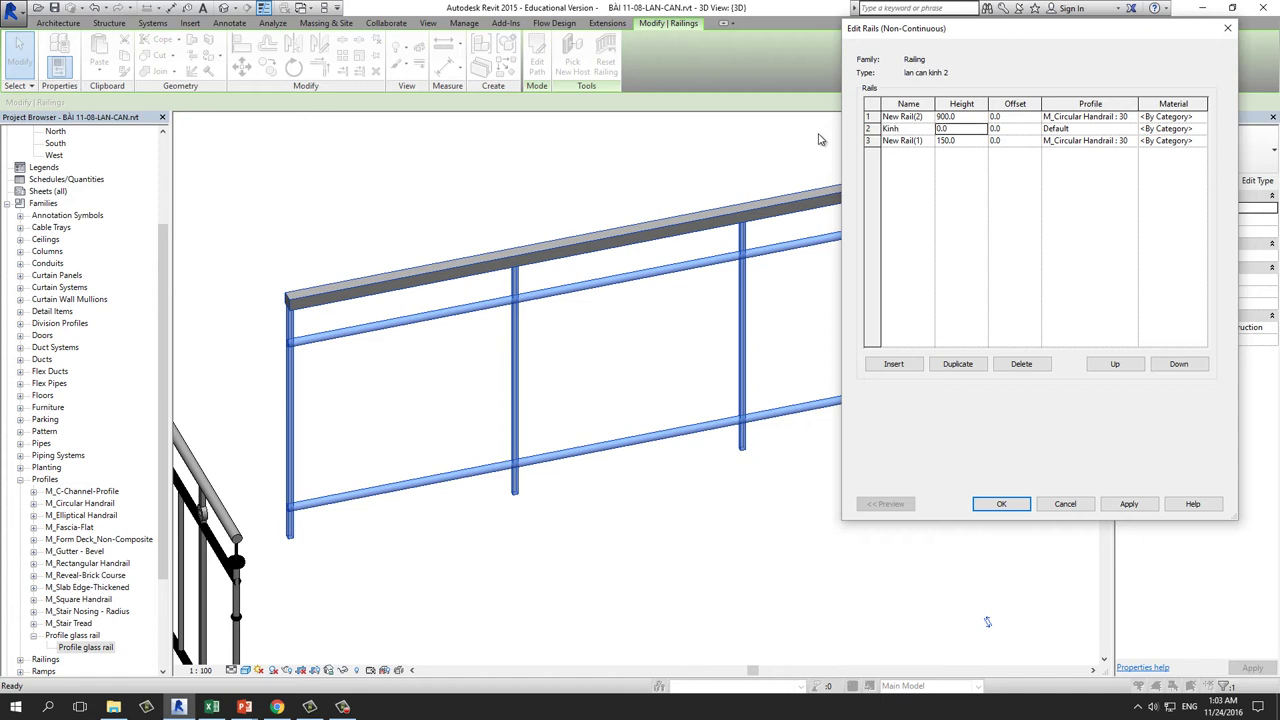
Give the Kinh rail the Profile glass rail profile and height 900, keeping the bottom rail at 150.0.
click(1134, 130)
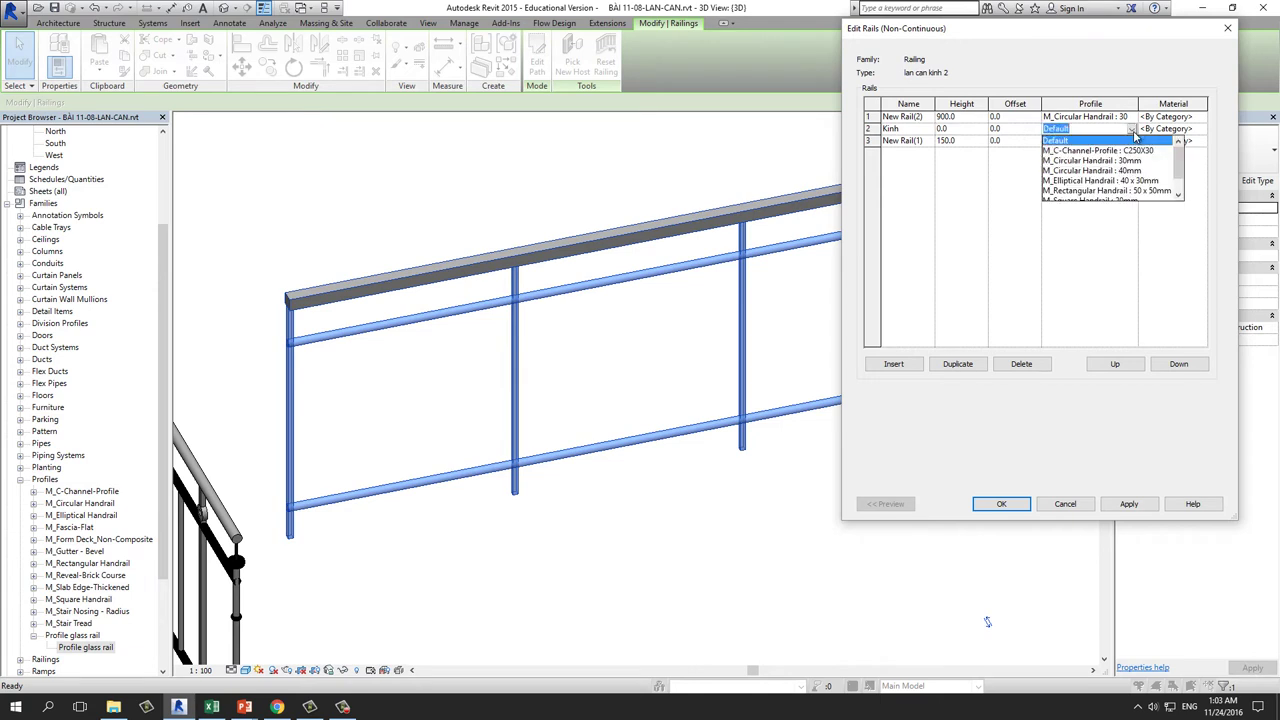
scroll(1118, 178, down, 1)
scroll(1118, 178, down, 1)
click(1112, 190)
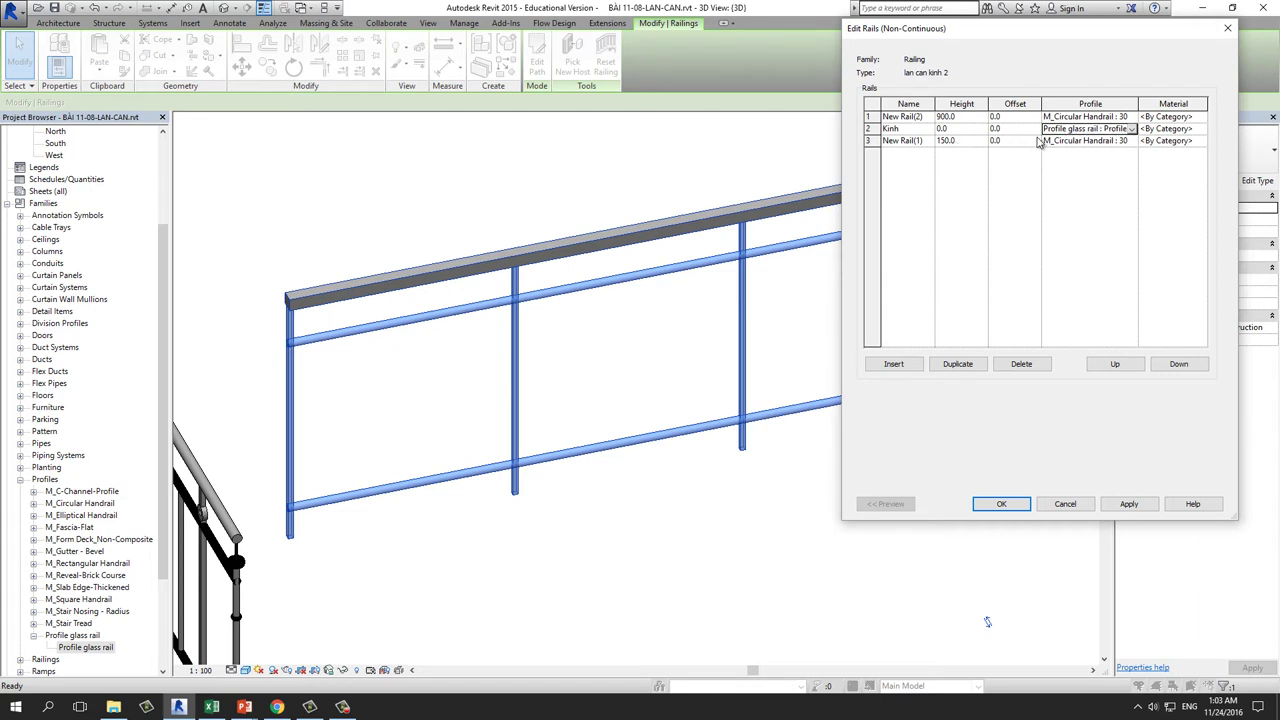
click(964, 140)
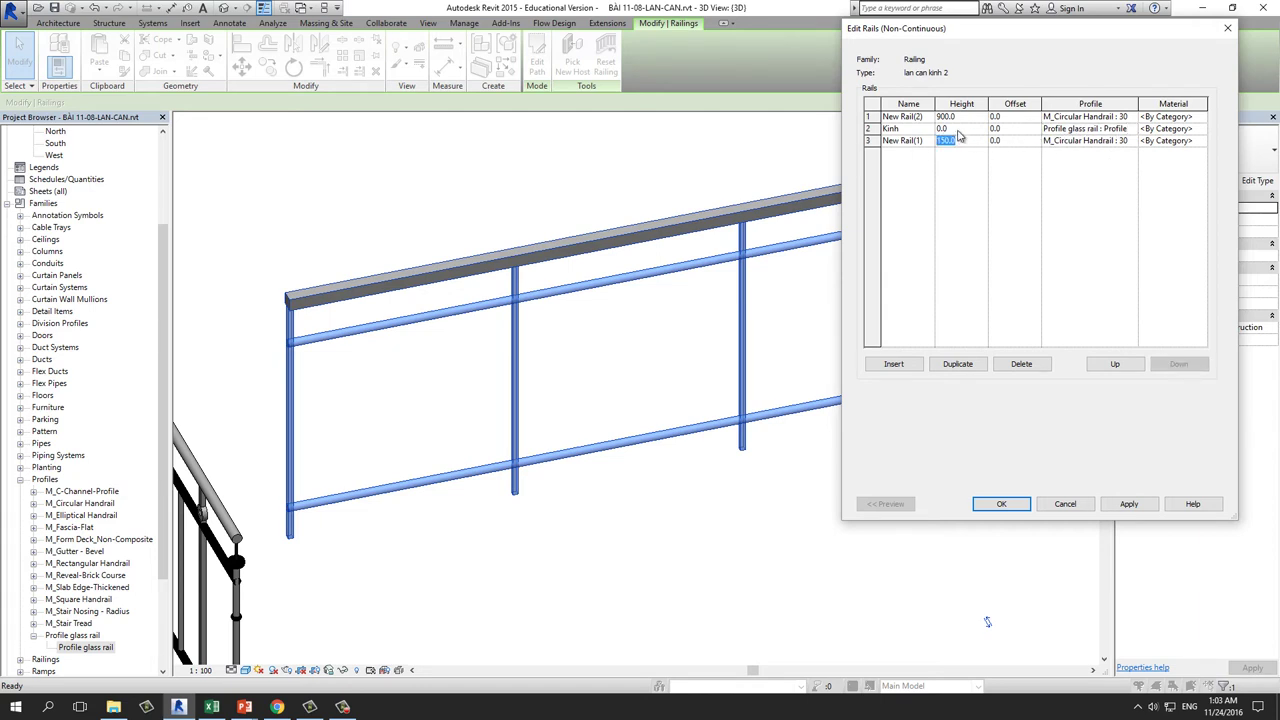
click(963, 120)
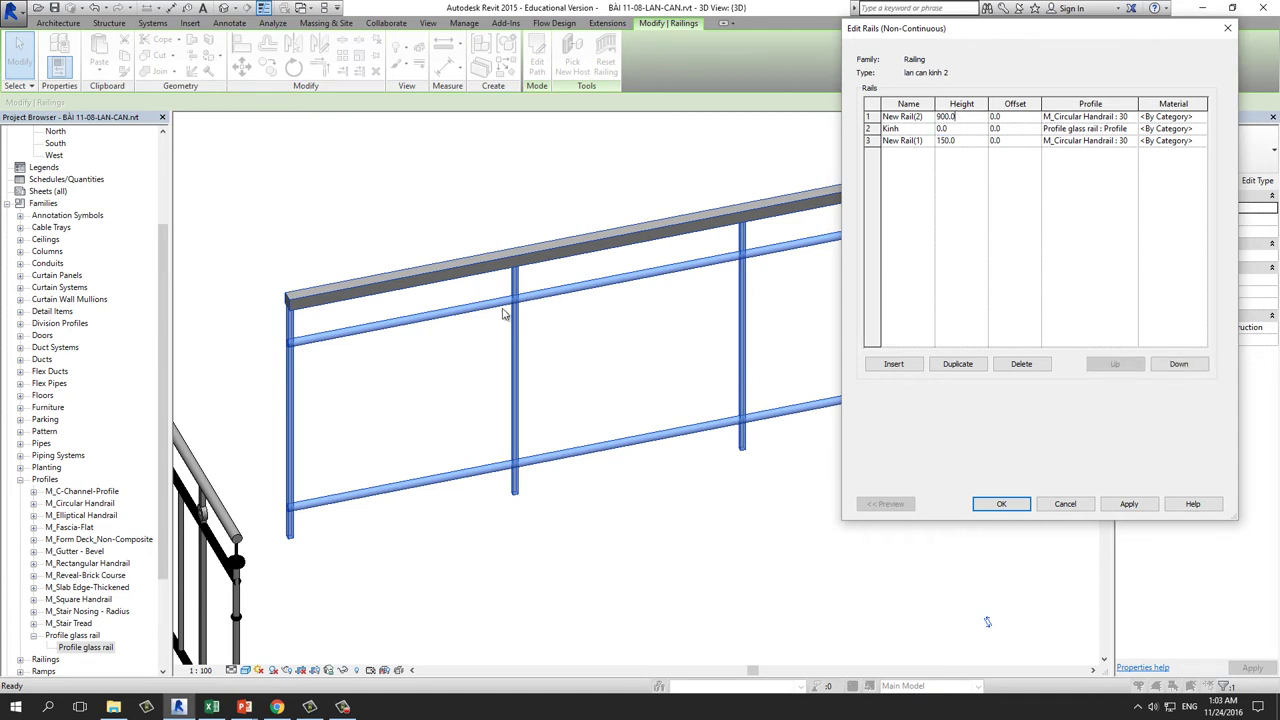
click(964, 128)
text(900)
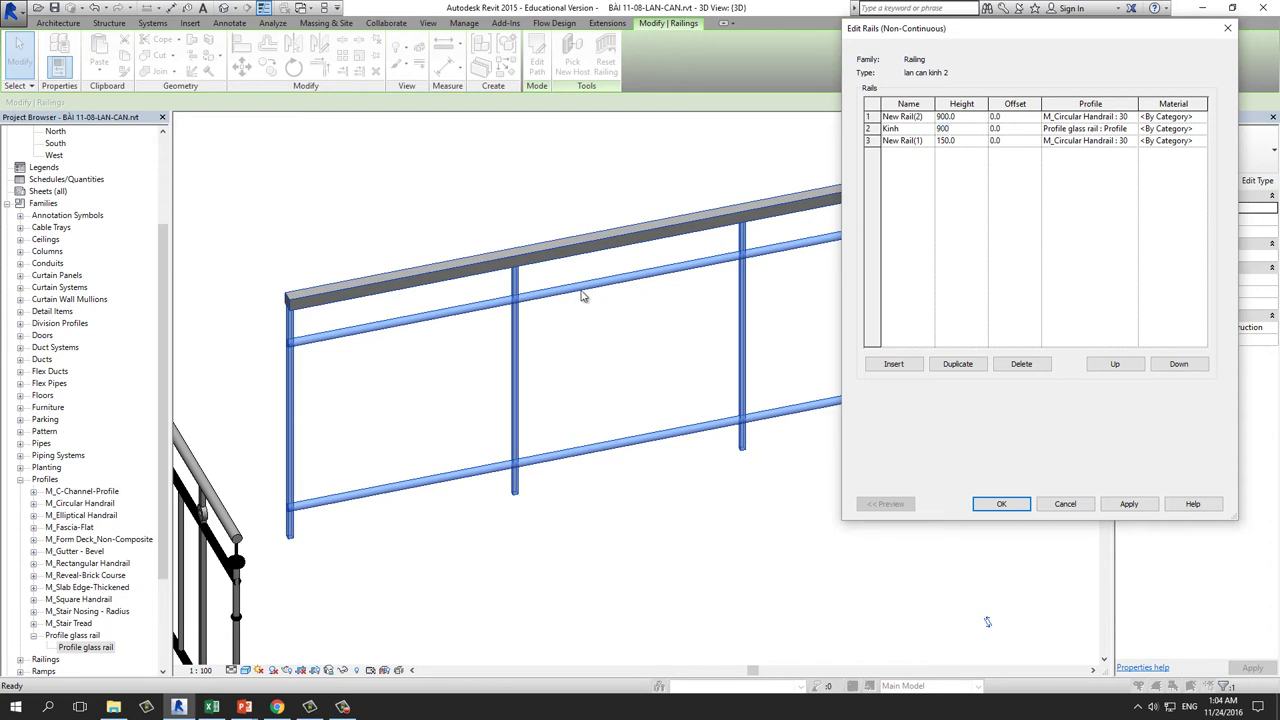
Commit the Kinh rail's 900 height and set its material to Glass.
click(960, 268)
click(1203, 129)
click(1203, 129)
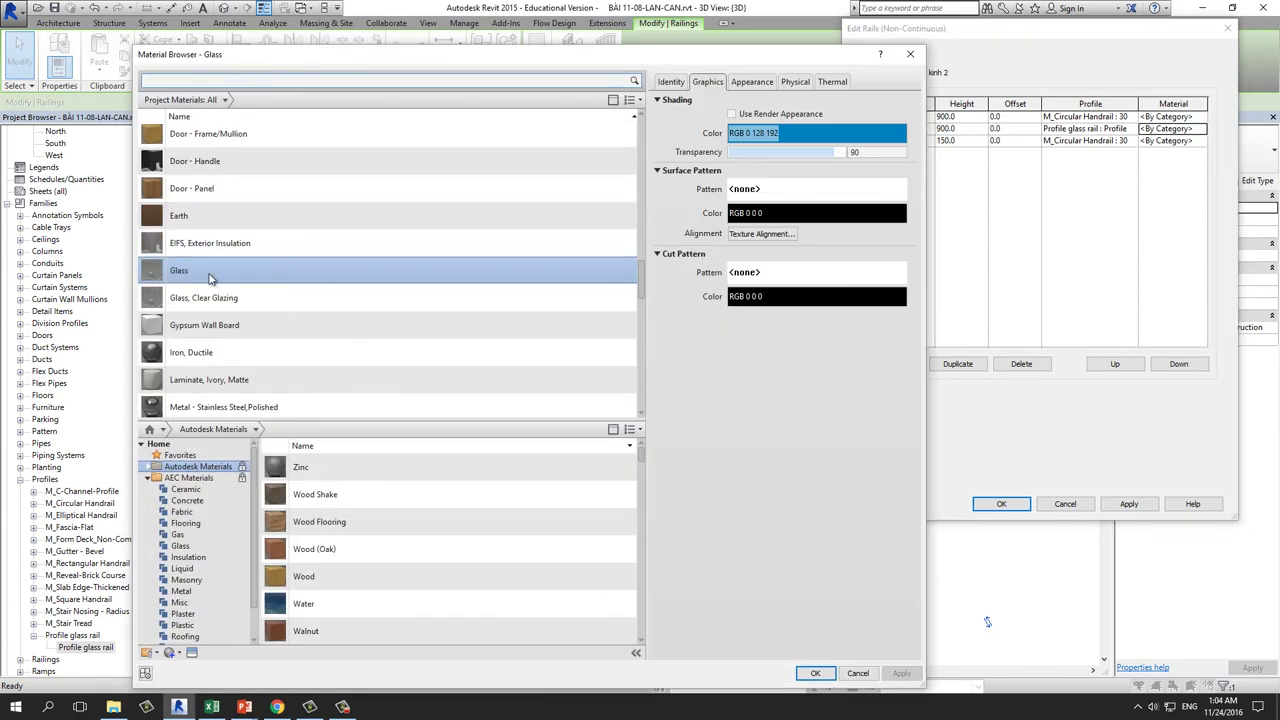
double_click(210, 280)
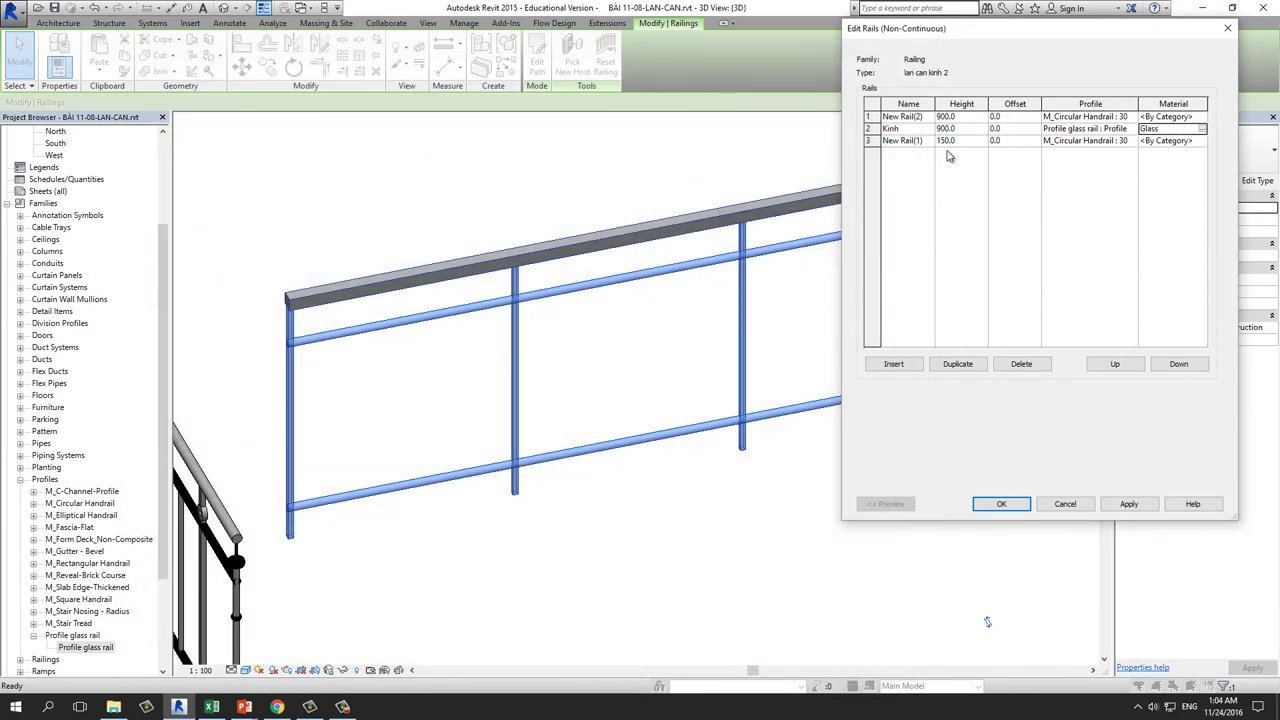
Set both remaining rails to Door - Frame material and apply to preview the glass panel.
click(1203, 117)
click(1203, 117)
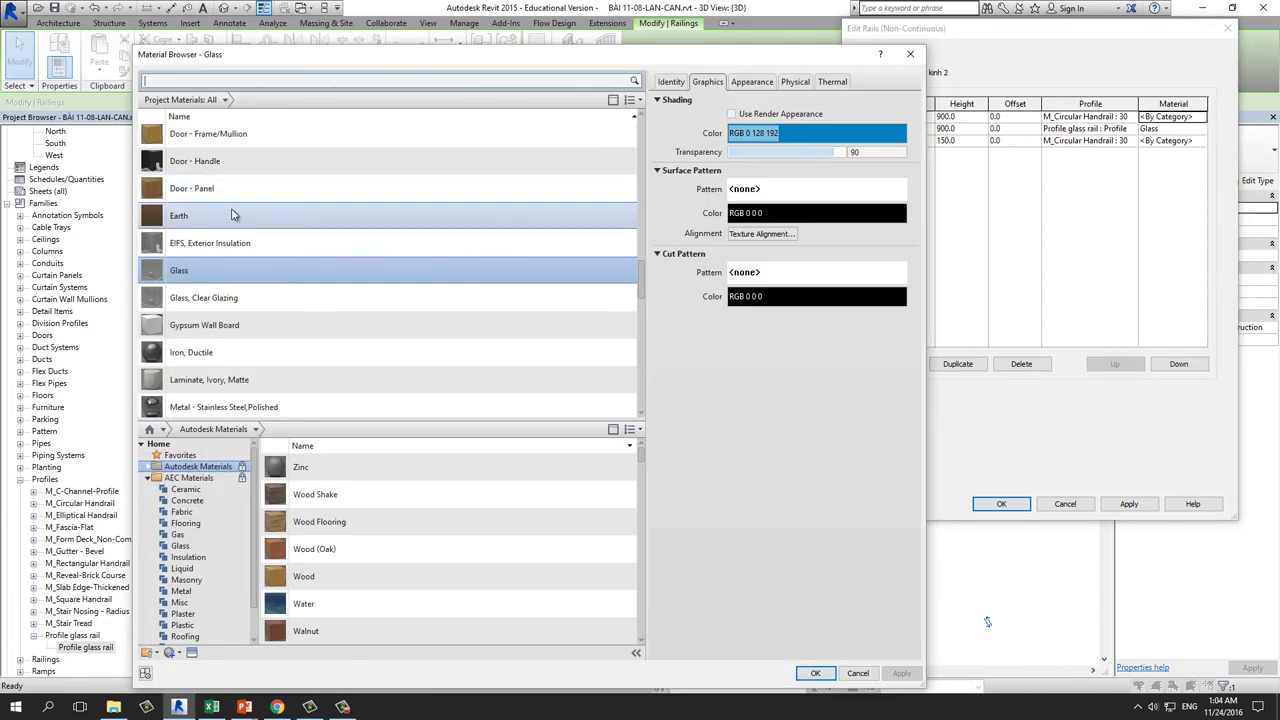
double_click(232, 215)
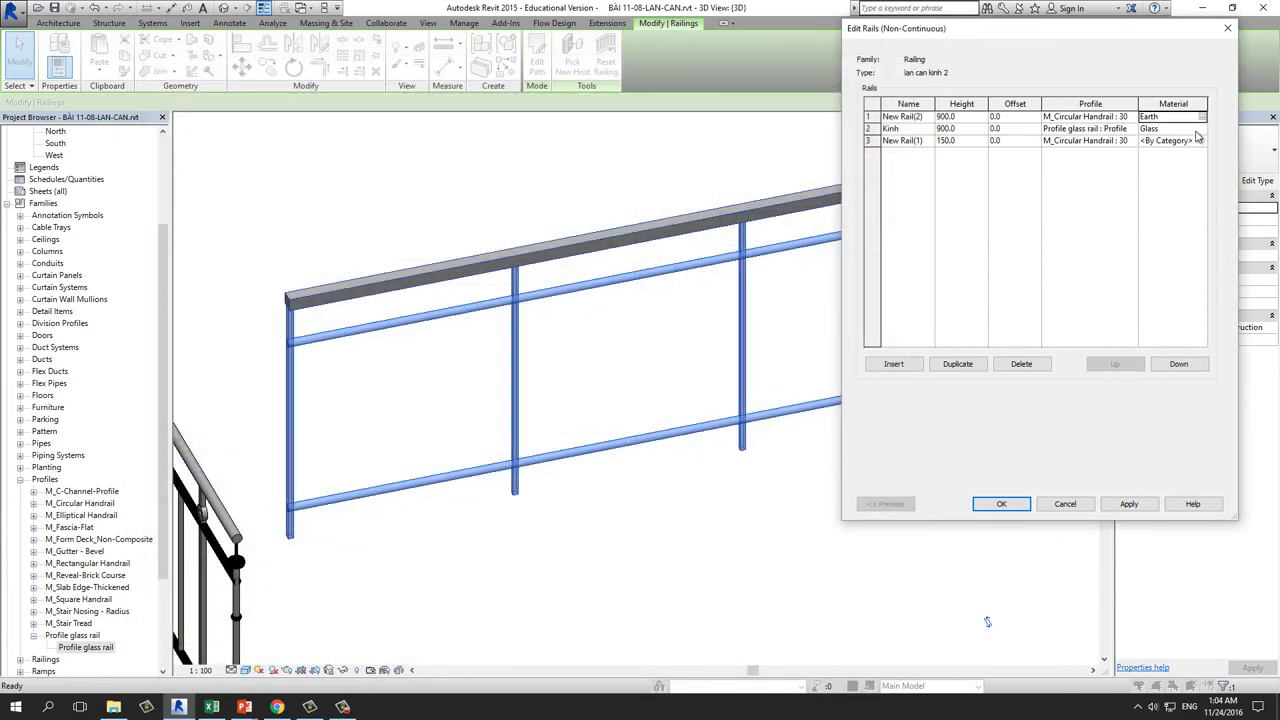
click(1203, 117)
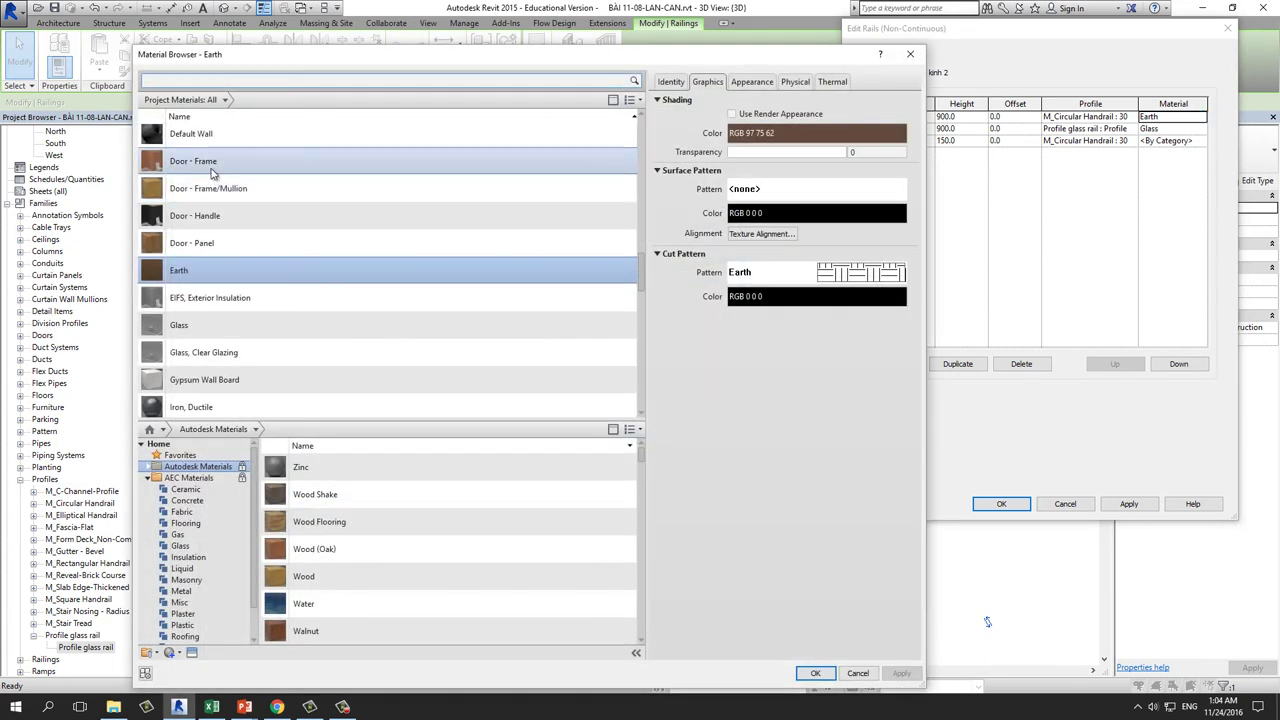
double_click(211, 166)
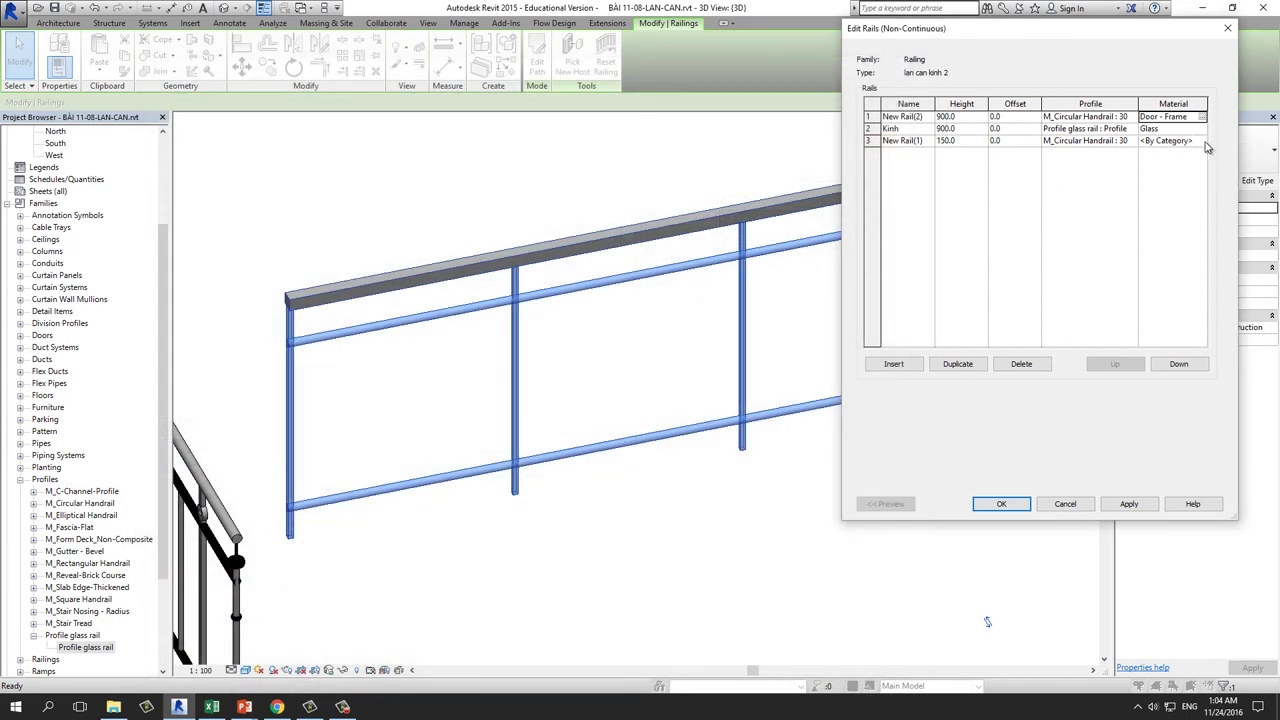
click(1170, 141)
click(1203, 141)
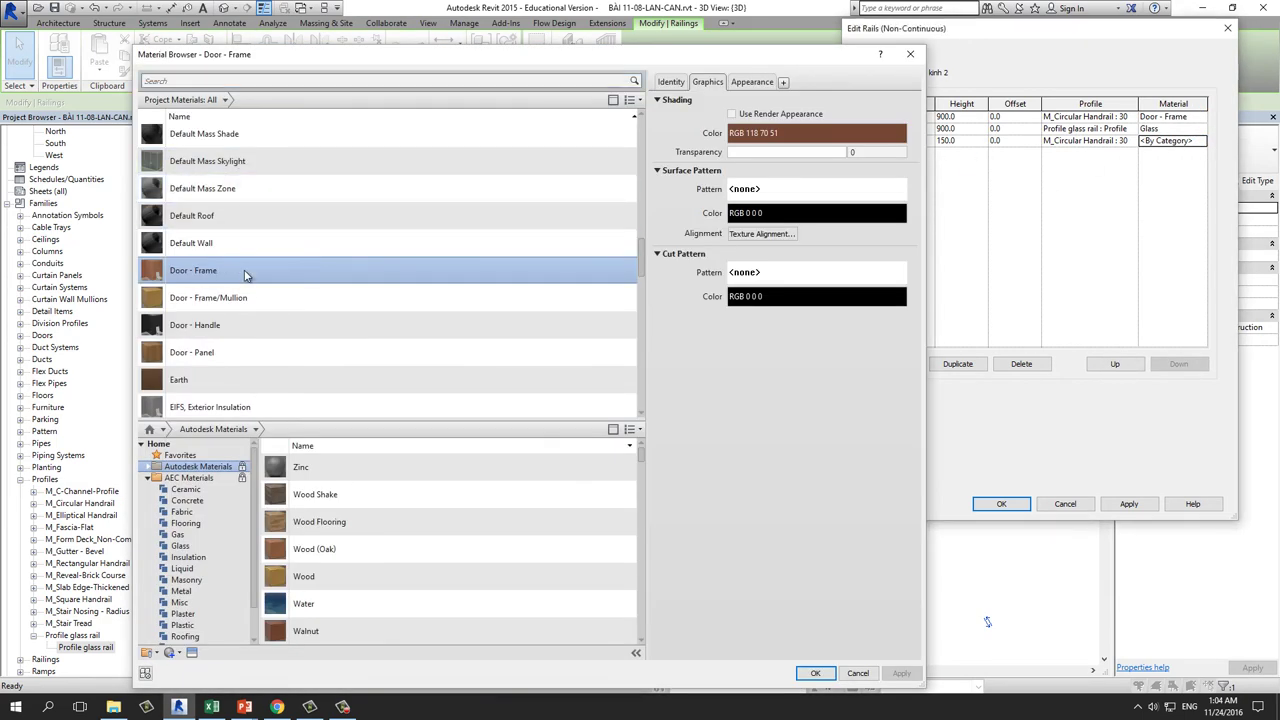
double_click(245, 275)
click(1125, 503)
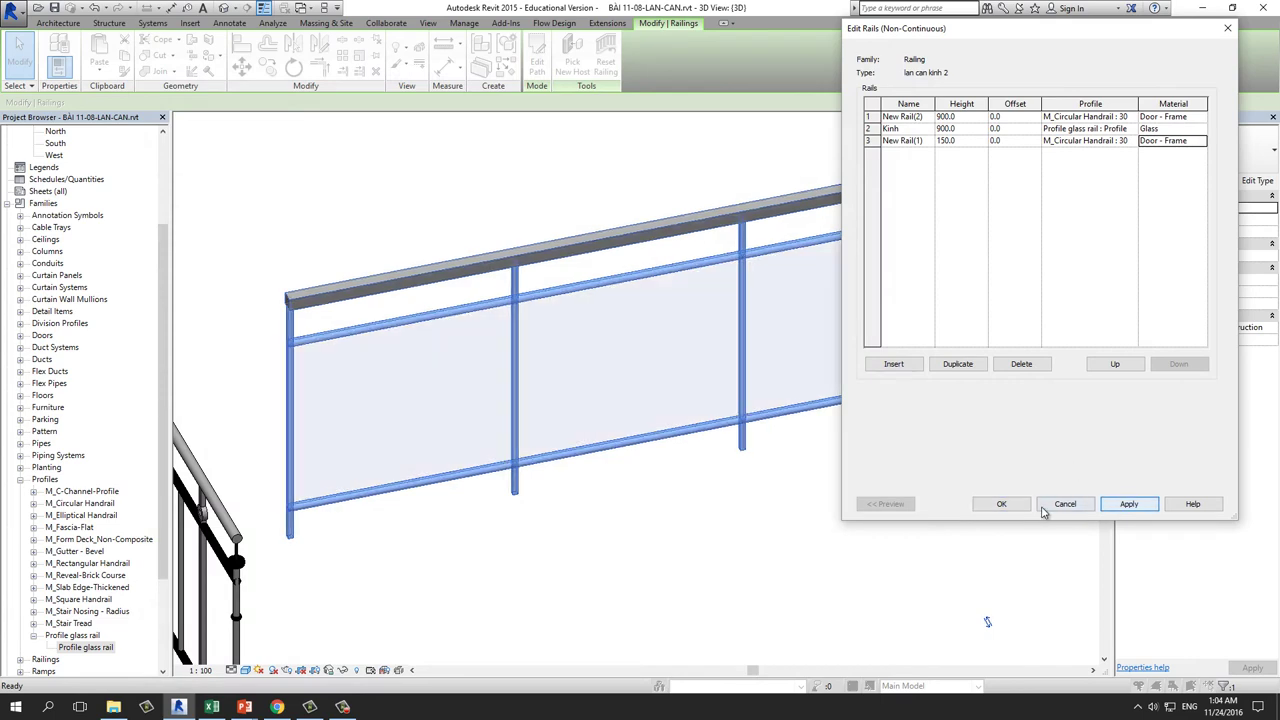
Save the rail and type settings and view the glass-panel railing in 3D.
click(1001, 503)
click(1006, 503)
scroll(670, 364, down, 2)
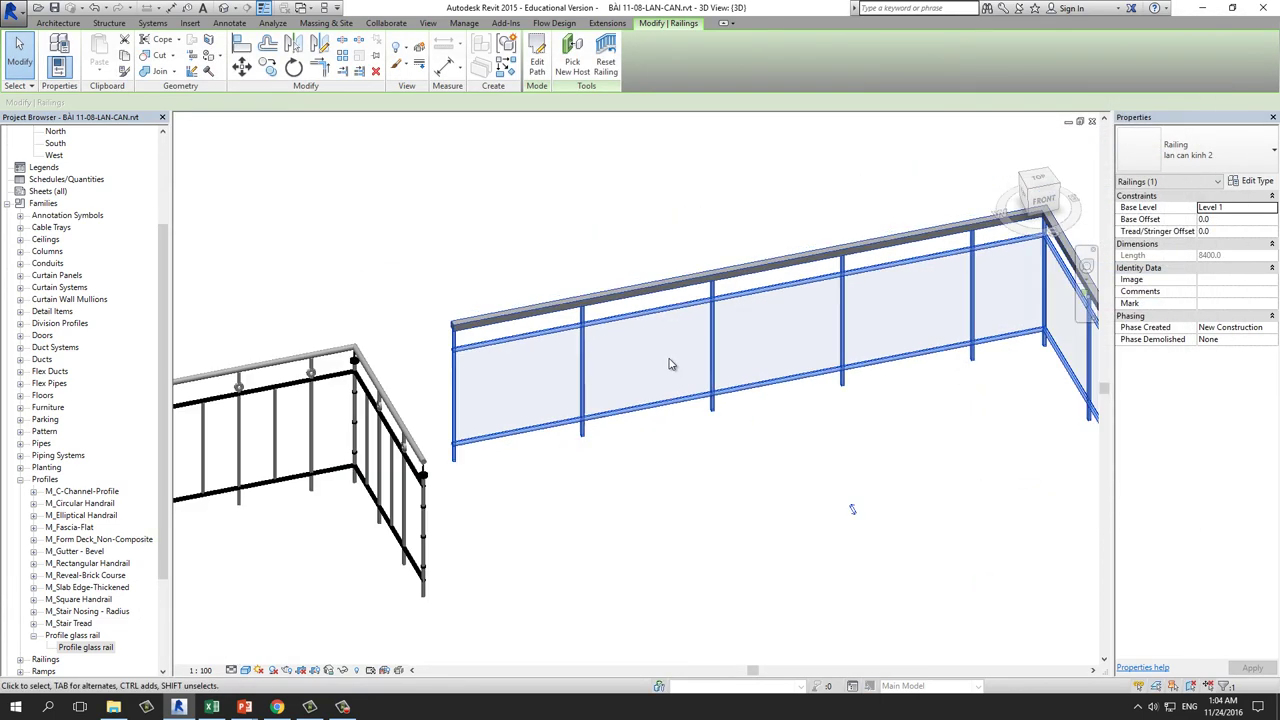
scroll(670, 364, down, 2)
shift+middle_drag(670, 364, 758, 437)
scroll(758, 437, down, 3)
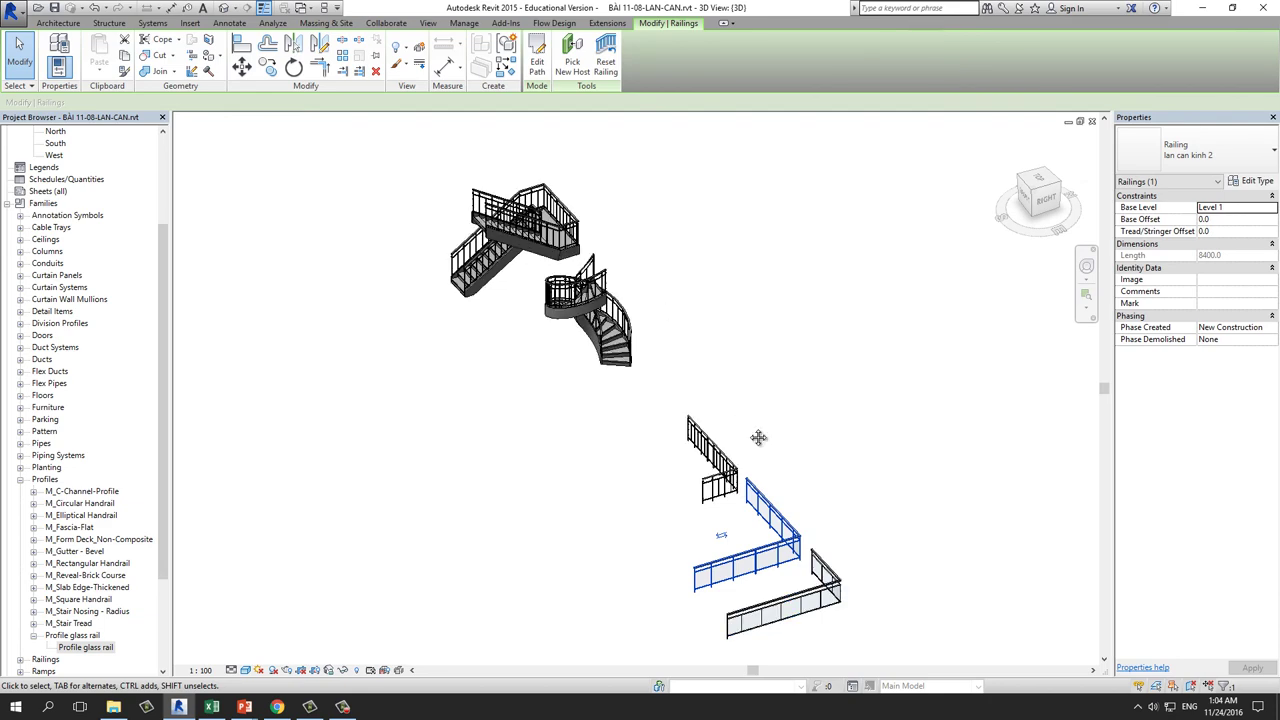
scroll(758, 437, up, 2)
scroll(674, 289, up, 2)
scroll(620, 429, up, 3)
scroll(612, 444, up, 2)
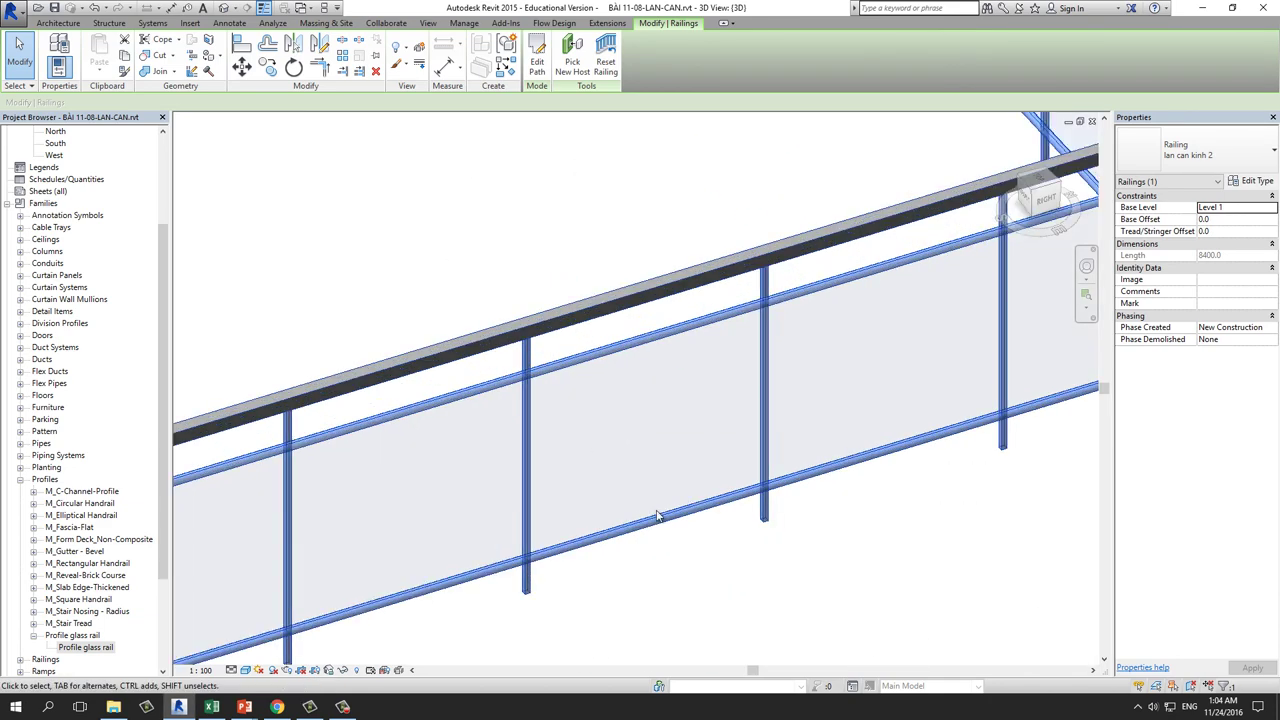
key(Escape)
Orbit and zoom around the glass railing toward the spiral staircase.
mouse_move(757, 509)
shift+middle_down()
mouse_move(792, 566)
mouse_move(872, 471)
mouse_move(863, 411)
mouse_move(740, 483)
mouse_move(860, 417)
mouse_move(778, 420)
mouse_move(817, 514)
shift+middle_up()
scroll(817, 514, up, 2)
scroll(989, 440, up, 2)
scroll(966, 435, up, 1)
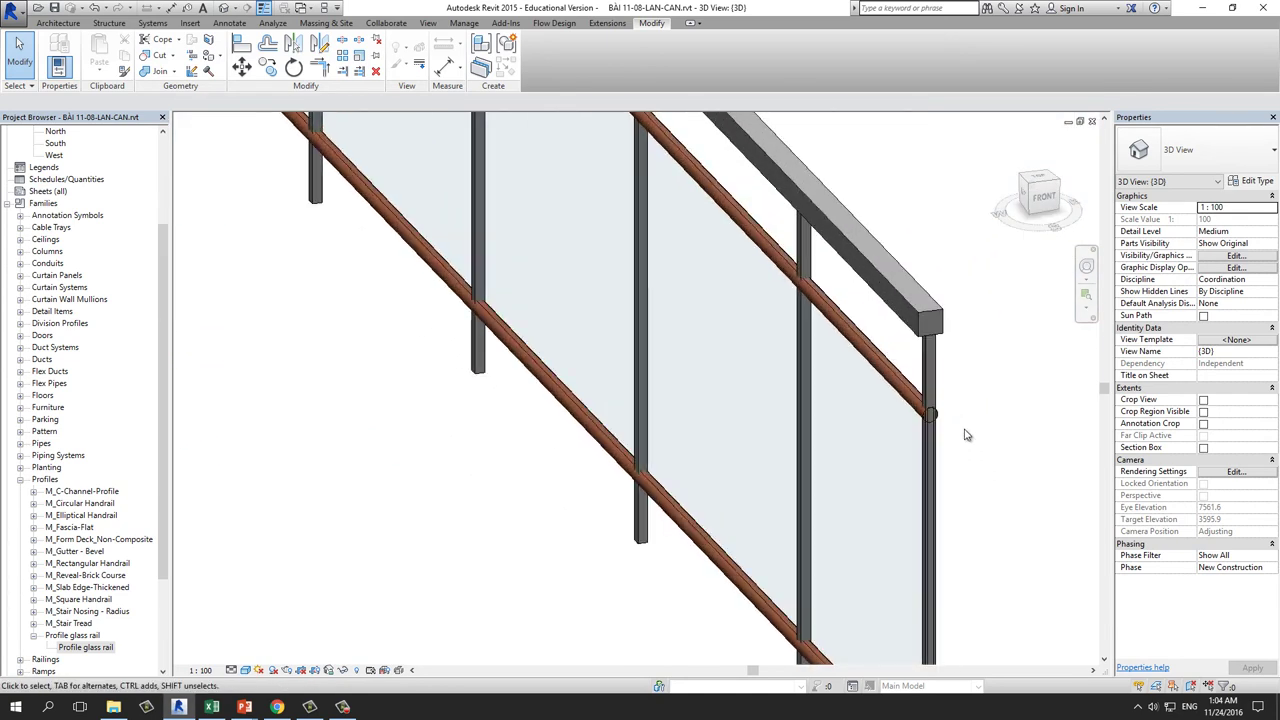
scroll(966, 435, up, 1)
scroll(910, 395, up, 2)
scroll(869, 360, up, 1)
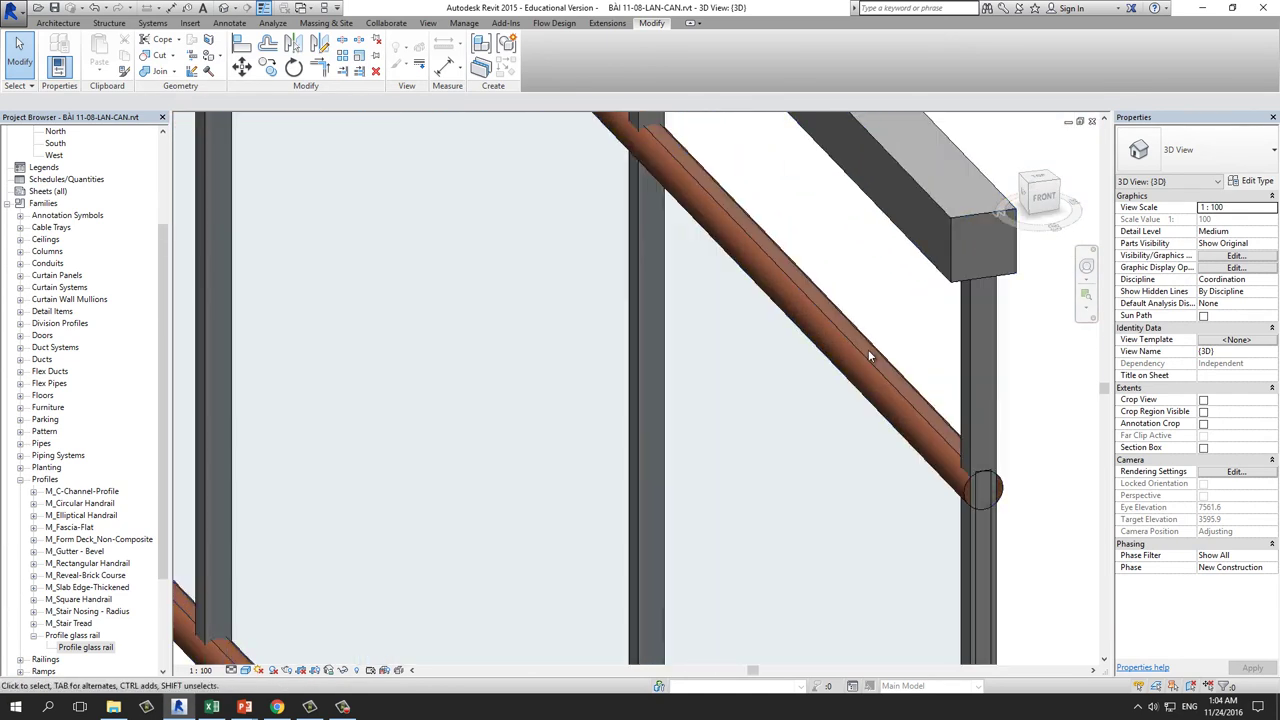
scroll(900, 380, down, 2)
scroll(913, 352, down, 2)
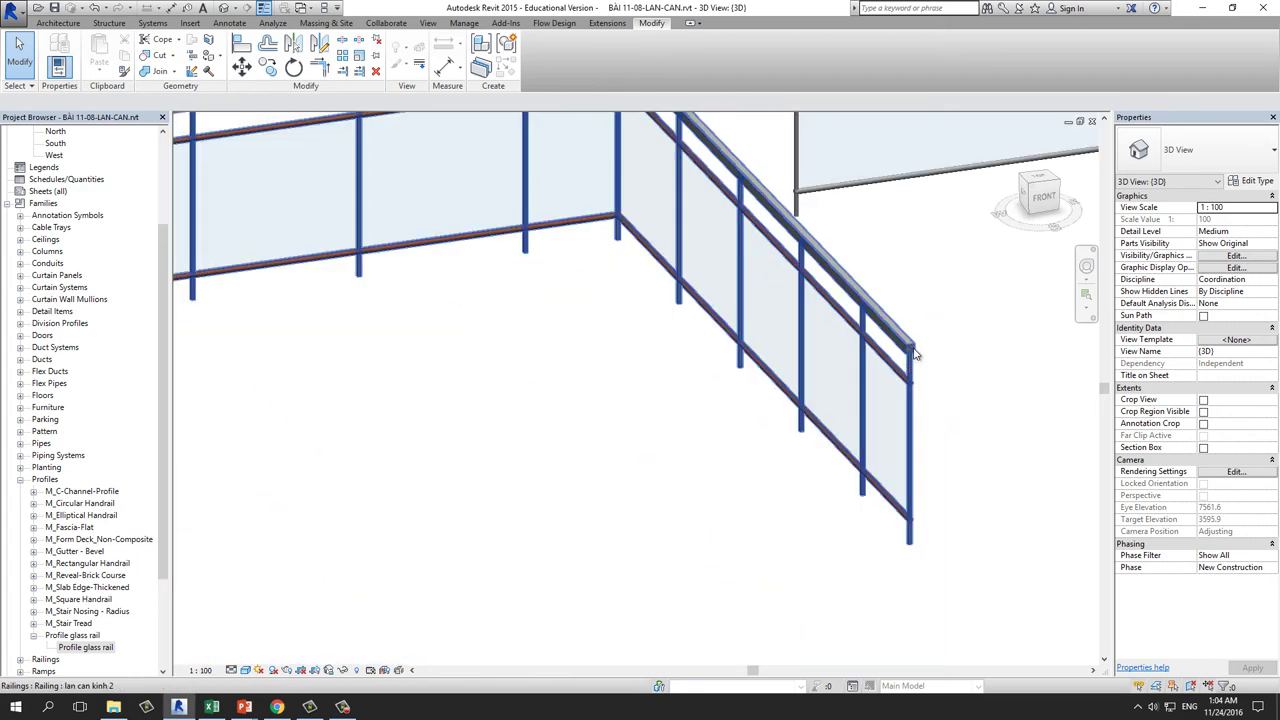
scroll(913, 352, down, 3)
mouse_move(943, 366)
shift+middle_down()
mouse_move(420, 318)
mouse_move(757, 441)
mouse_move(749, 414)
mouse_move(811, 476)
mouse_move(770, 493)
shift+middle_up()
scroll(420, 318, up, 3)
Switch the spiral staircase railing to lan can kinh 2 and orbit around to inspect it.
click(835, 455)
click(1205, 165)
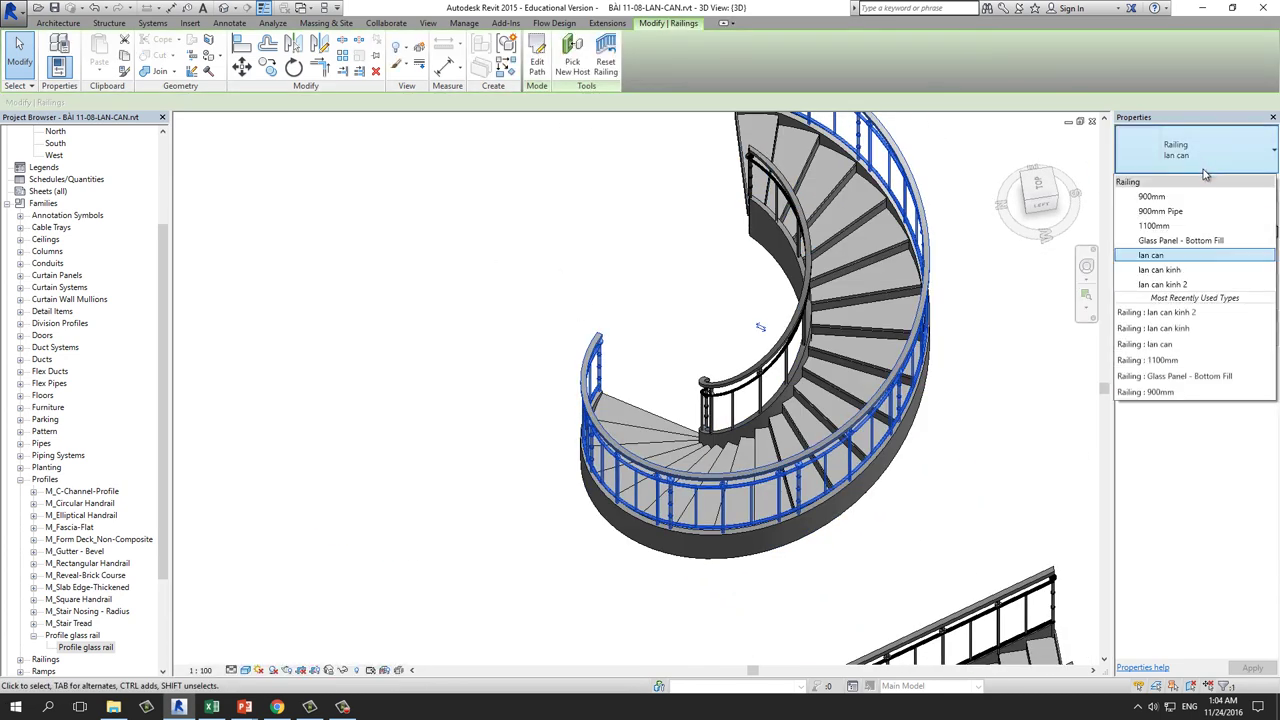
click(1162, 284)
click(949, 516)
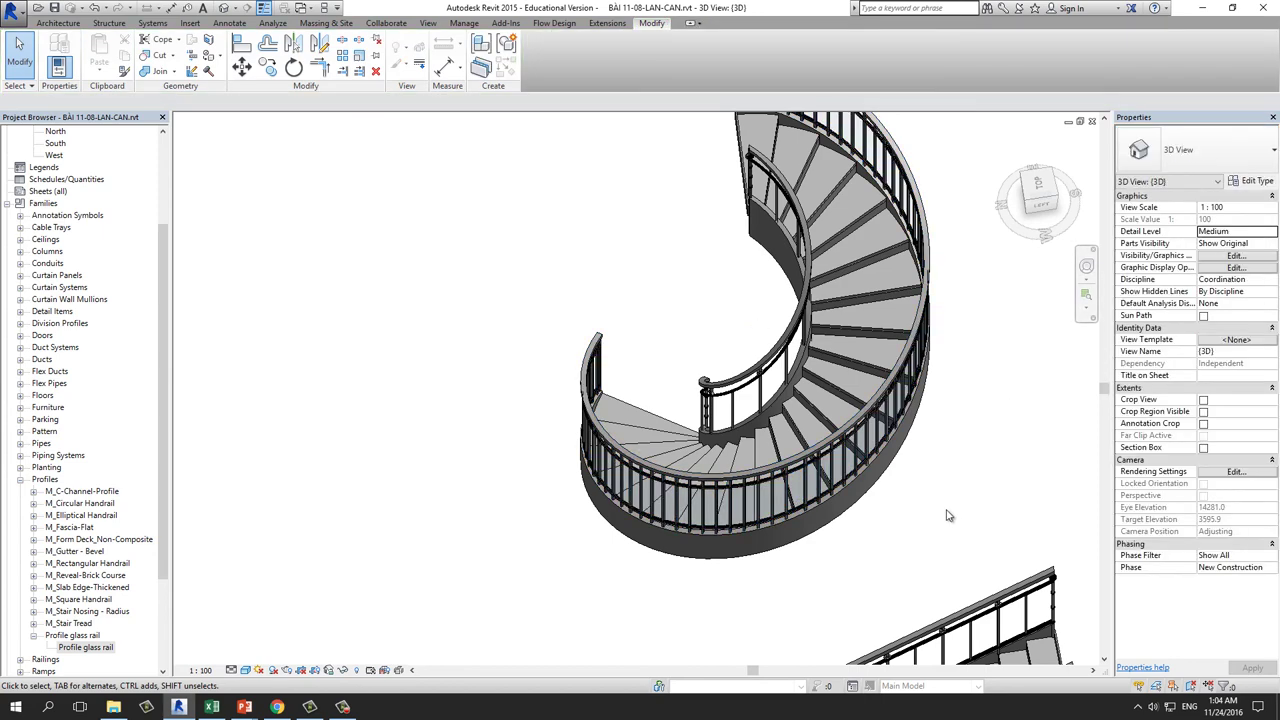
mouse_move(949, 516)
shift+middle_down()
mouse_move(820, 483)
mouse_move(674, 391)
shift+middle_up()
click(358, 231)
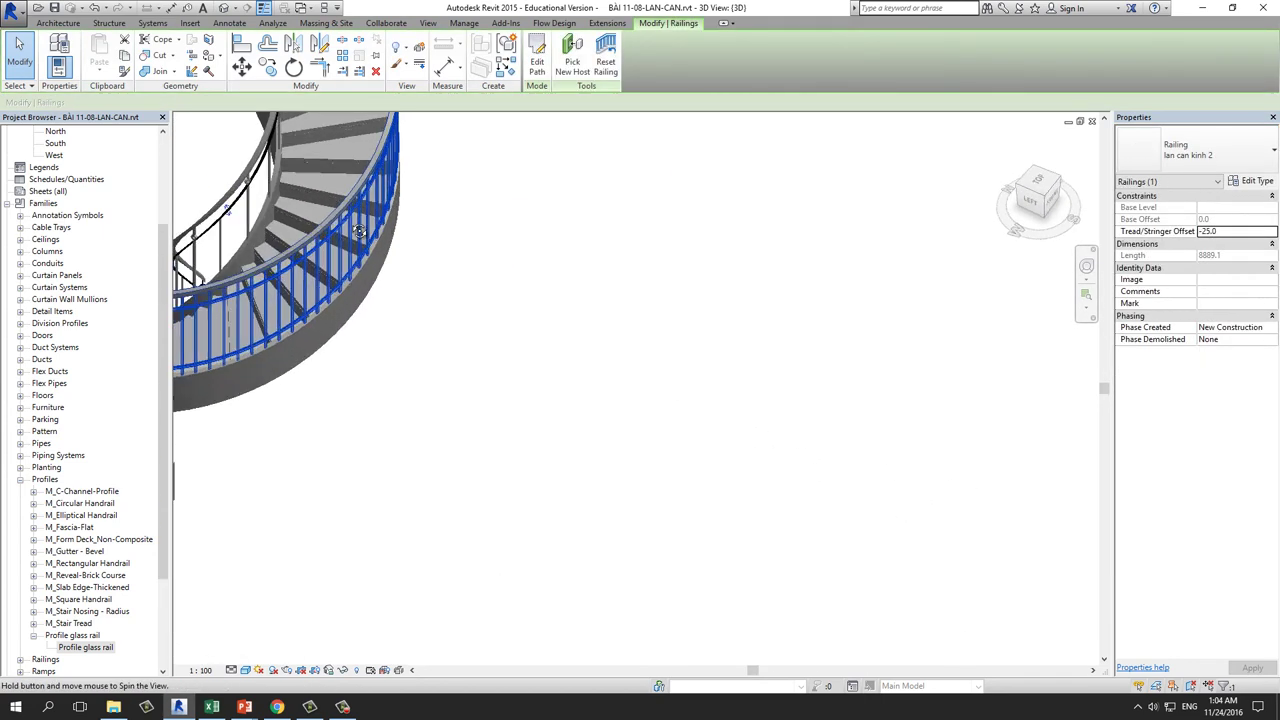
mouse_move(358, 231)
shift+middle_down()
mouse_move(843, 509)
mouse_move(837, 377)
mouse_move(600, 429)
mouse_move(820, 377)
mouse_move(737, 443)
mouse_move(734, 480)
mouse_move(814, 423)
mouse_move(1011, 357)
mouse_move(706, 282)
shift+middle_up()
click(731, 450)
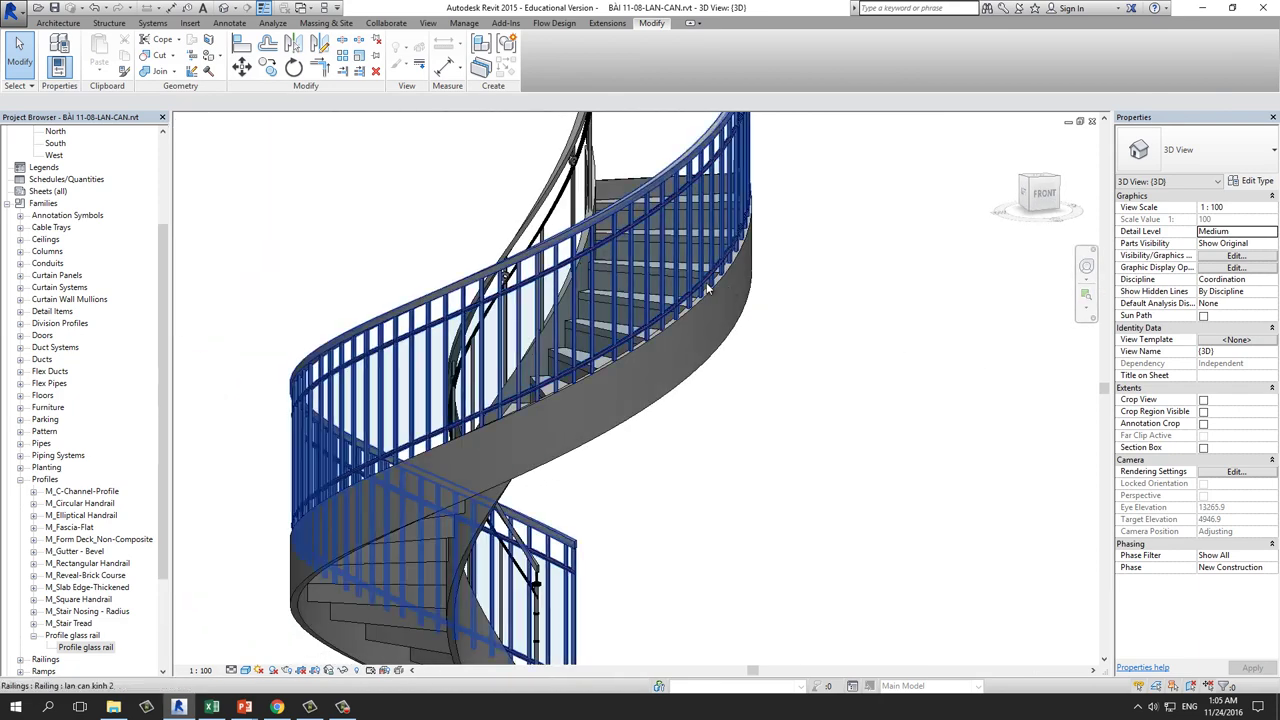
scroll(706, 282, up, 3)
shift+middle_drag(524, 315, 494, 296)
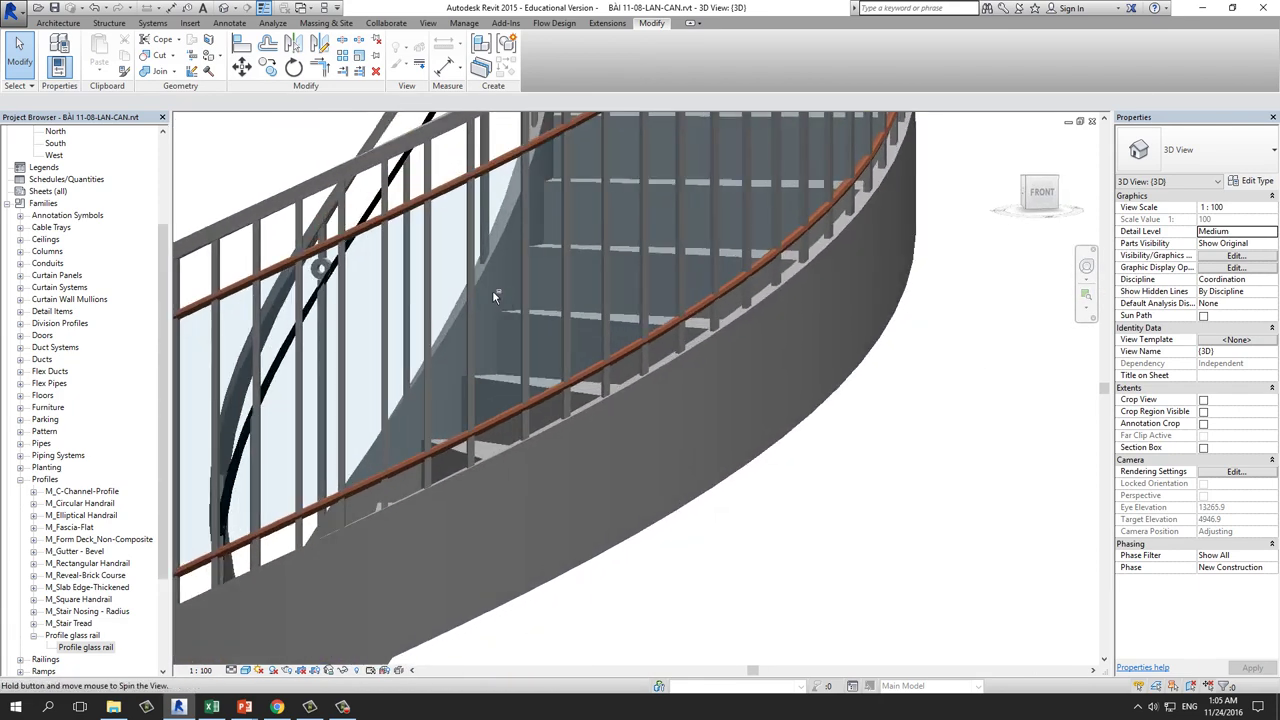
scroll(494, 296, down, 1)
scroll(494, 296, down, 1)
scroll(600, 305, down, 2)
scroll(712, 314, down, 3)
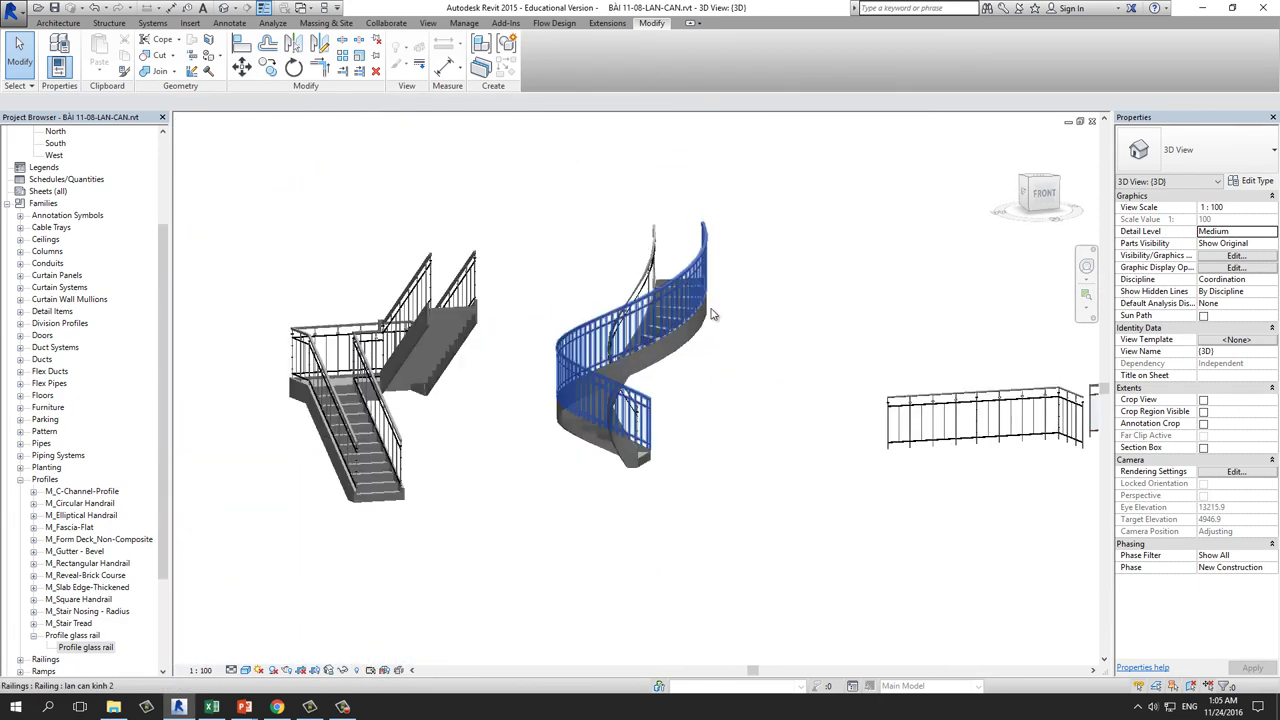
shift+middle_drag(712, 314, 730, 389)
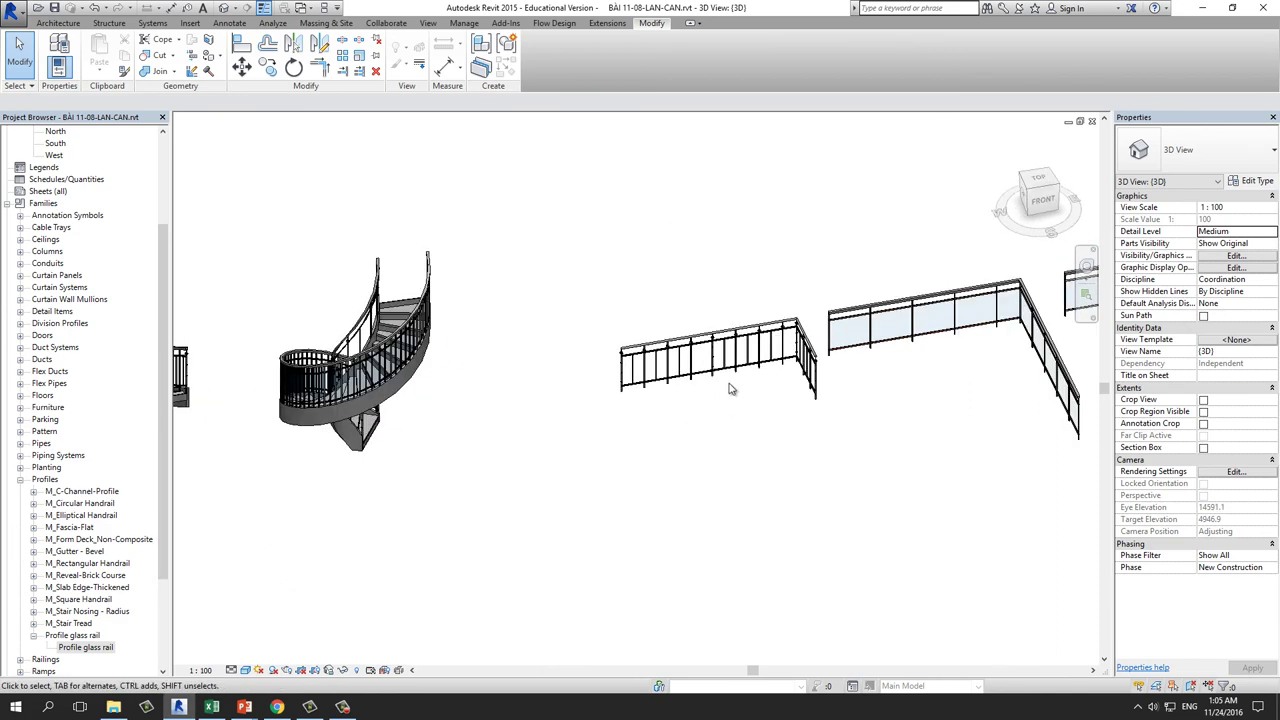
scroll(730, 389, up, 1)
scroll(790, 391, up, 2)
scroll(870, 393, up, 1)
scroll(938, 395, up, 1)
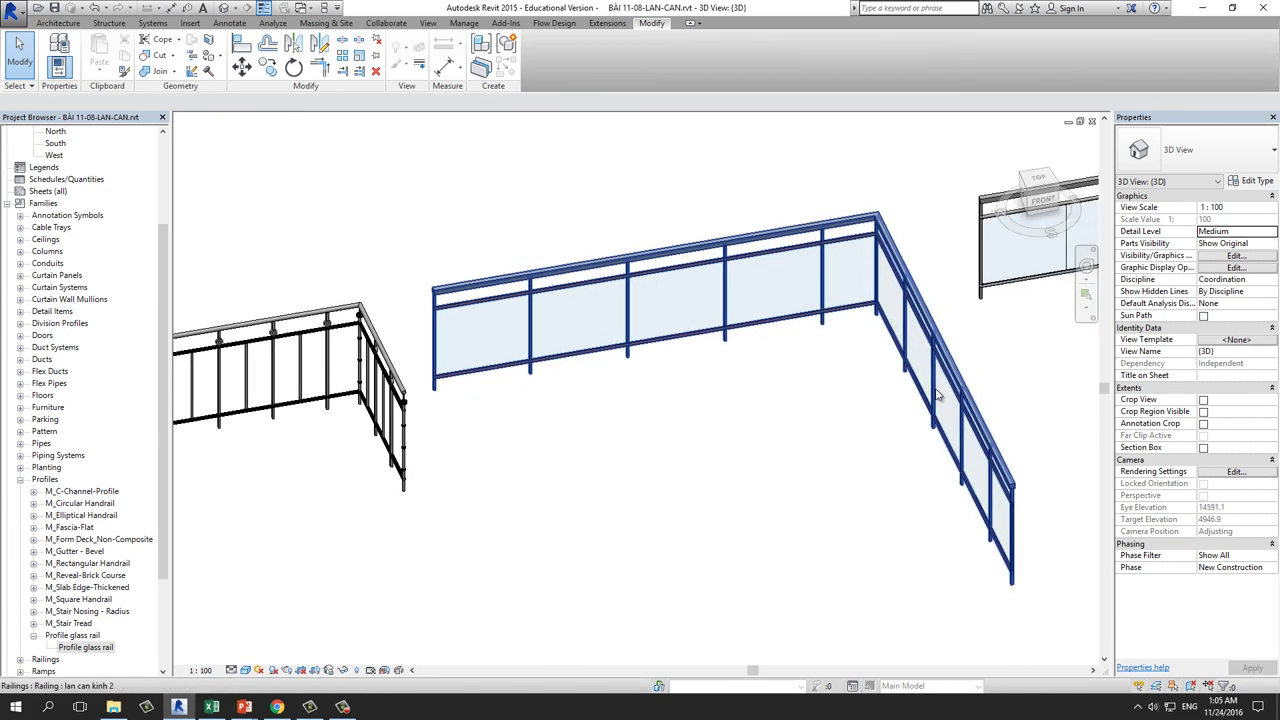
scroll(938, 395, down, 3)
shift+middle_drag(938, 395, 814, 305)
scroll(708, 312, up, 3)
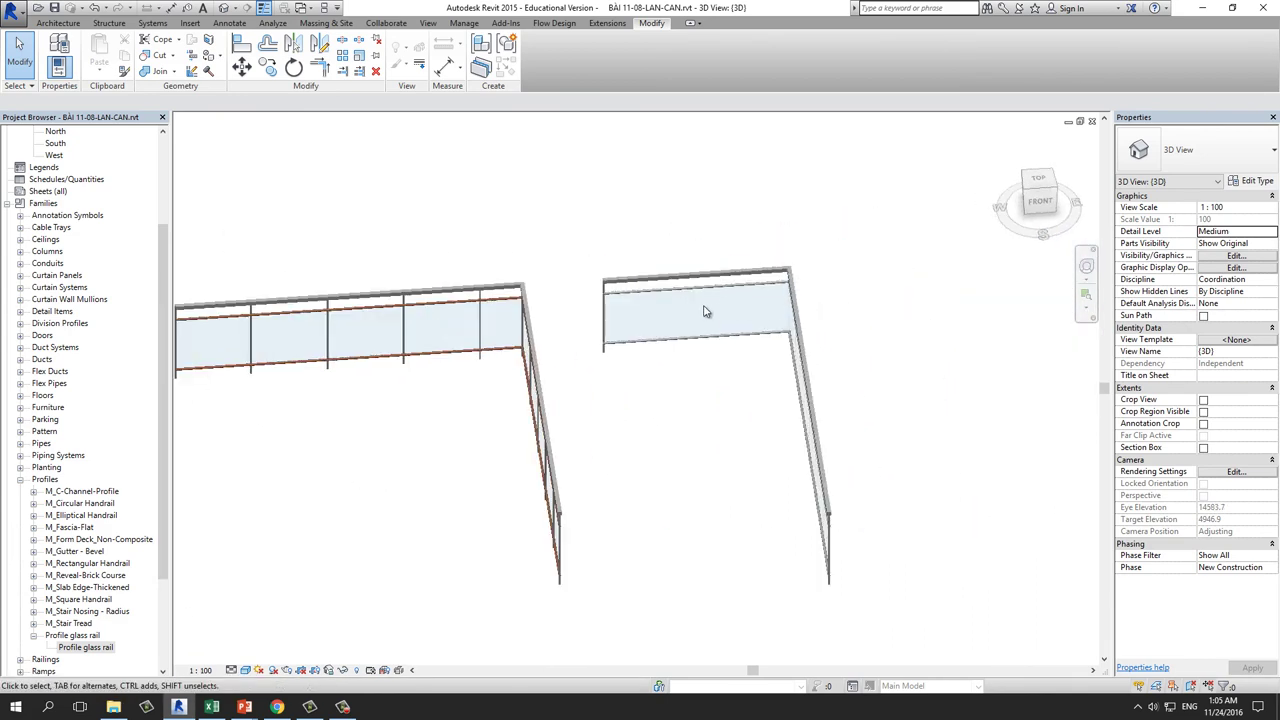
mouse_move(704, 312)
shift+middle_down()
mouse_move(674, 331)
mouse_move(700, 300)
shift+middle_up()
scroll(740, 280, up, 2)
scroll(798, 250, up, 2)
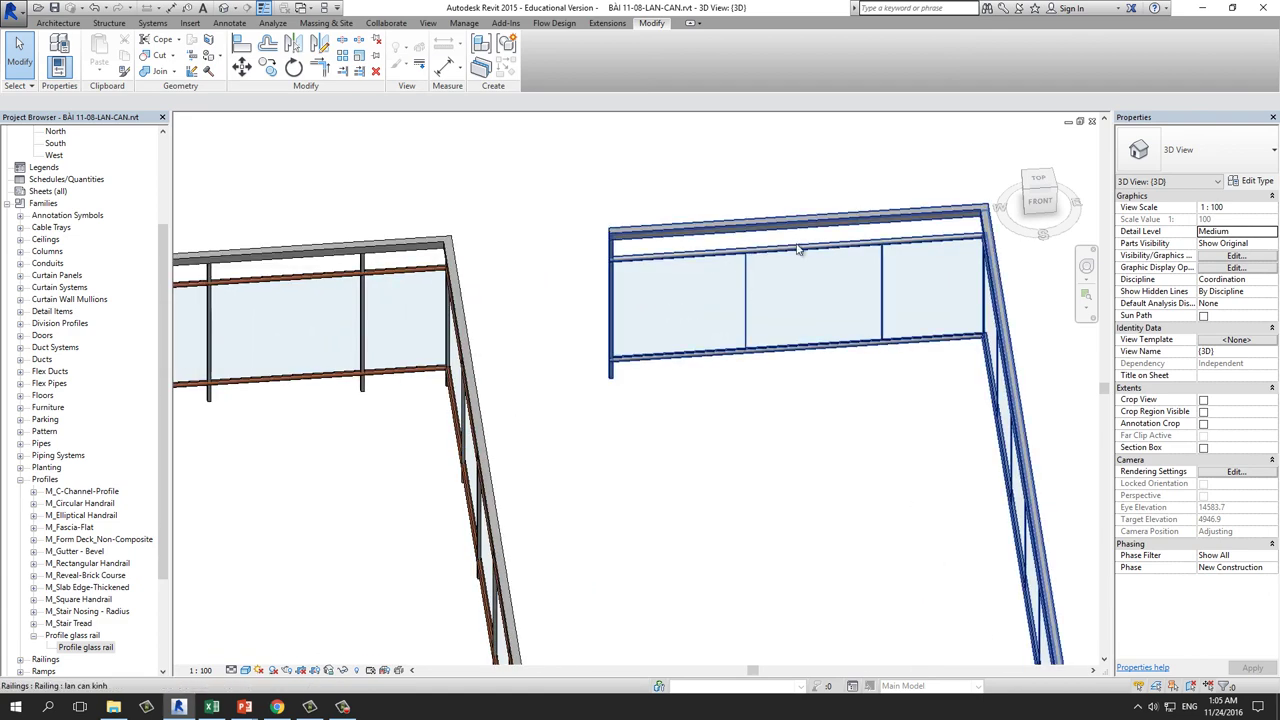
scroll(929, 277, down, 2)
scroll(997, 454, down, 2)
mouse_move(997, 454)
shift+middle_down()
mouse_move(931, 351)
mouse_move(978, 405)
mouse_move(671, 339)
mouse_move(726, 347)
mouse_move(622, 368)
mouse_move(679, 392)
mouse_move(644, 425)
shift+middle_up()
scroll(978, 405, down, 3)
scroll(644, 425, up, 2)
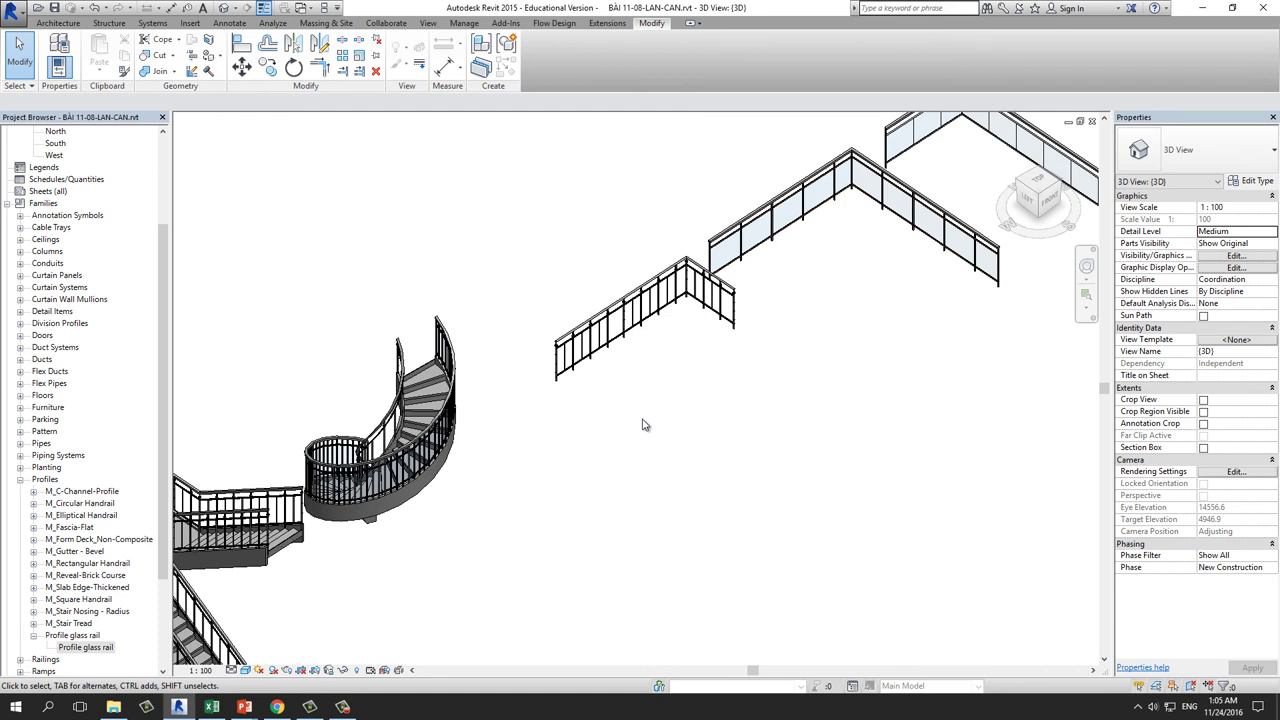
scroll(644, 425, down, 2)
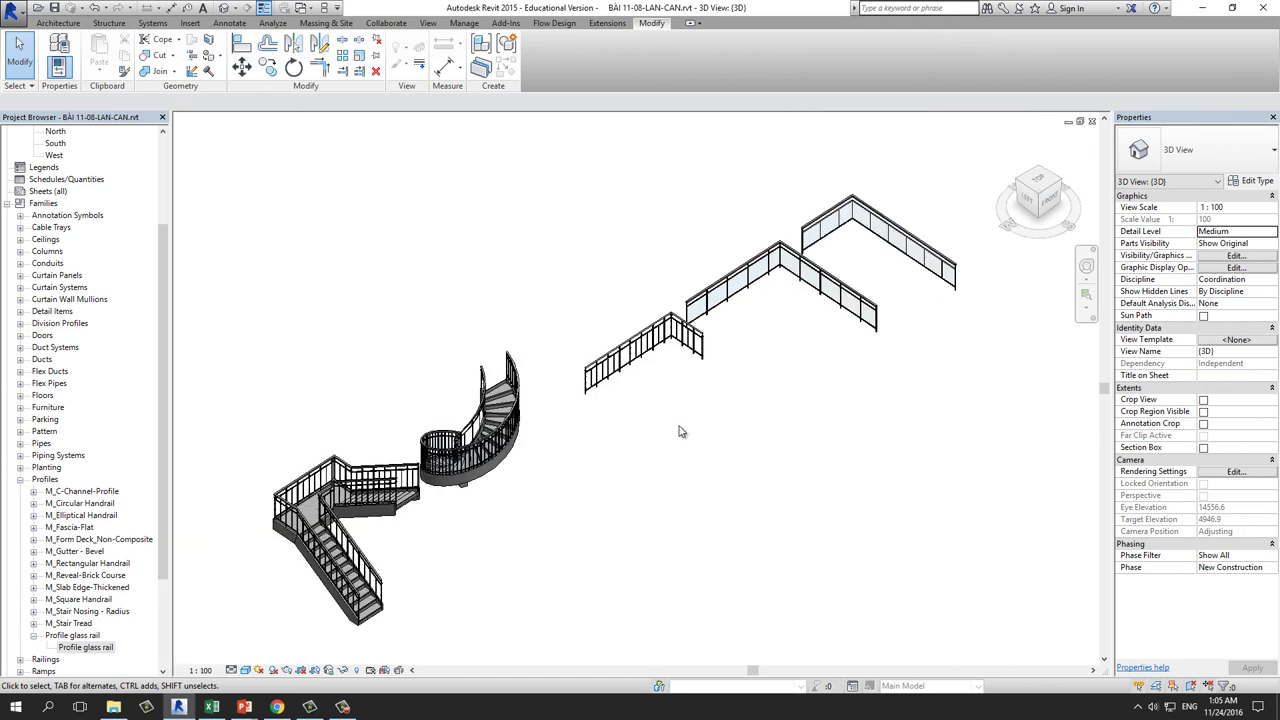
shift+middle_drag(680, 434, 700, 457)
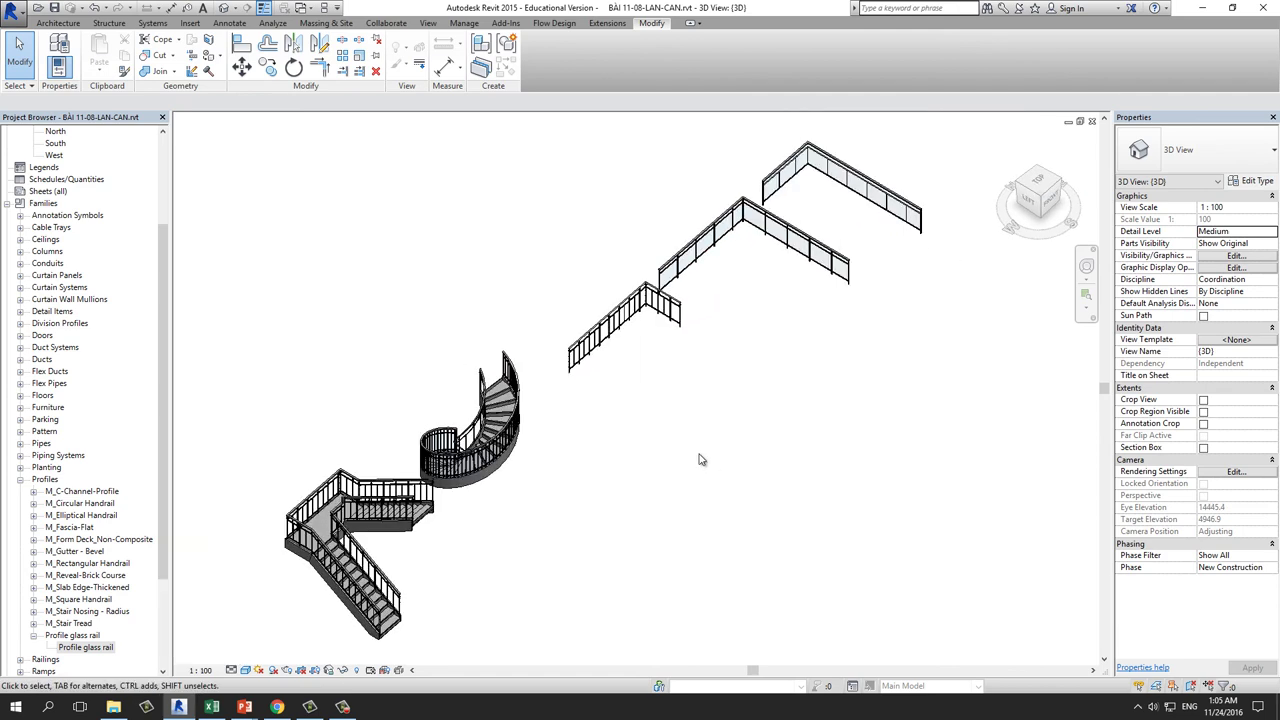